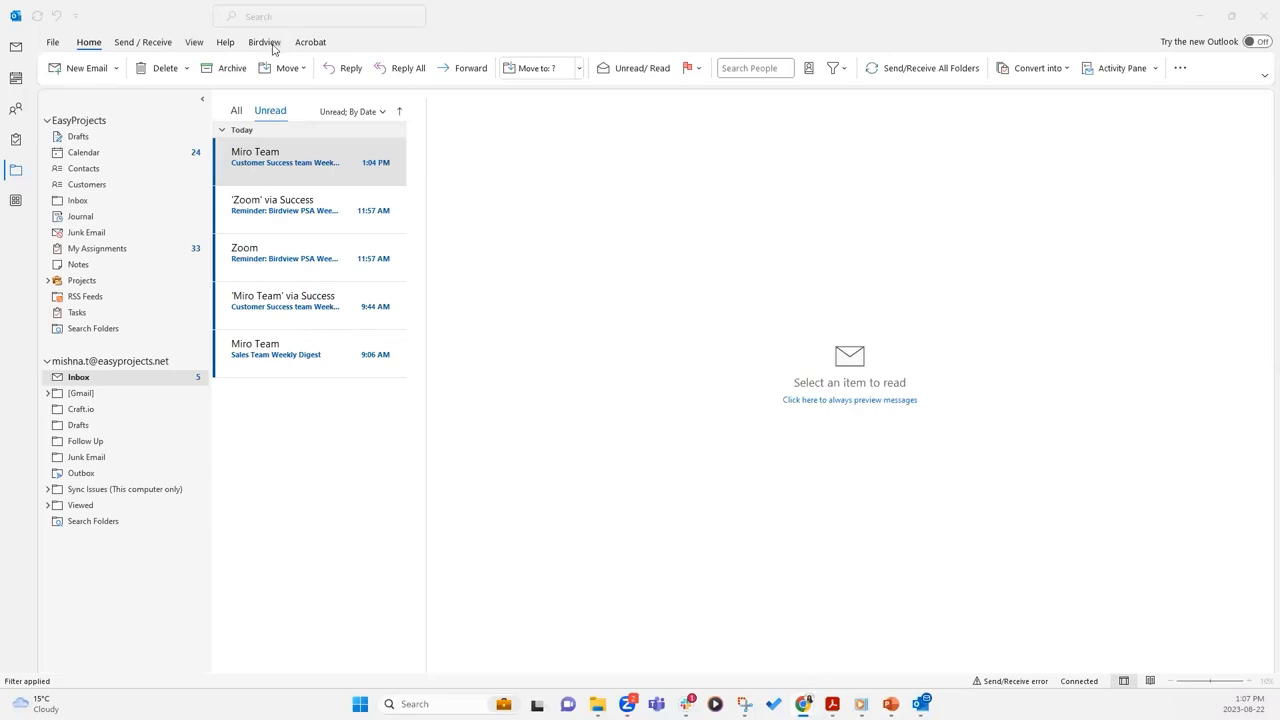
Open the Birdview Settings window from the Birdview ribbon
left_click(272, 46)
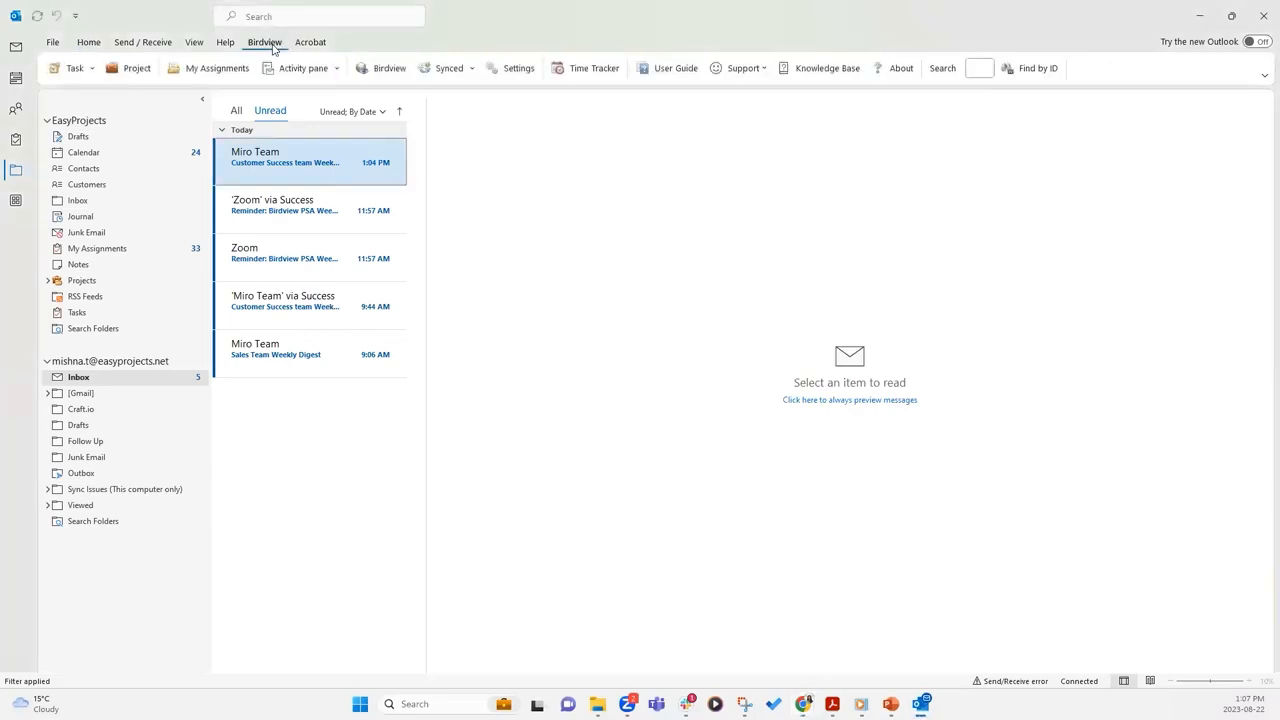
left_click(519, 70)
left_click(492, 72)
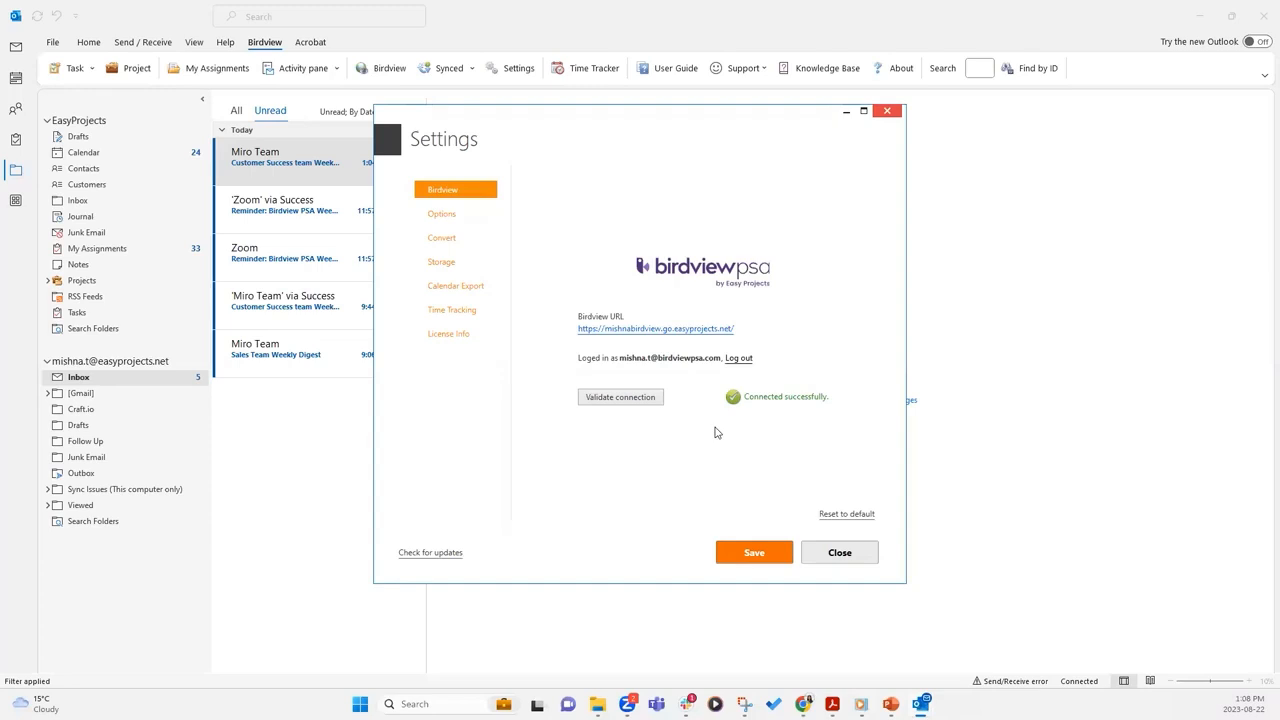
Browse the Options, Convert and Calendar Export settings pages
left_click(452, 219)
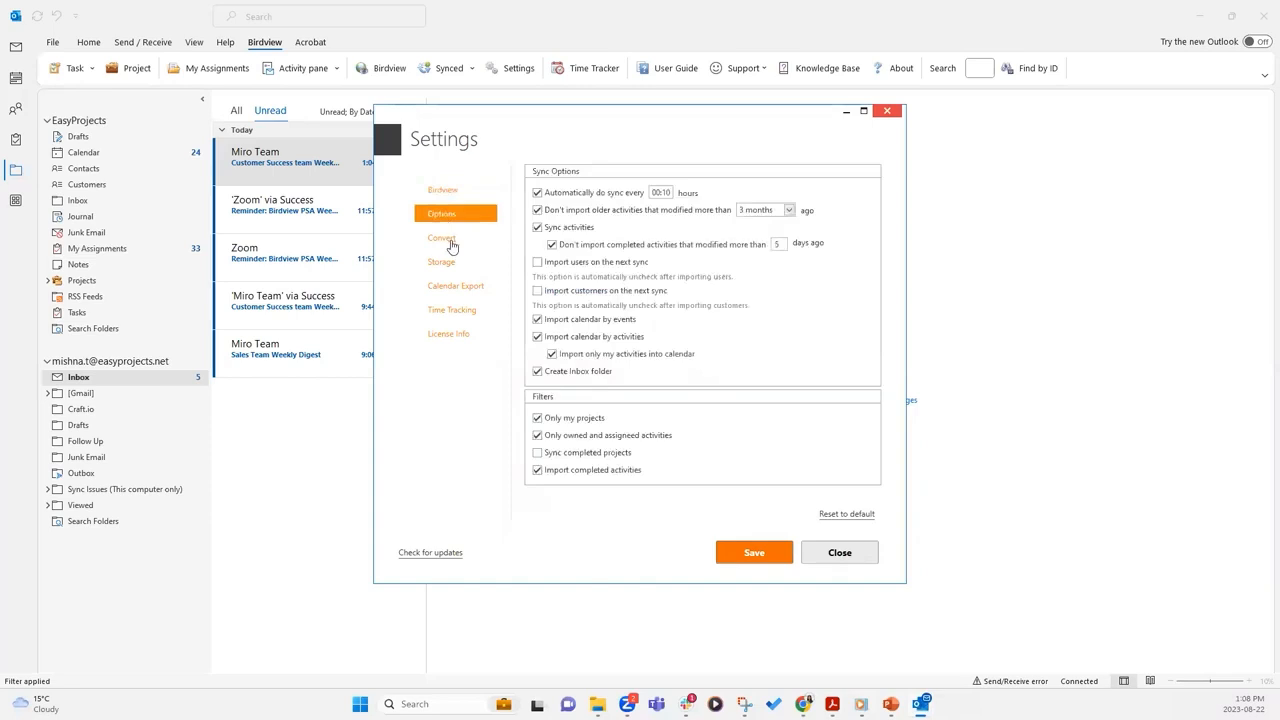
left_click(486, 243)
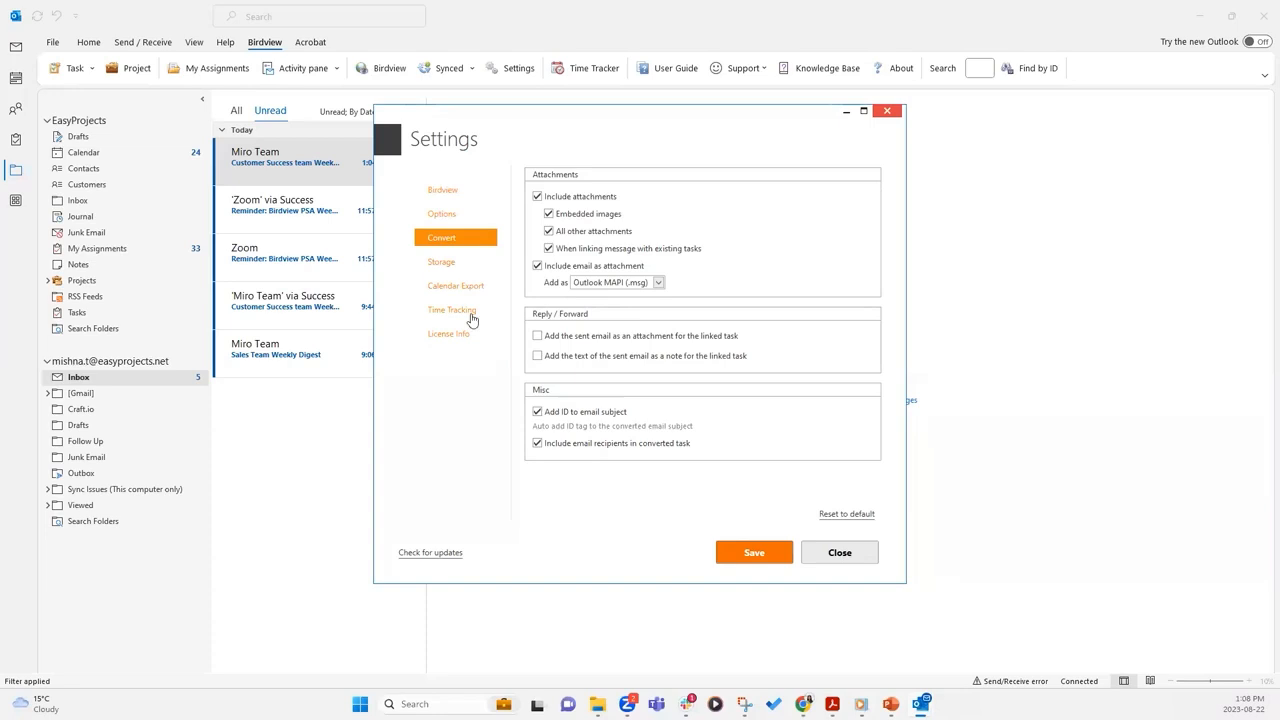
left_click(463, 288)
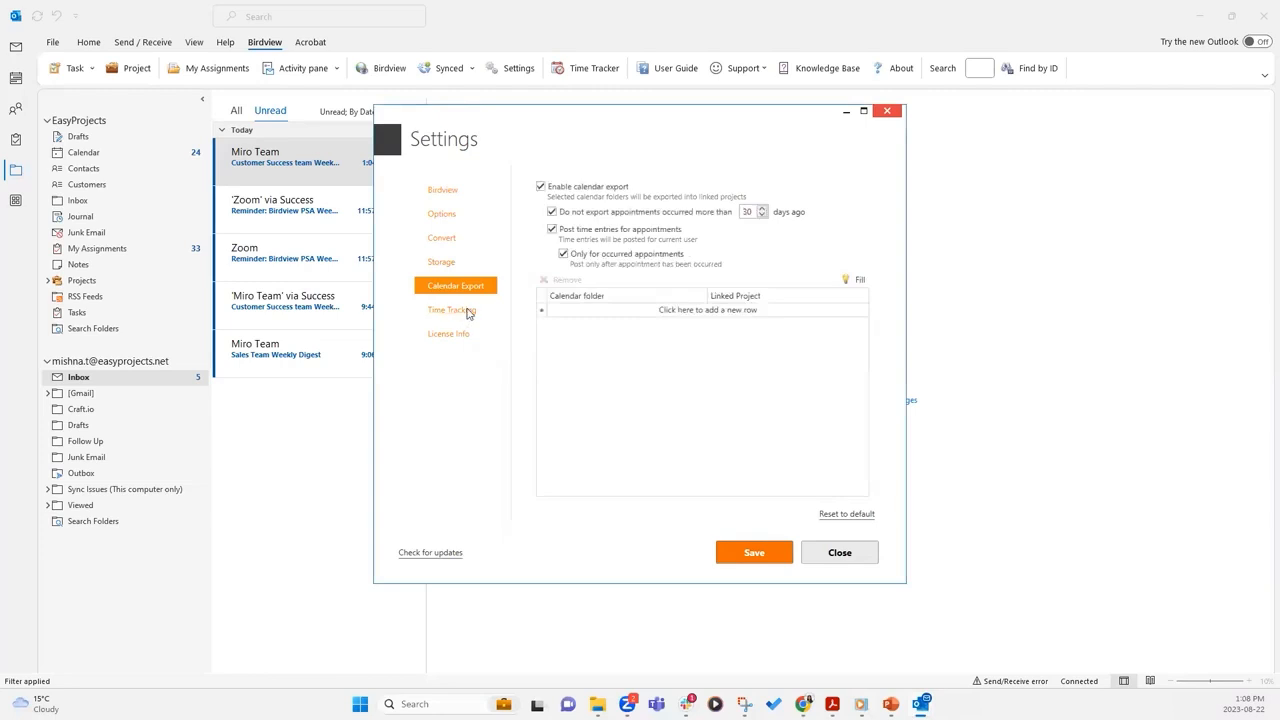
Go back to the Options page, then close the Birdview Settings window
left_click(452, 218)
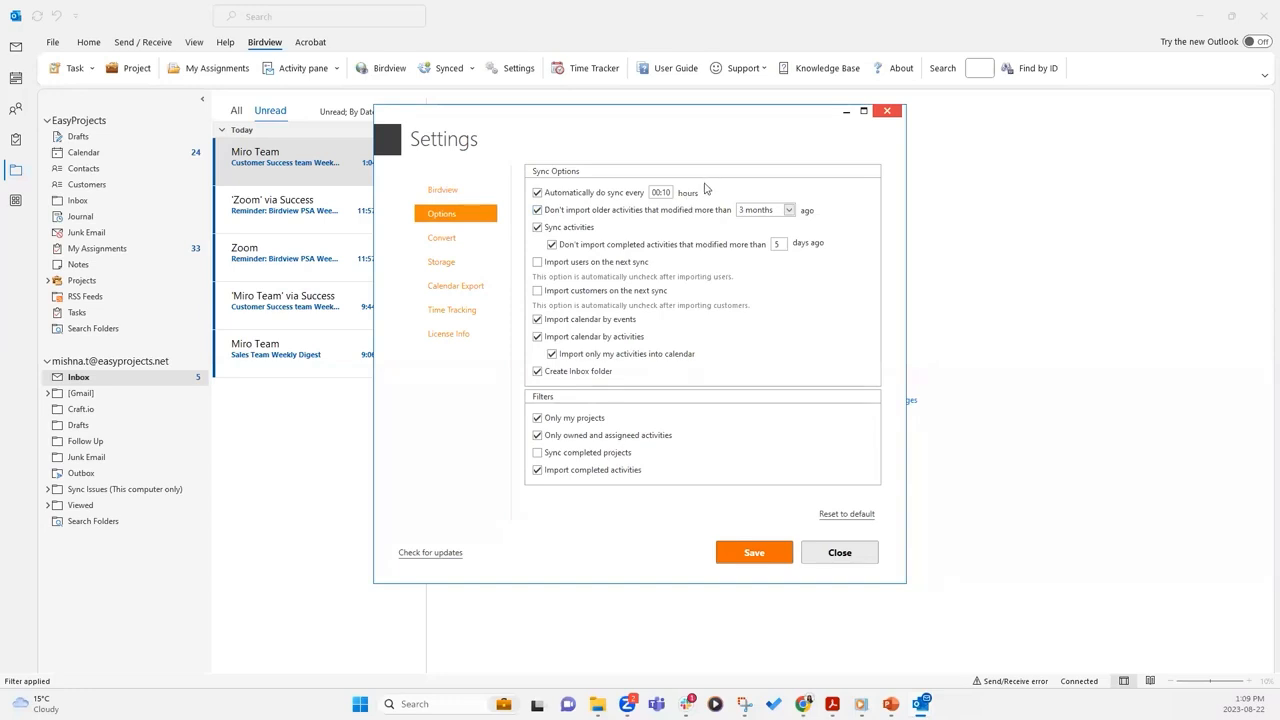
left_click(886, 112)
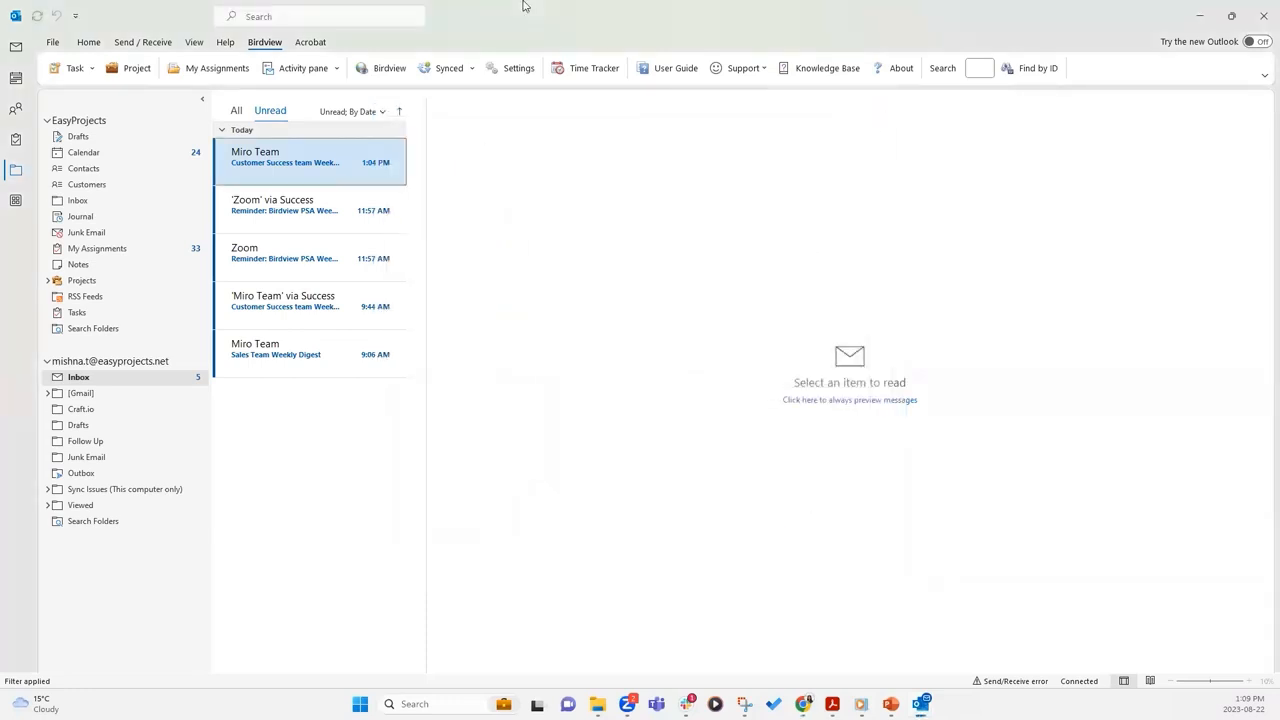
Show the My Assignments list of 37 tasks, then open the new Birdview item dropdown
left_click(91, 68)
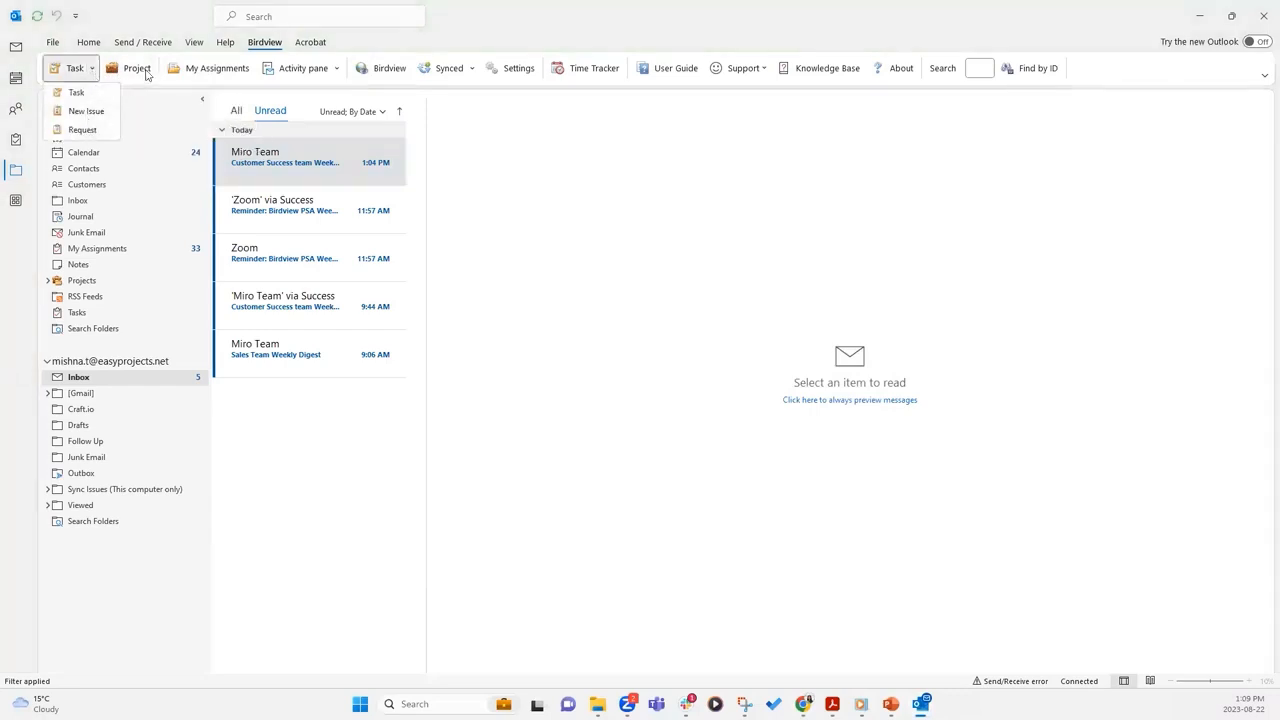
left_click(523, 29)
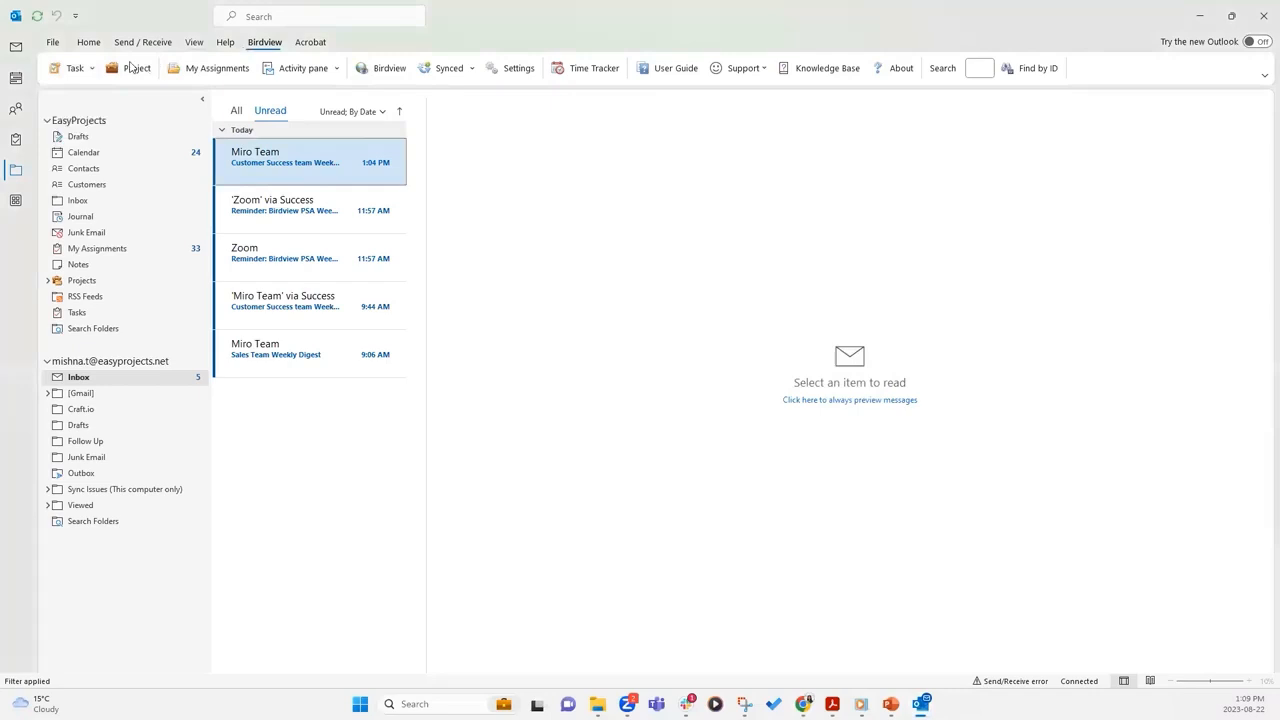
left_click(216, 68)
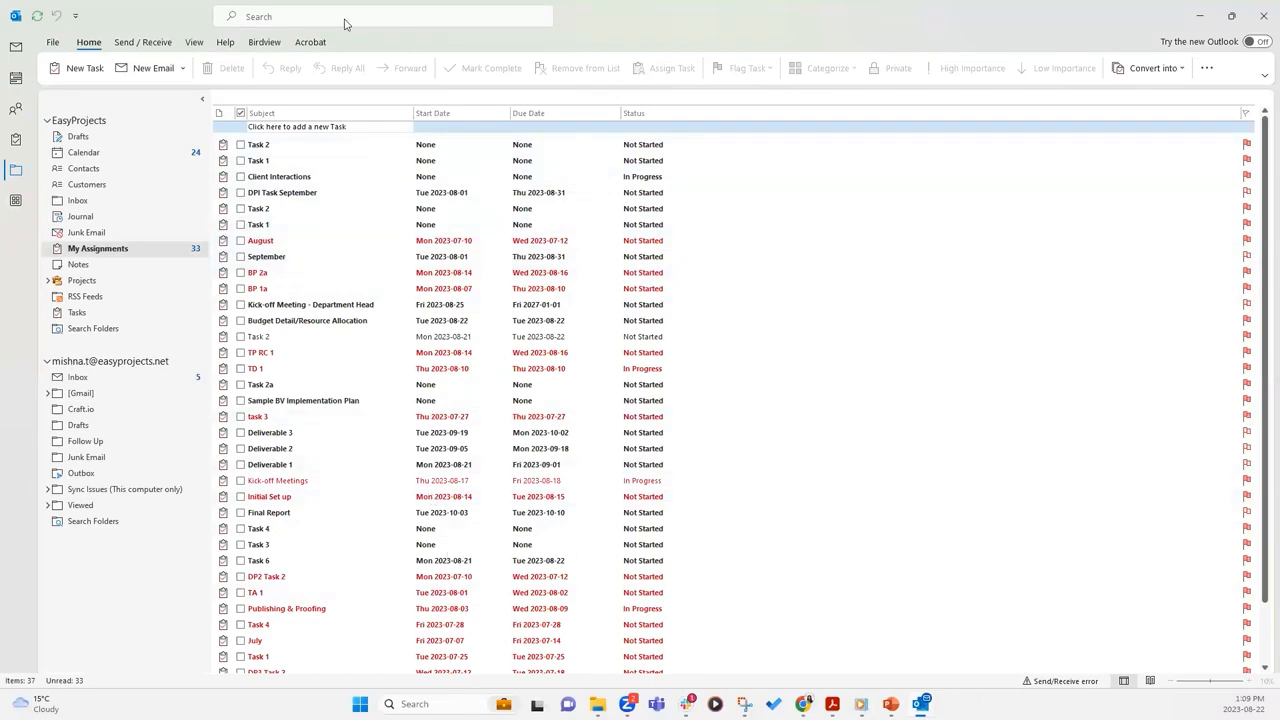
left_click(265, 43)
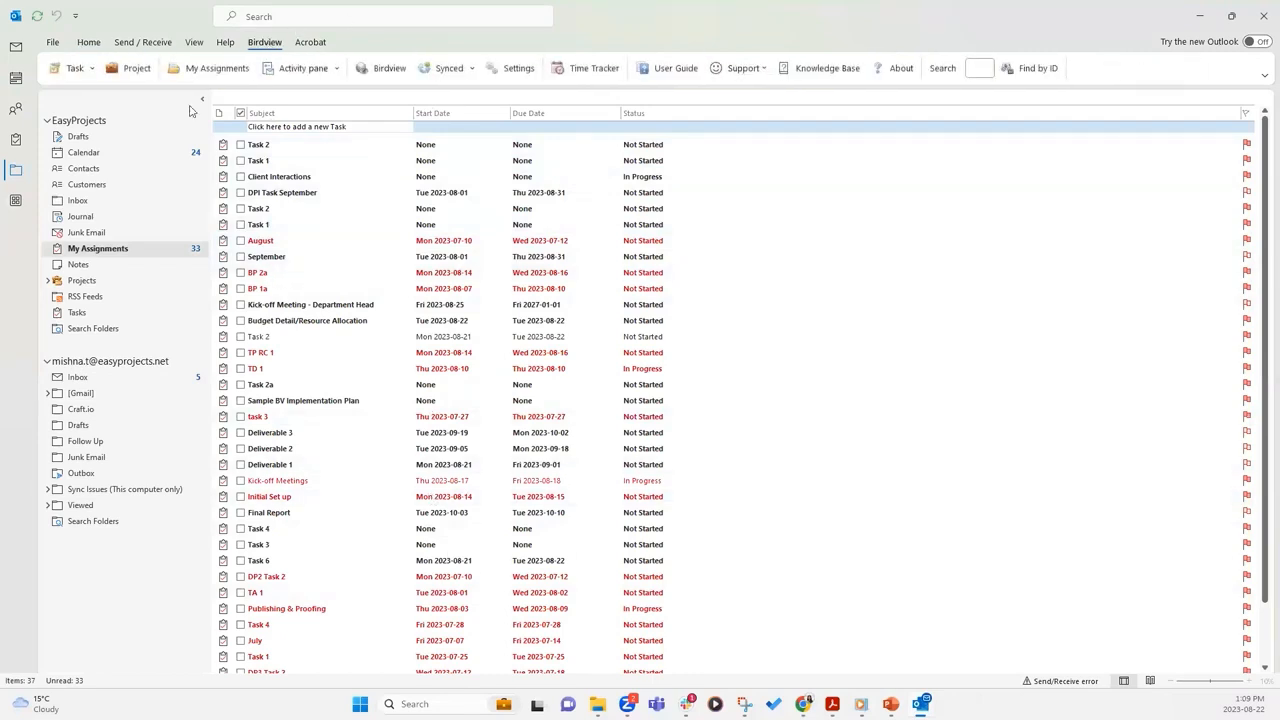
left_click(93, 69)
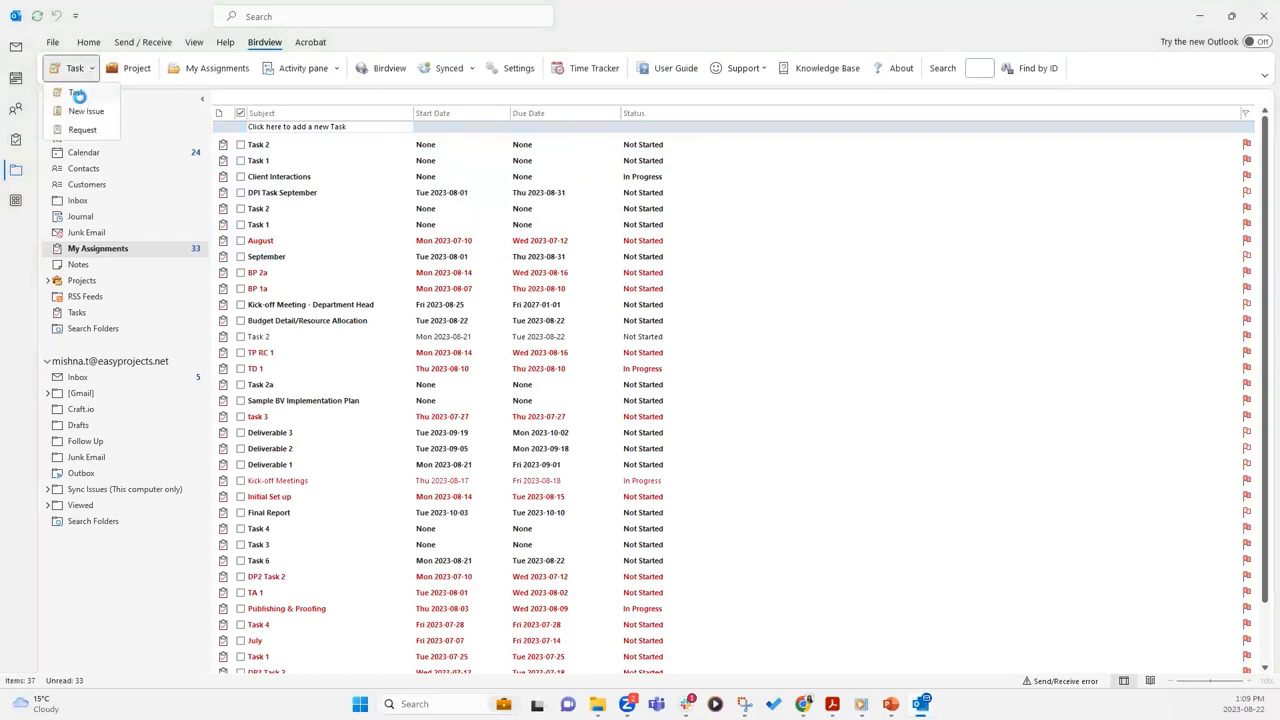
Create a new Birdview task named 'Testing Outlook Task' and show its project list
left_click(79, 96)
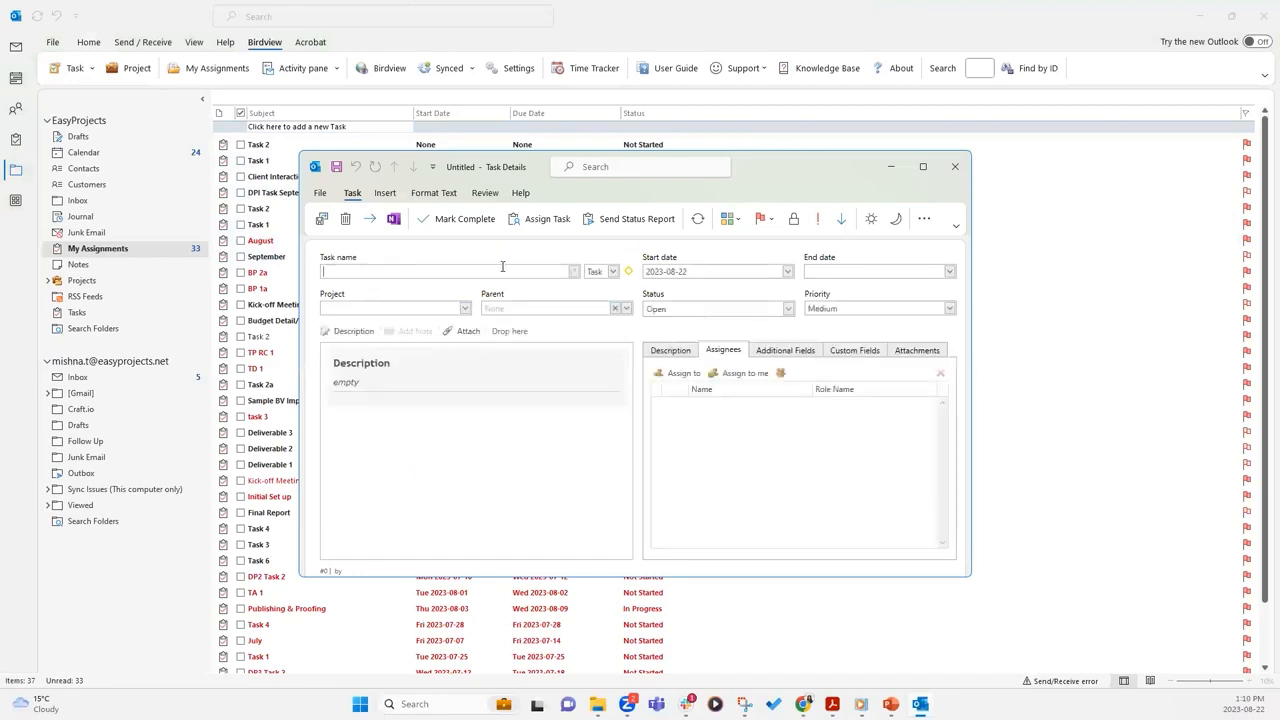
type("Testing Outlook Task")
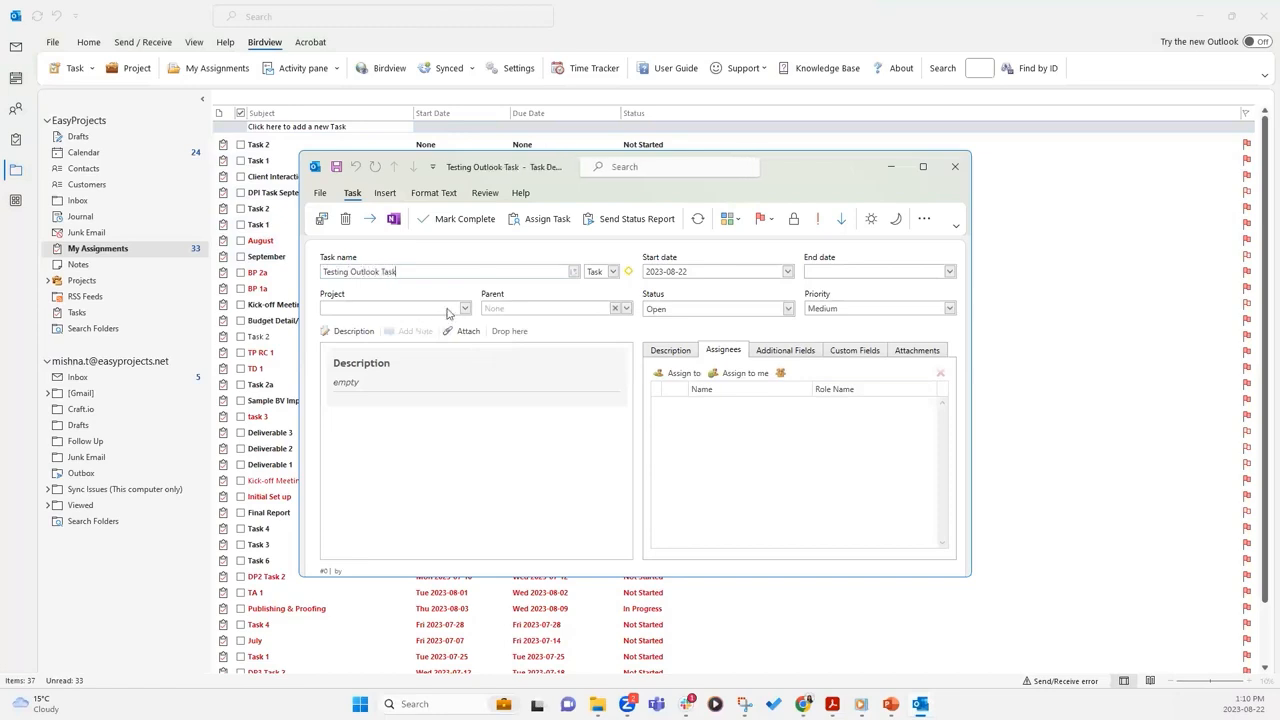
left_click(464, 309)
mouse_move(650, 391)
left_mouse_down()
mouse_move(650, 468)
mouse_move(655, 380)
left_mouse_up()
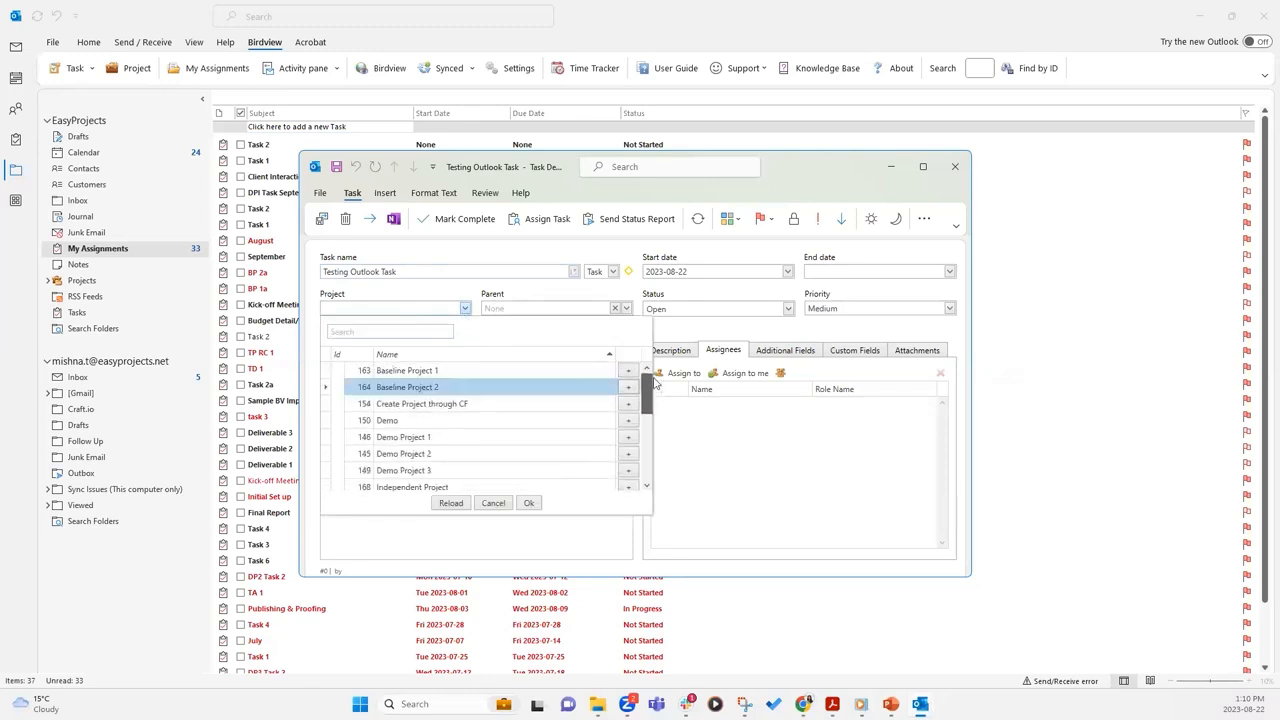
Search the project list for 'test project -' to find the Outlook test project
left_click(410, 330)
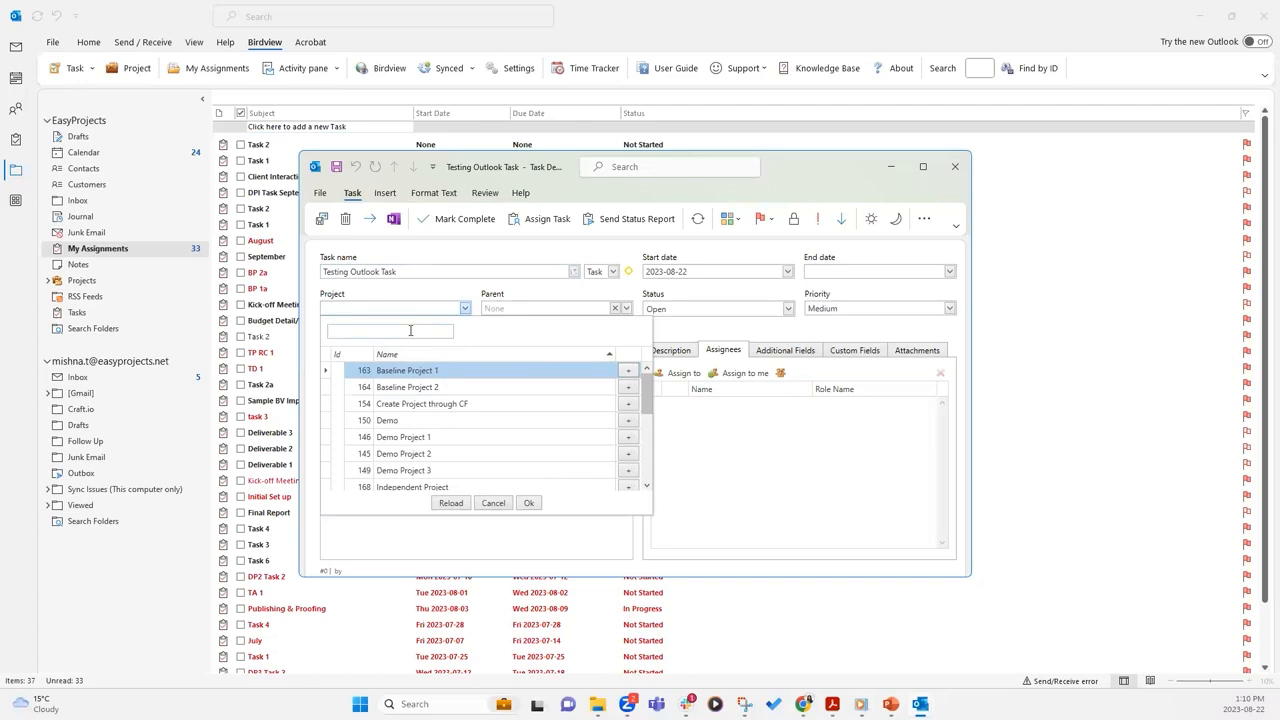
type("test project - out")
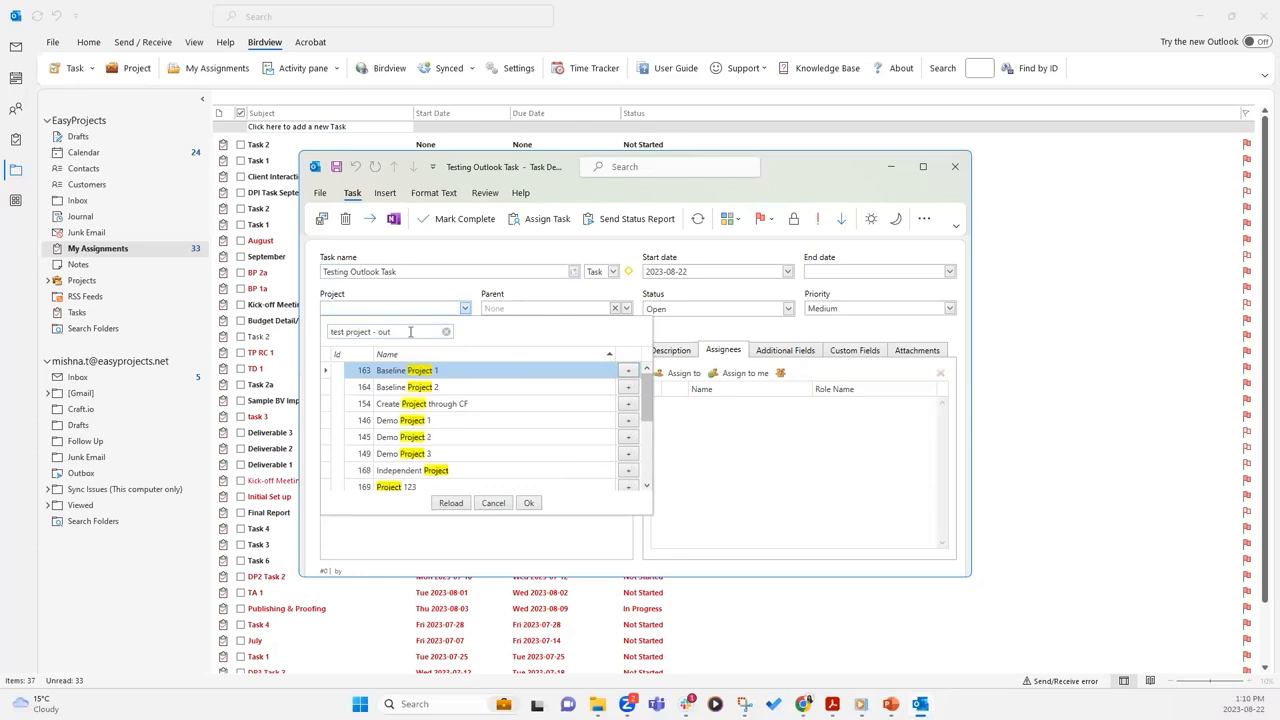
key("Return")
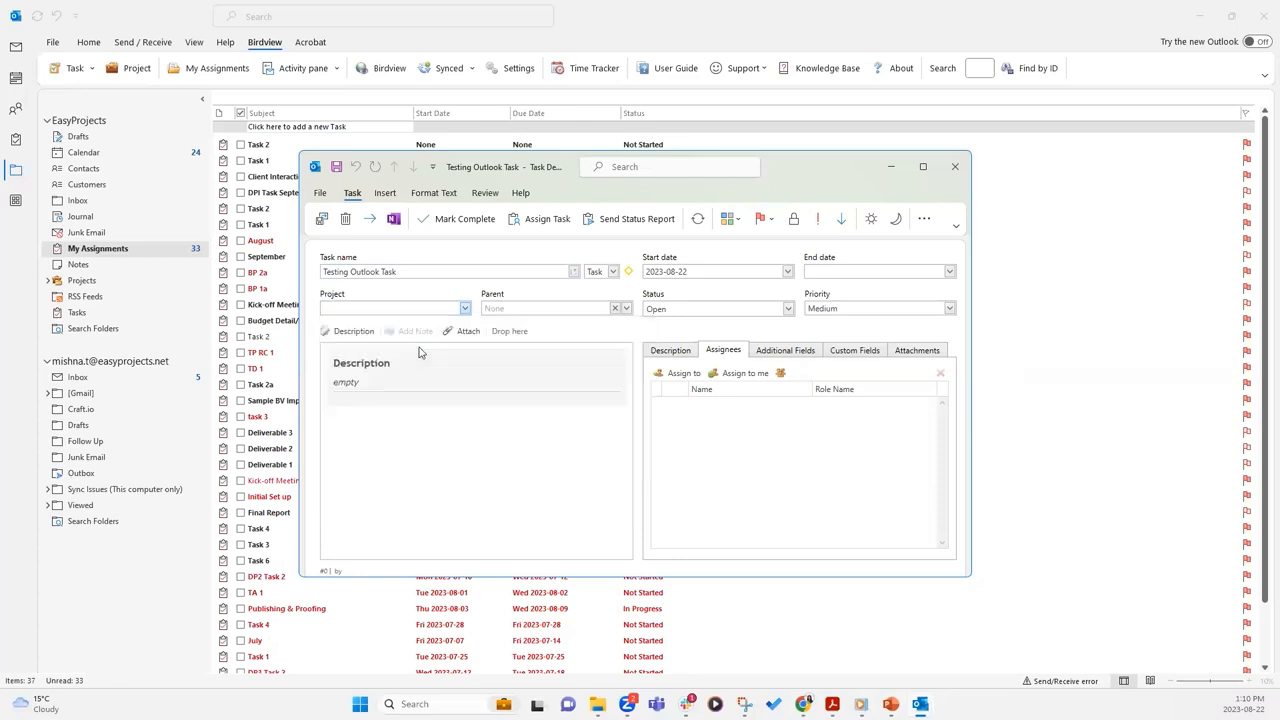
left_click(409, 317)
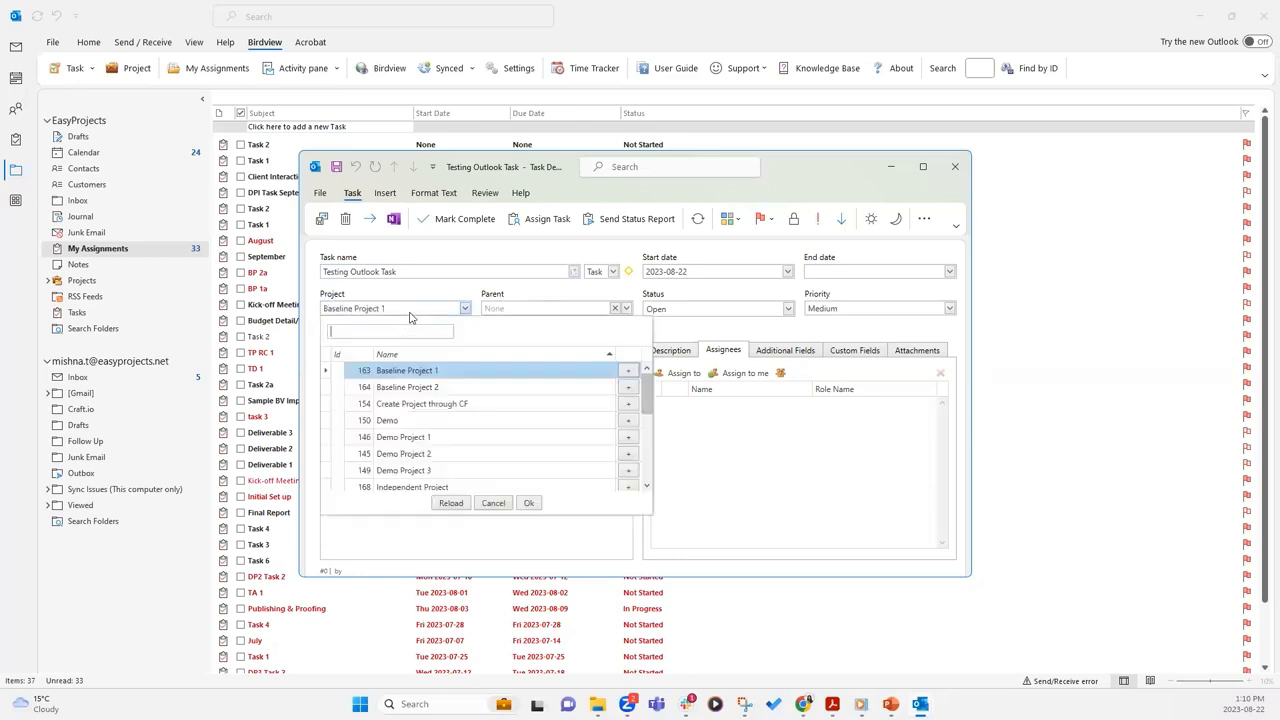
type("test prokect - outlook")
key("Escape")
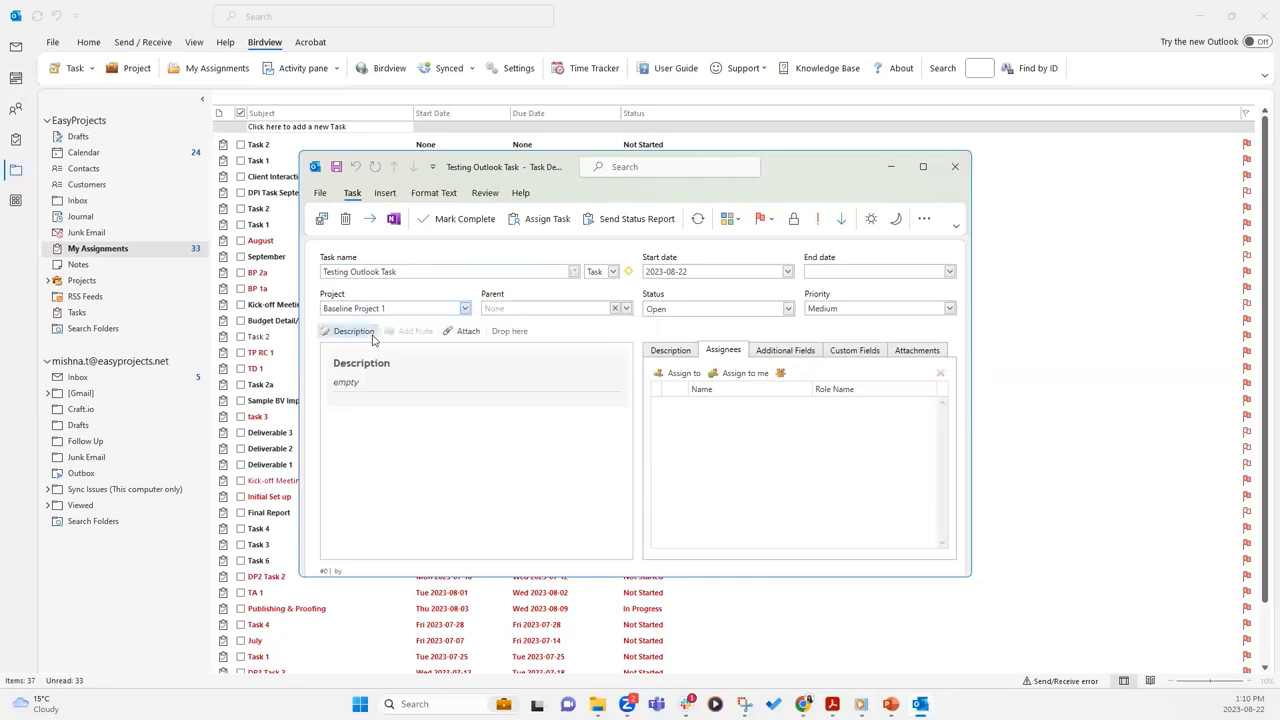
Select 'Test Project - Outlook' as the project, leaving the parent task empty
left_click(465, 308)
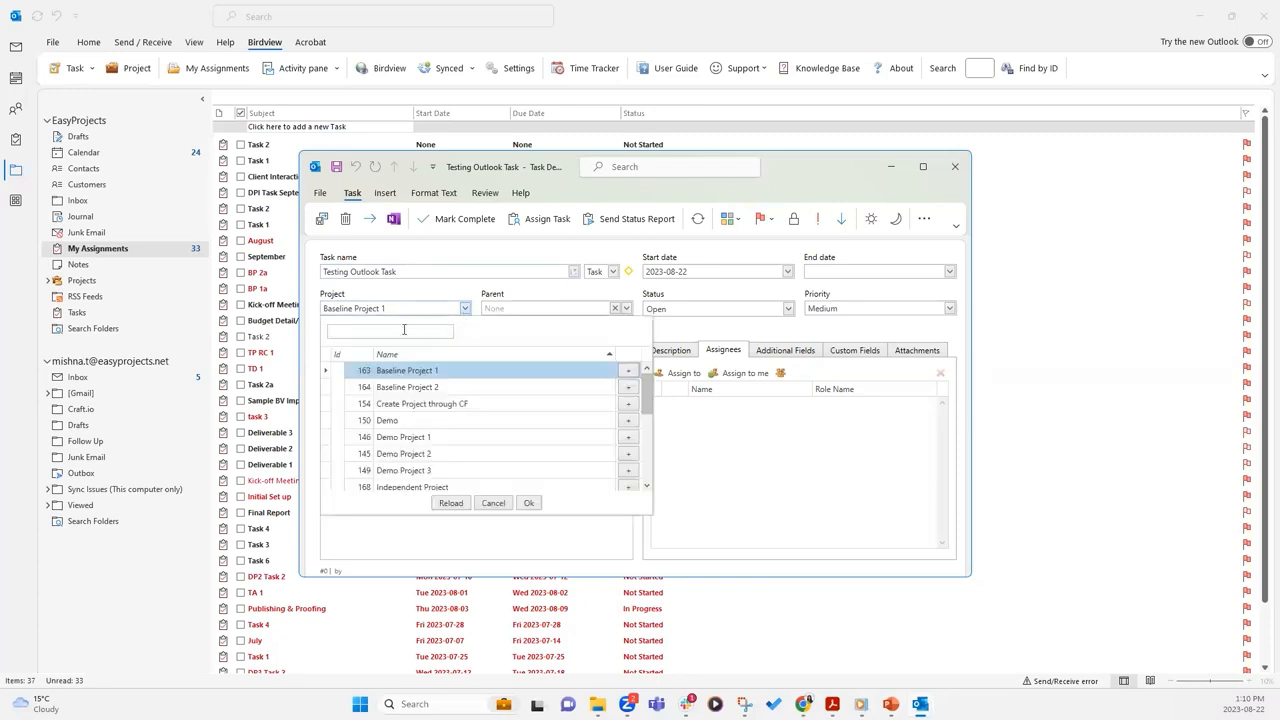
type("outlook")
left_click(452, 370)
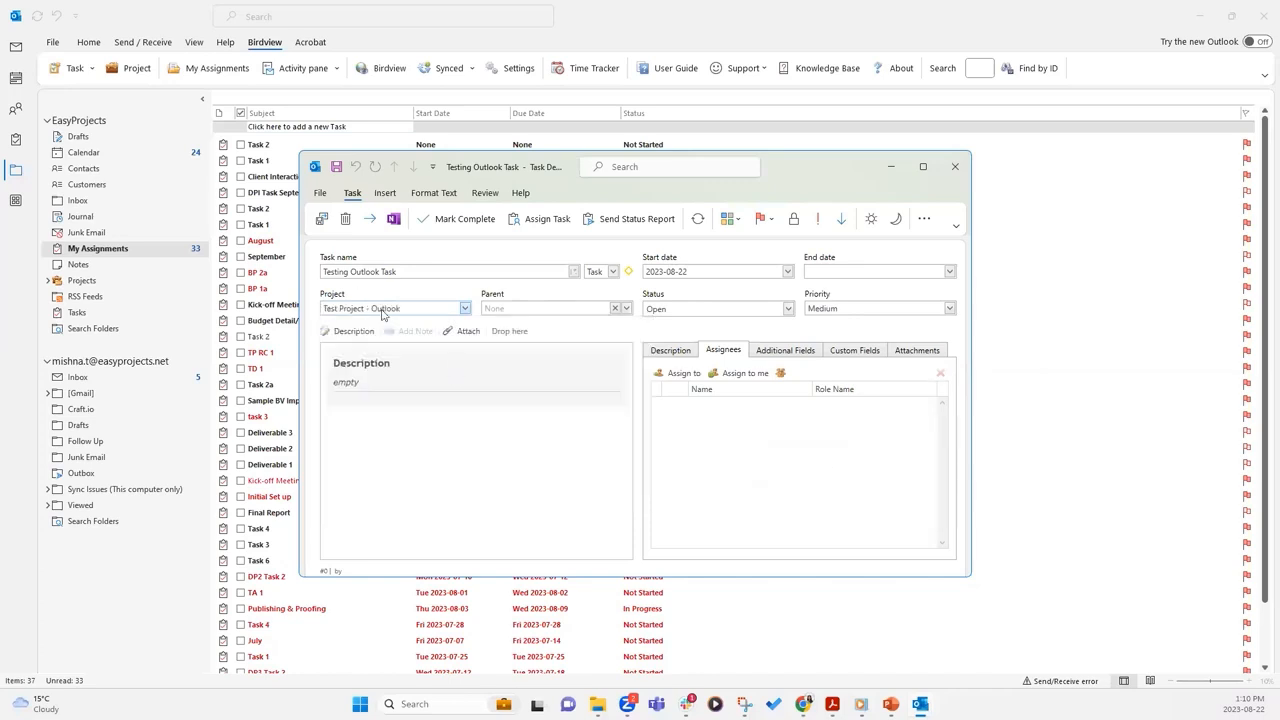
left_click(563, 311)
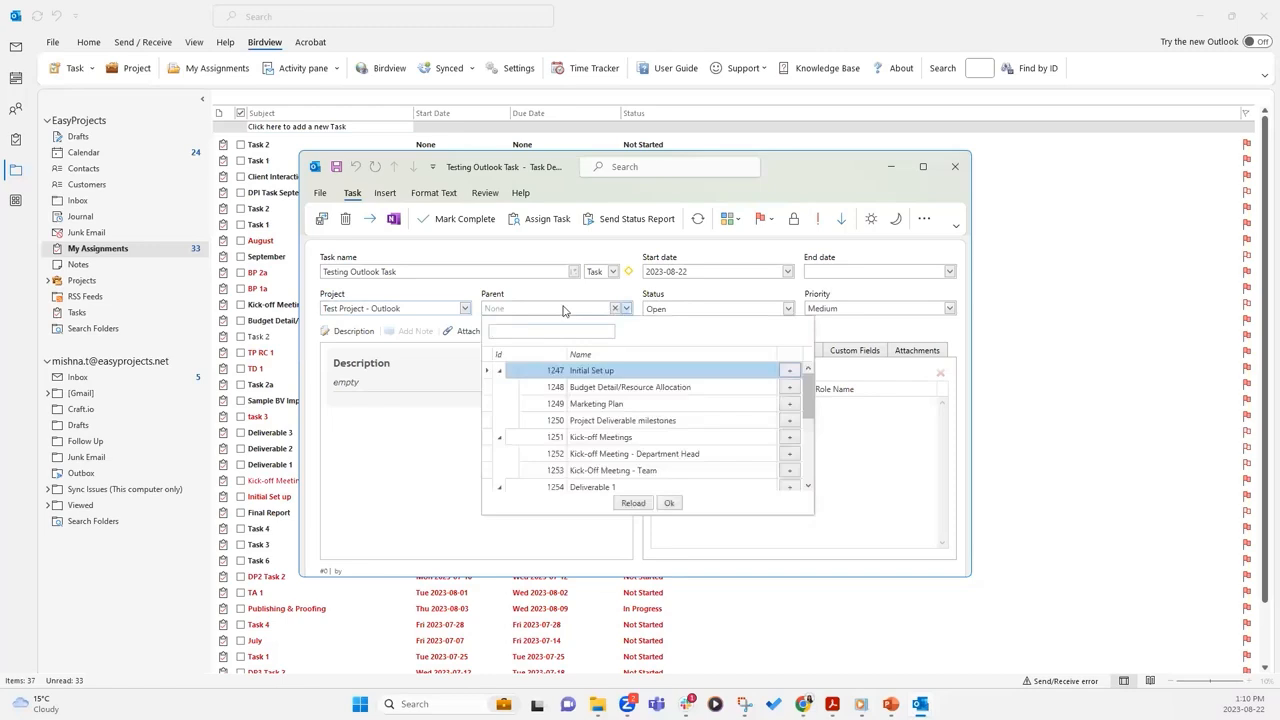
left_click(443, 442)
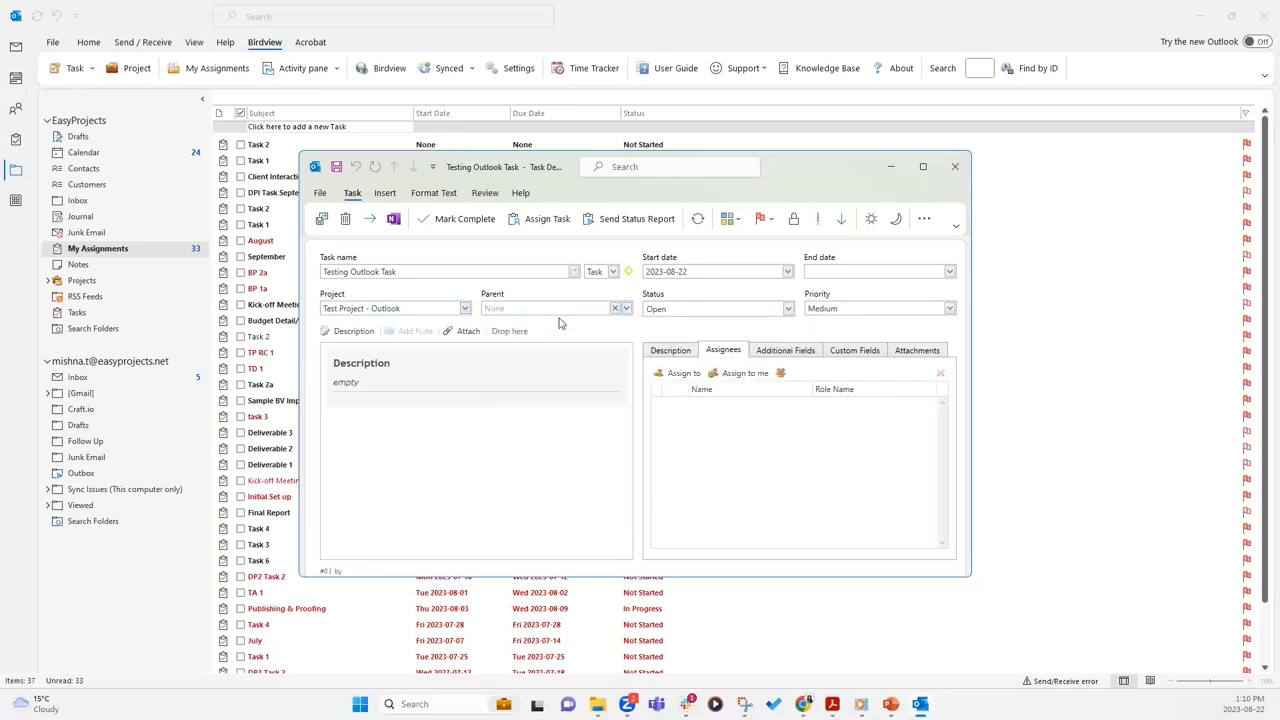
Keep the item type as Task and set the end date to 2023-08-25
left_click(611, 273)
left_click(744, 277)
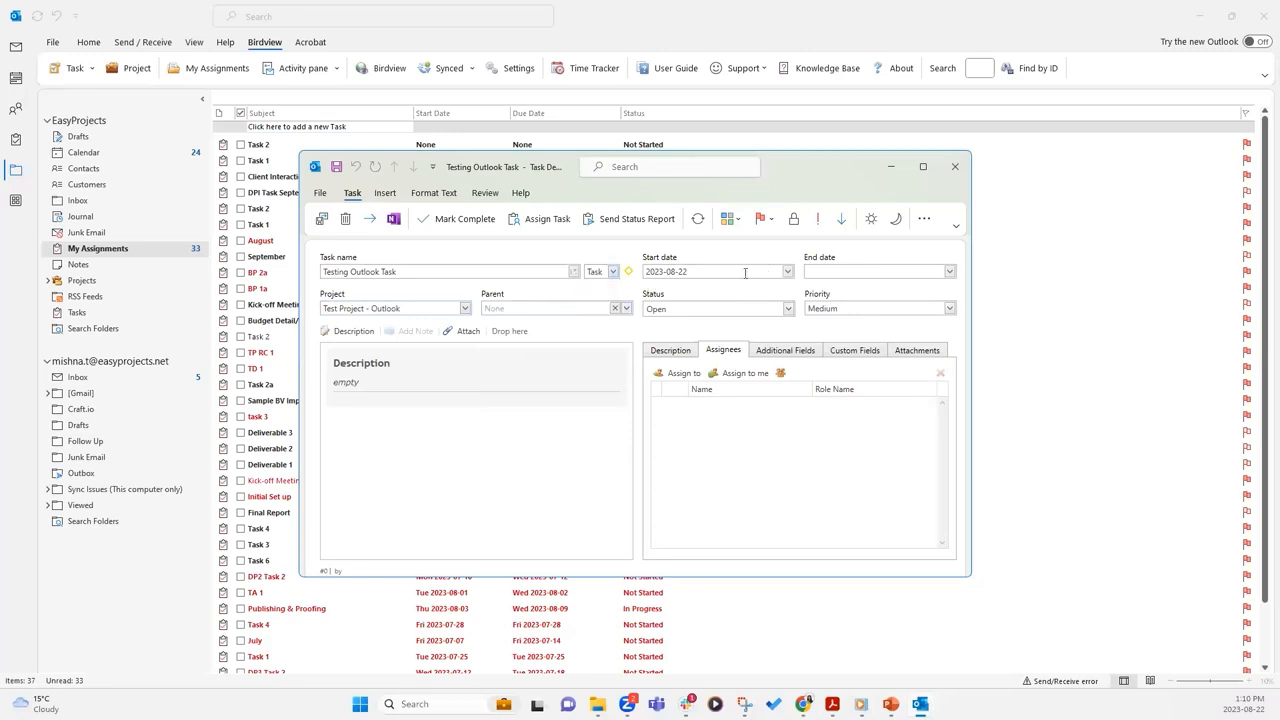
left_click(949, 272)
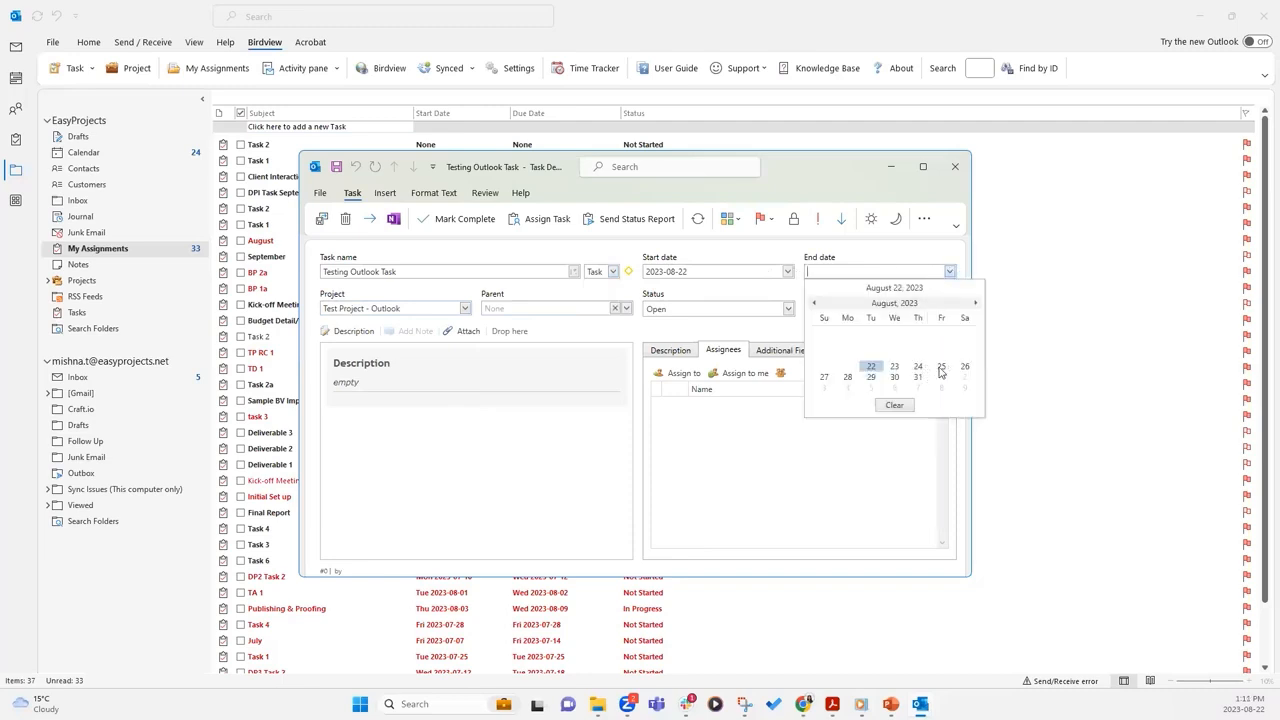
left_click(941, 368)
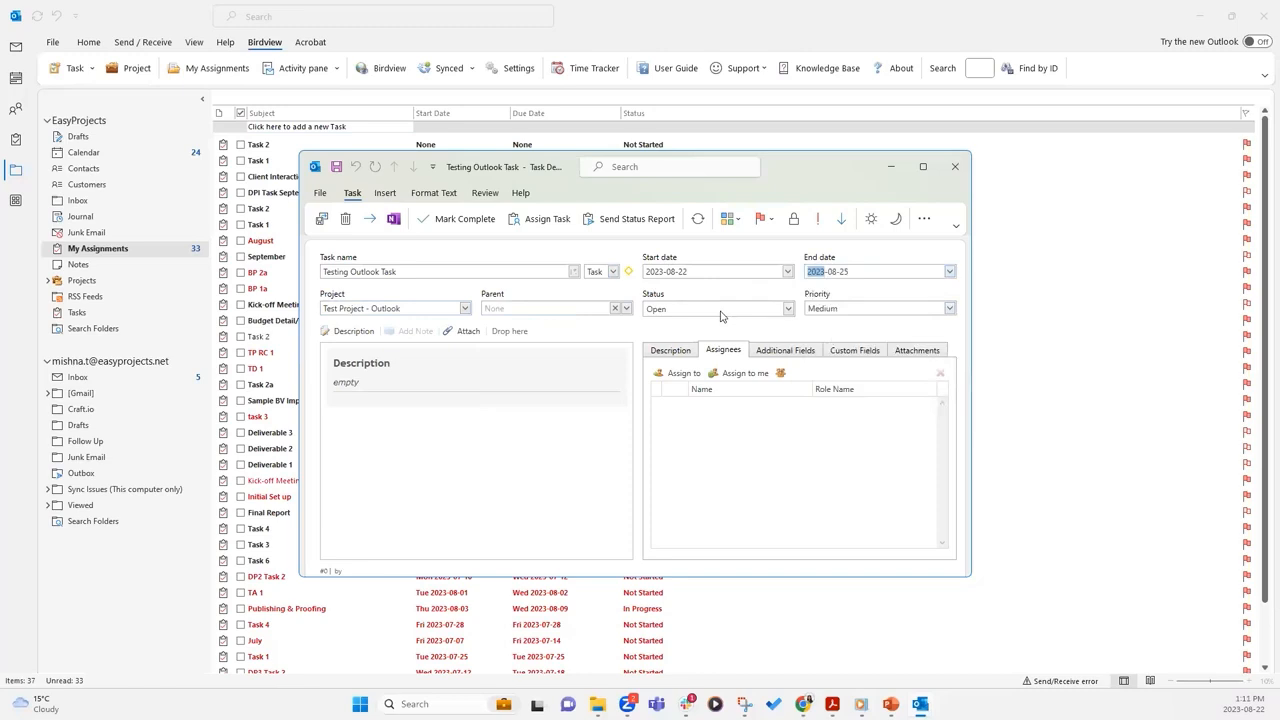
Set the task status to In progress, leaving priority at Medium
left_click(721, 316)
left_click(711, 346)
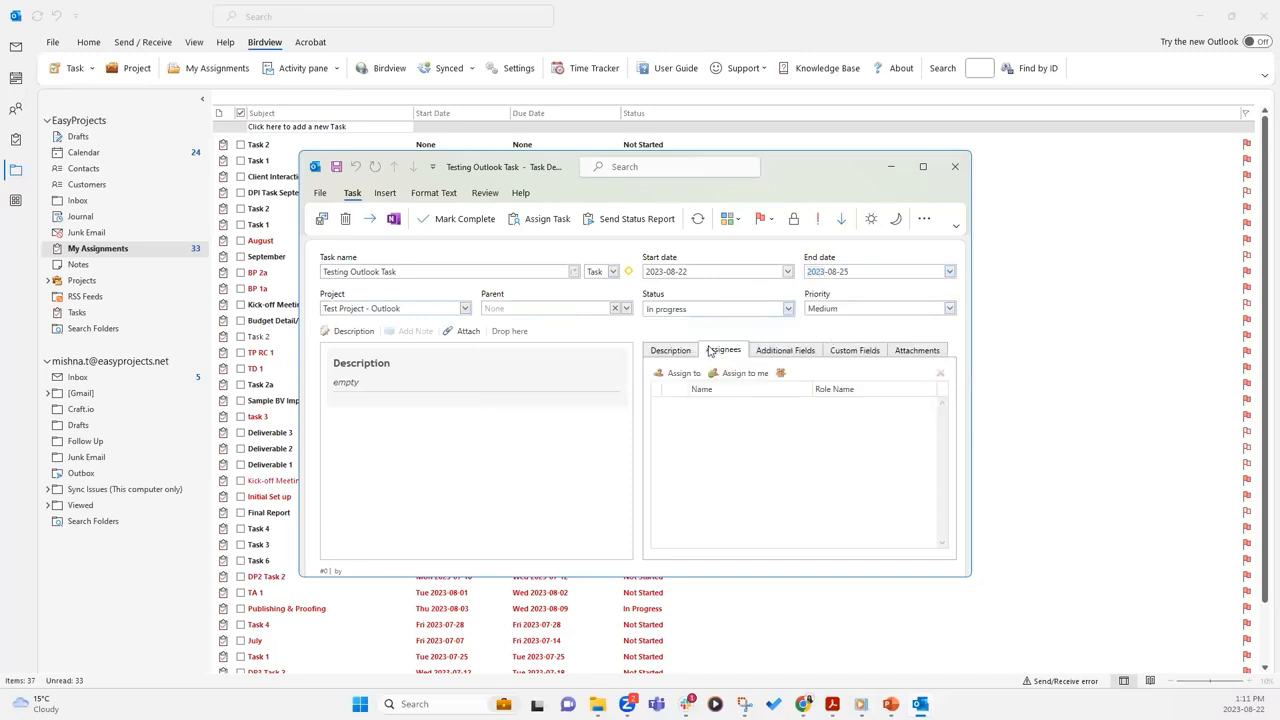
left_click(950, 309)
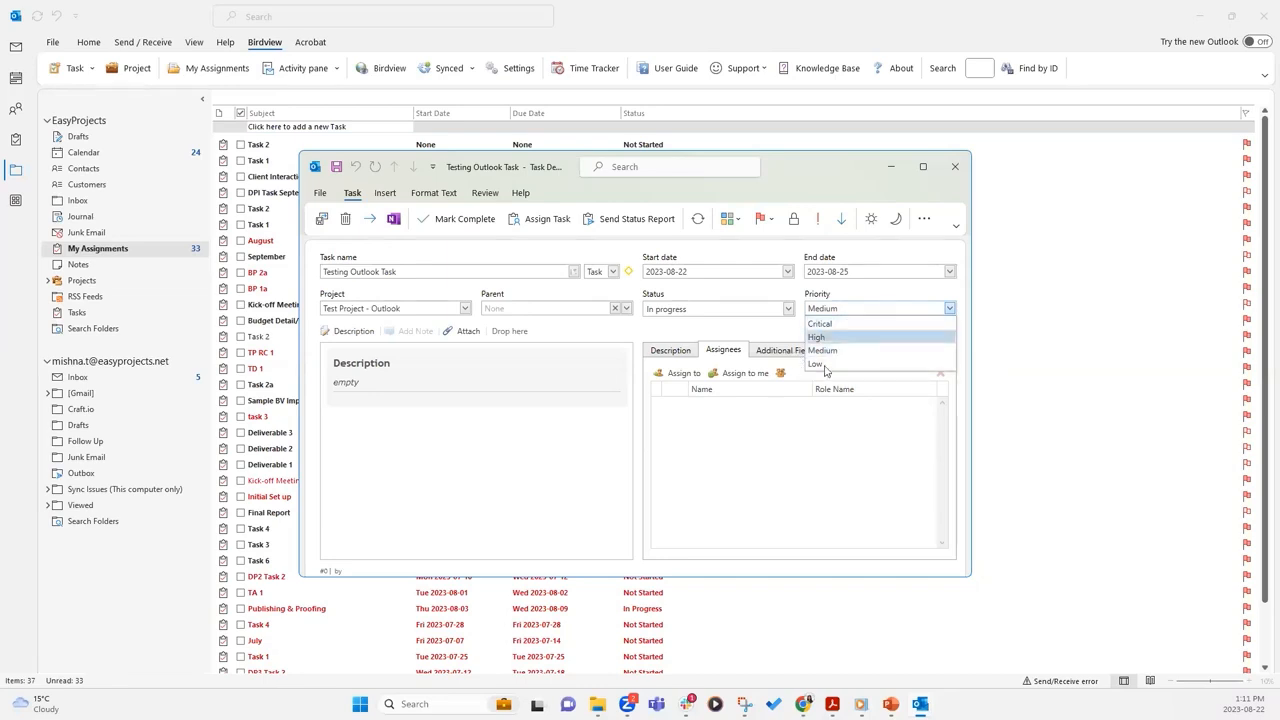
left_click(746, 332)
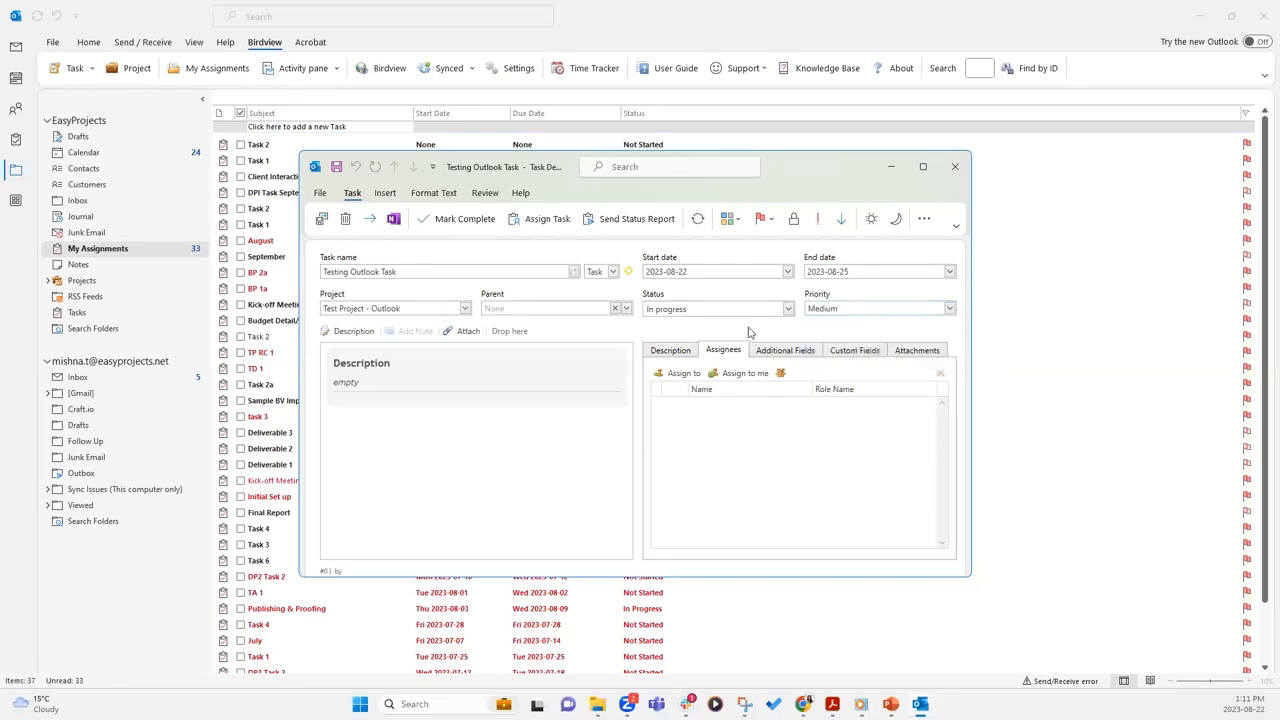
Enter 'Testing Outlook task creation.' as the task's description
left_click(345, 332)
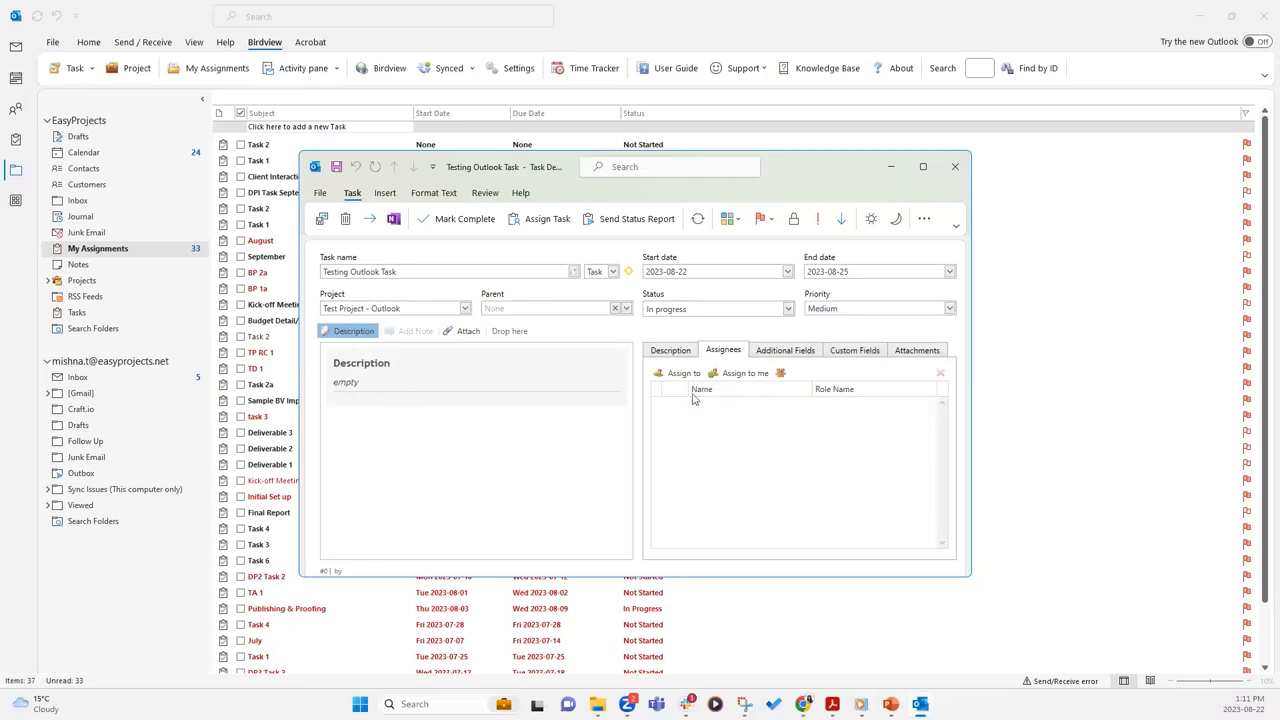
left_click(672, 352)
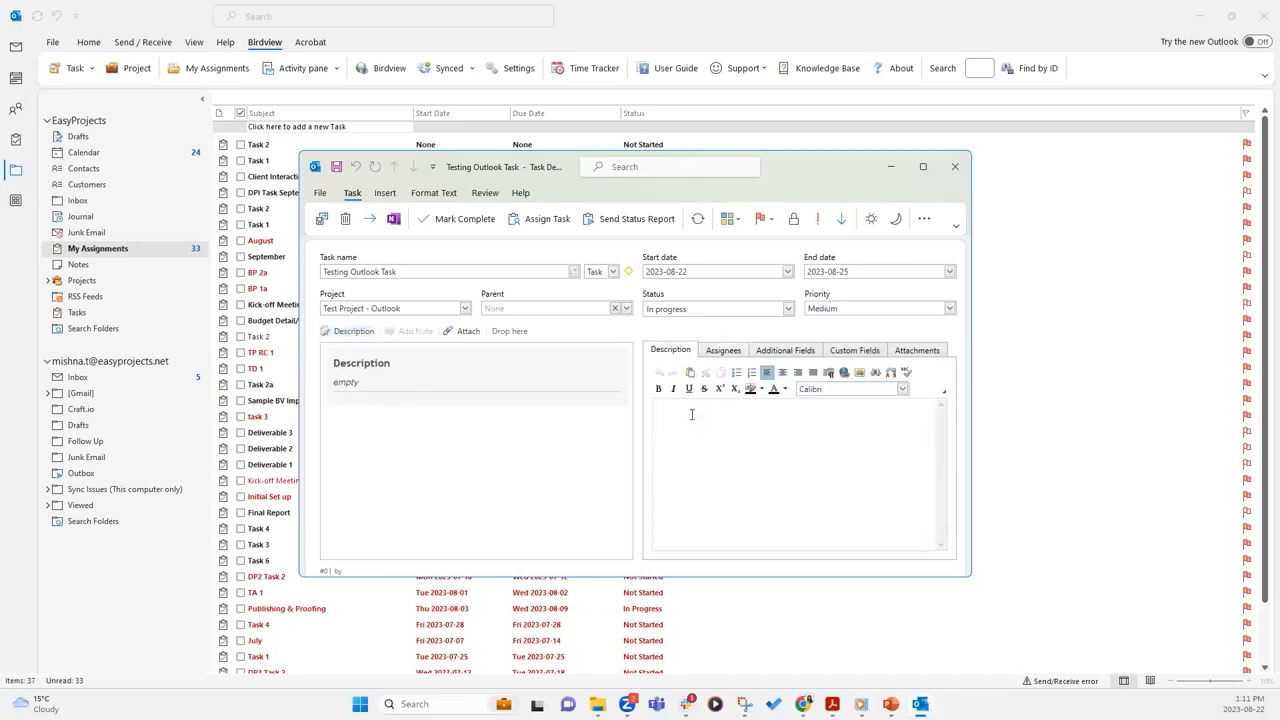
type("Testing Outlook")
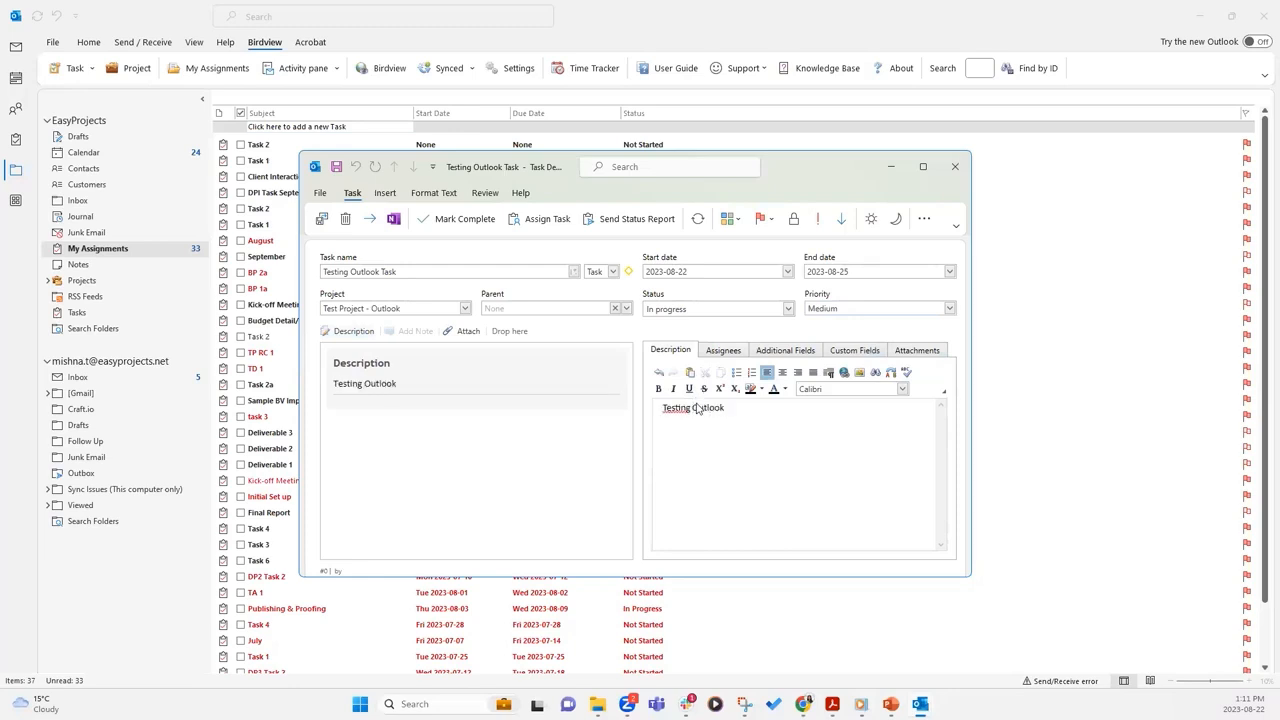
type(" task creation.")
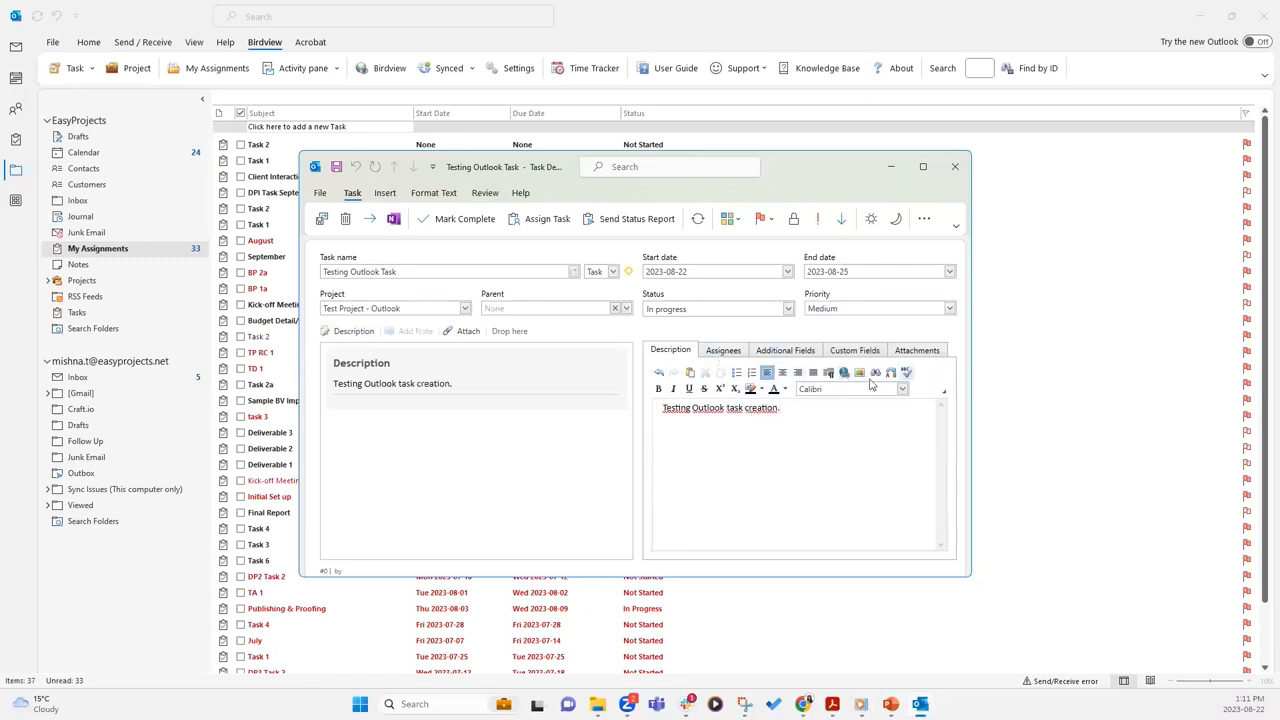
Assign the task to yourself and review project members without adding anyone else
left_click(722, 352)
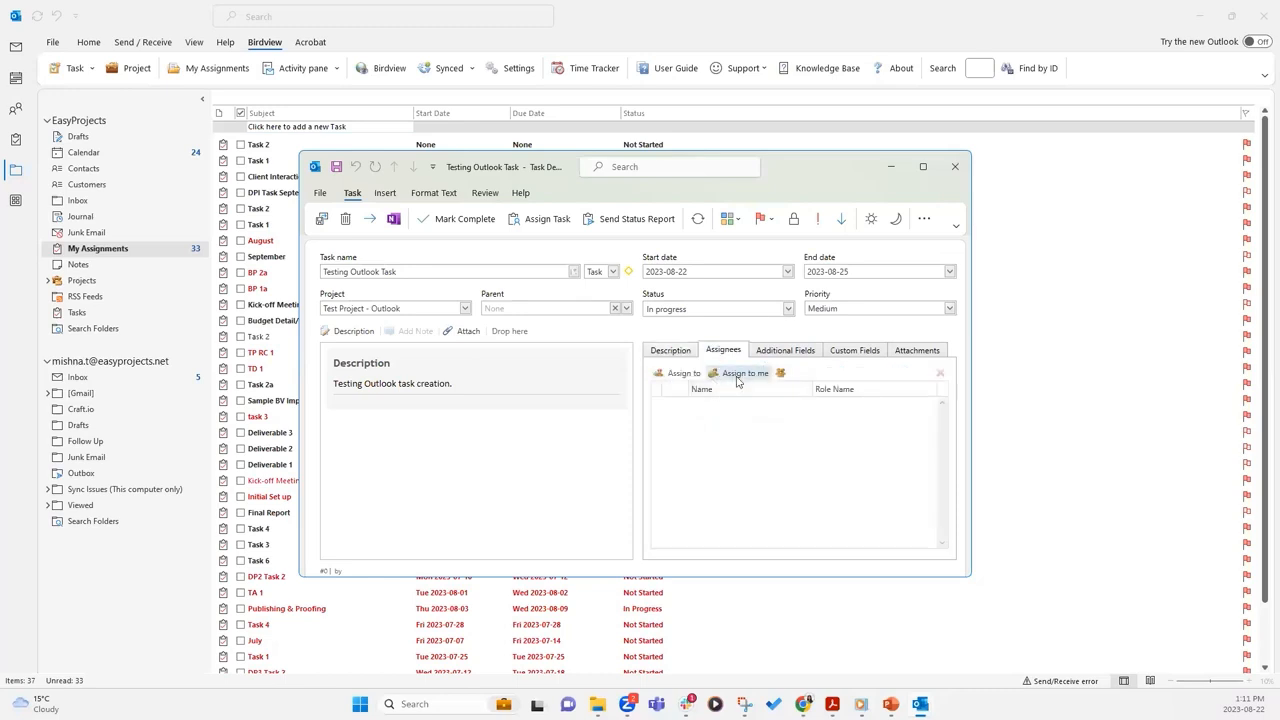
left_click(740, 377)
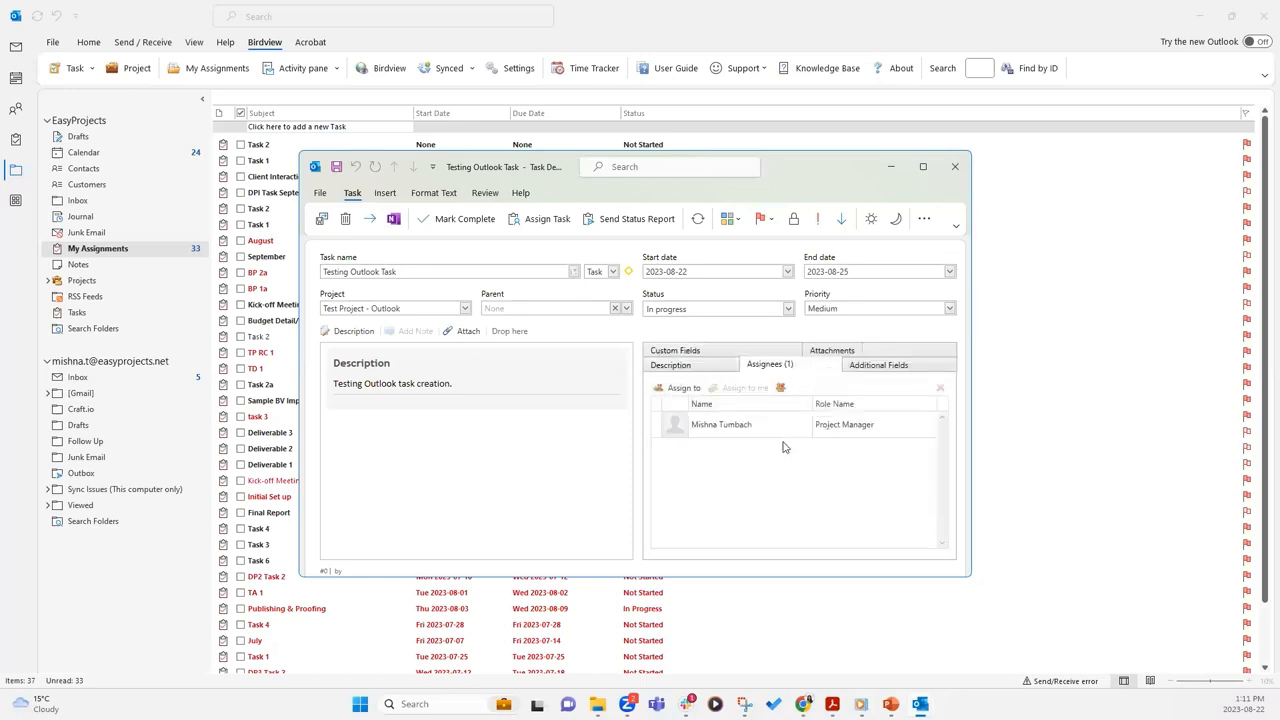
left_click(680, 389)
left_click_drag(763, 325, 766, 296)
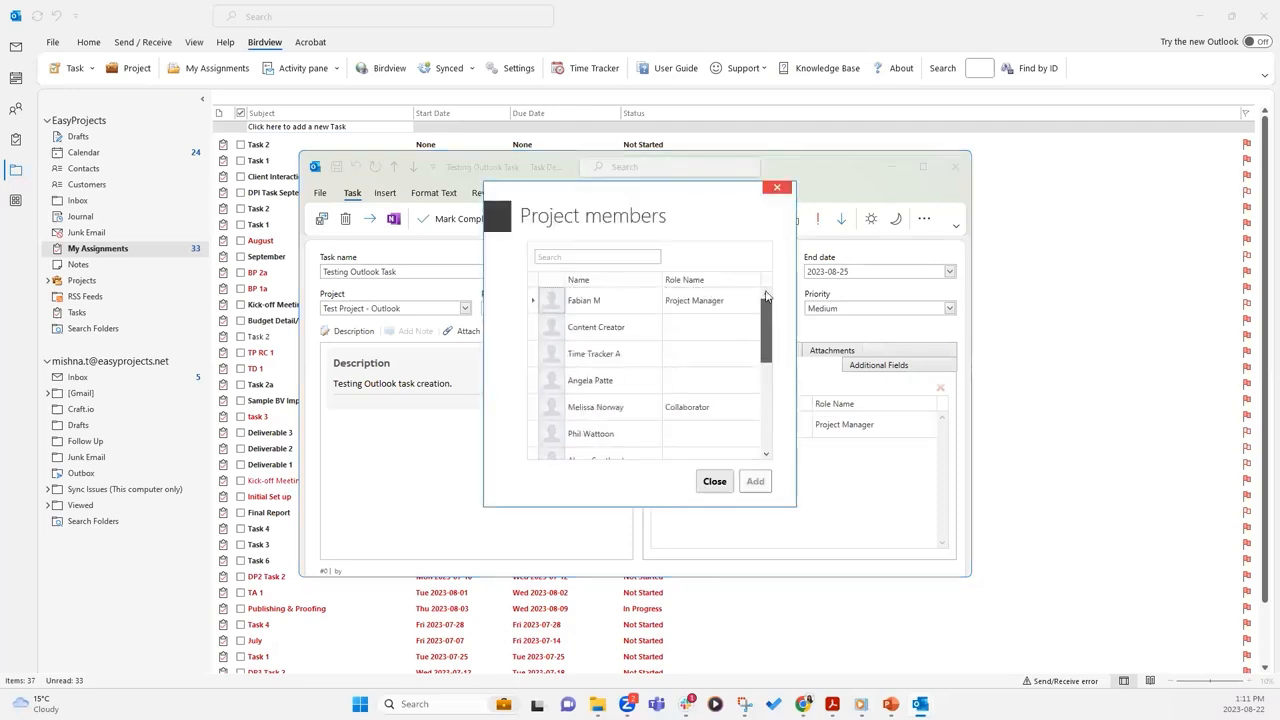
left_click(779, 189)
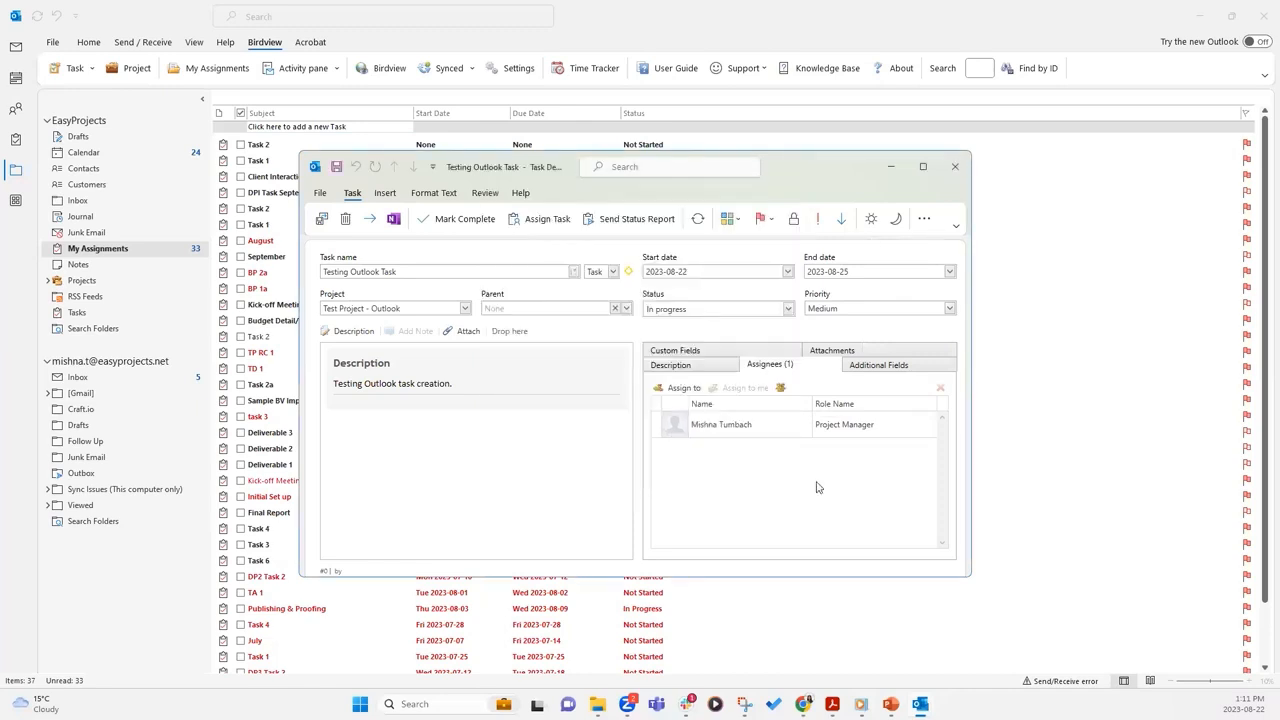
Attach 'Birdview - Live Setup & Configuration Topics.docx' to the task
left_click(850, 352)
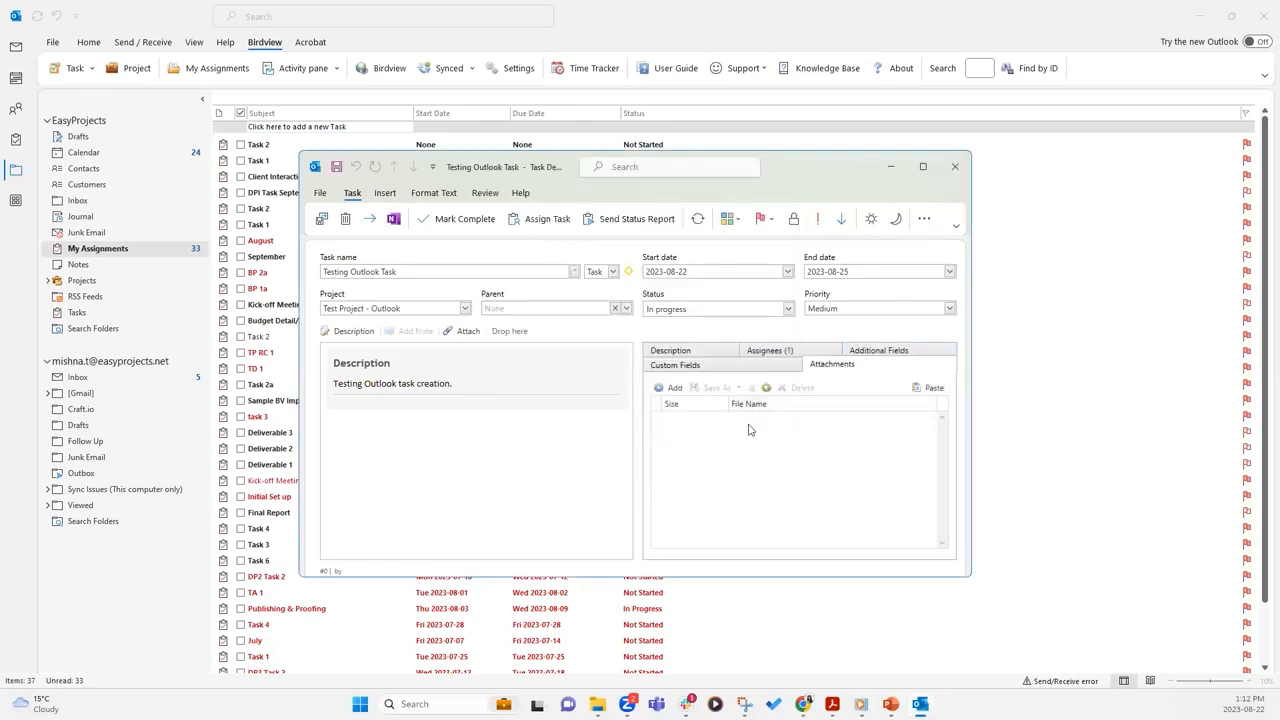
left_click(671, 390)
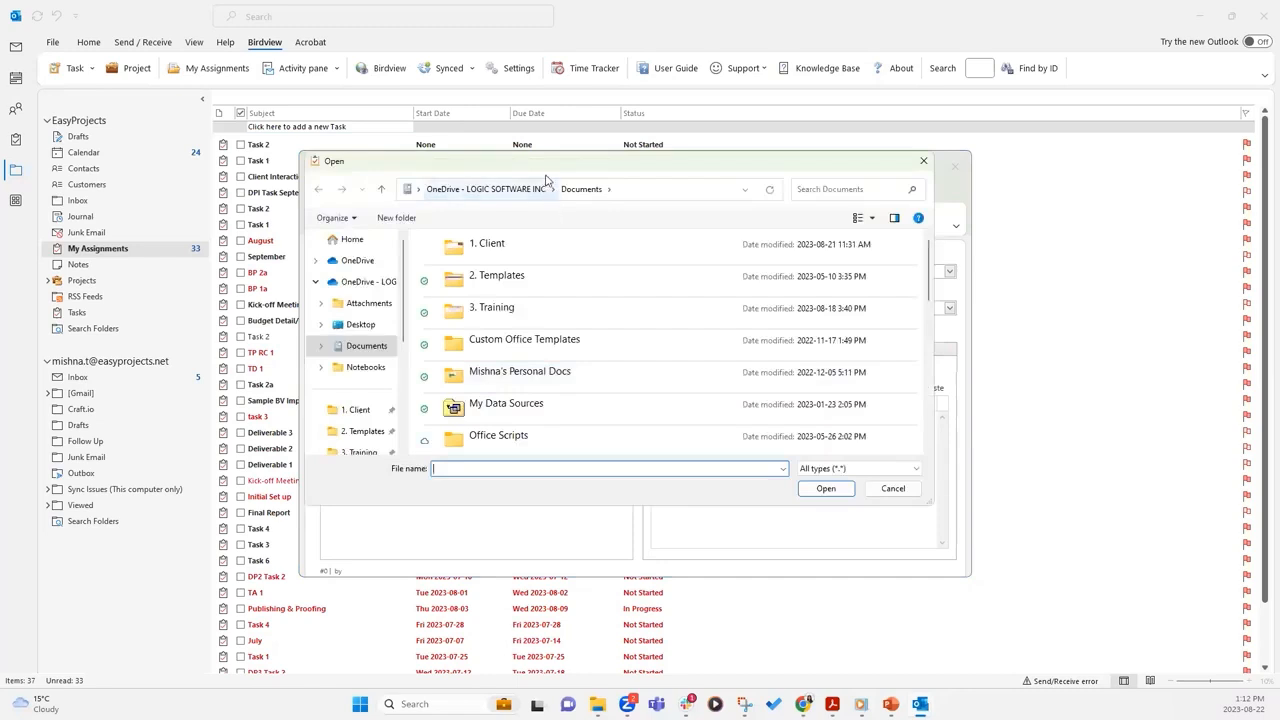
key("Escape")
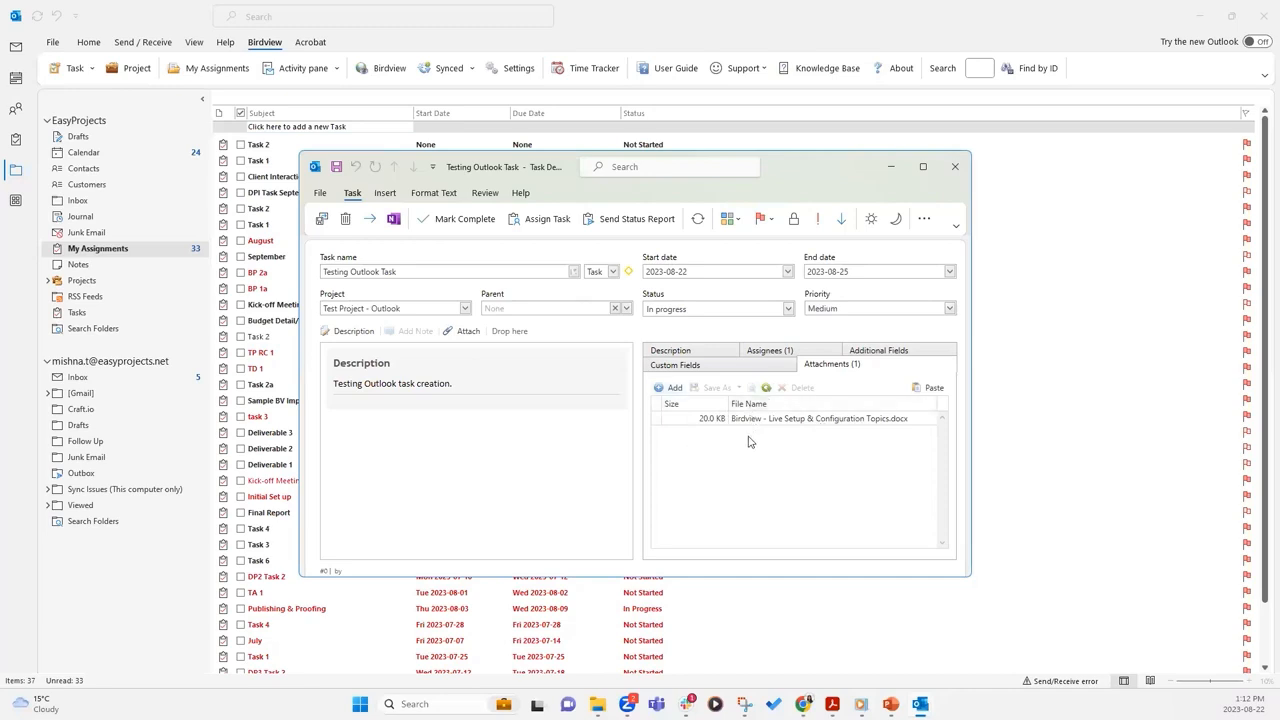
Review the Additional Fields and Custom Fields, then save and close the task
left_click(879, 356)
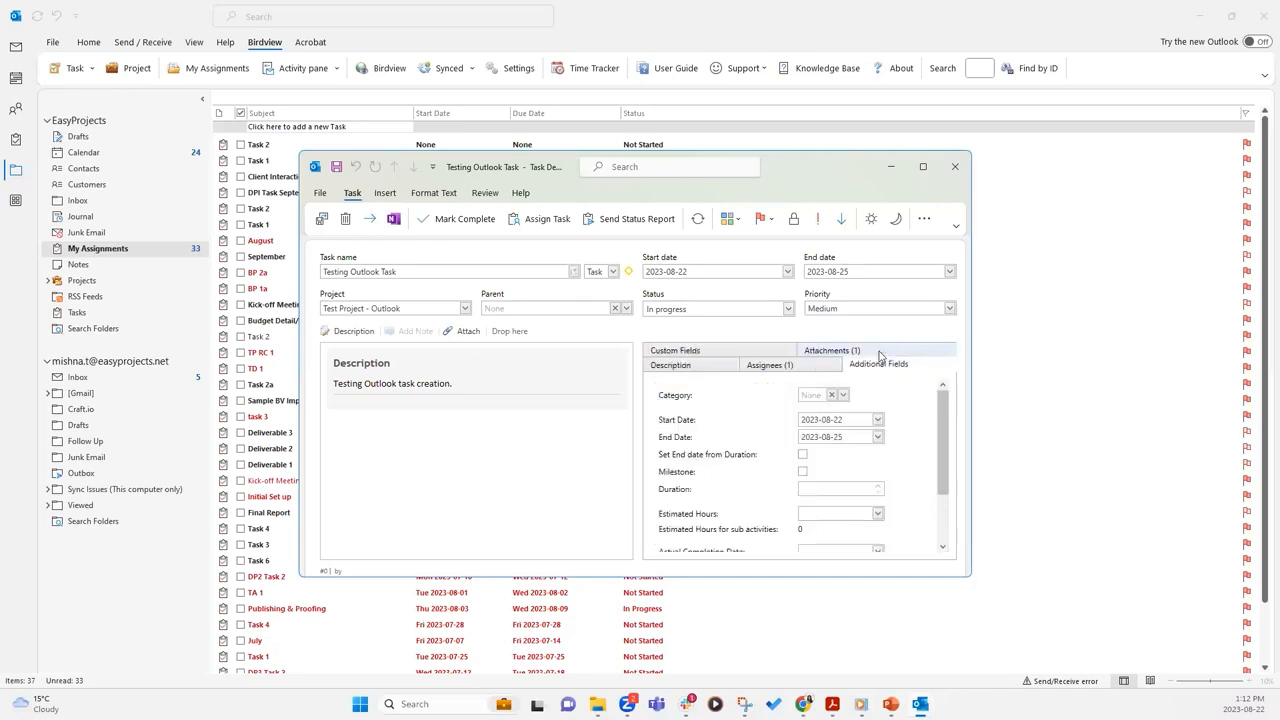
scroll(948, 470, "down", 3)
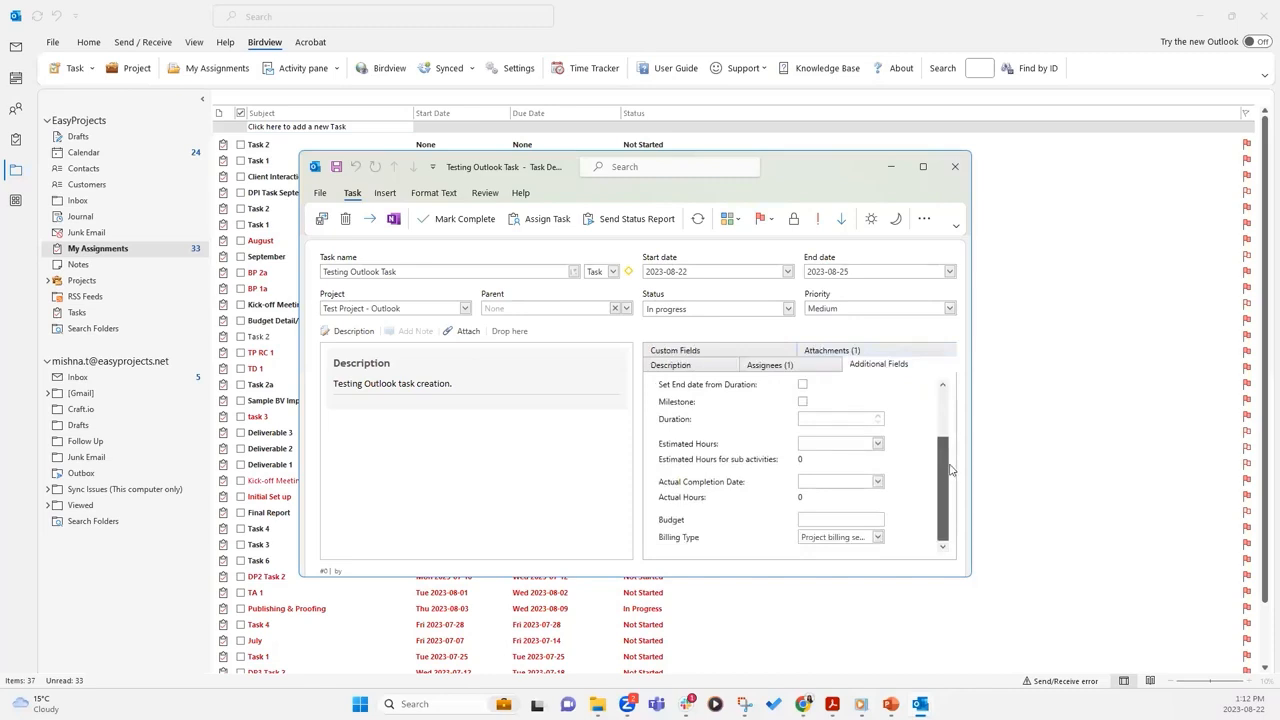
scroll(948, 470, "up", 3)
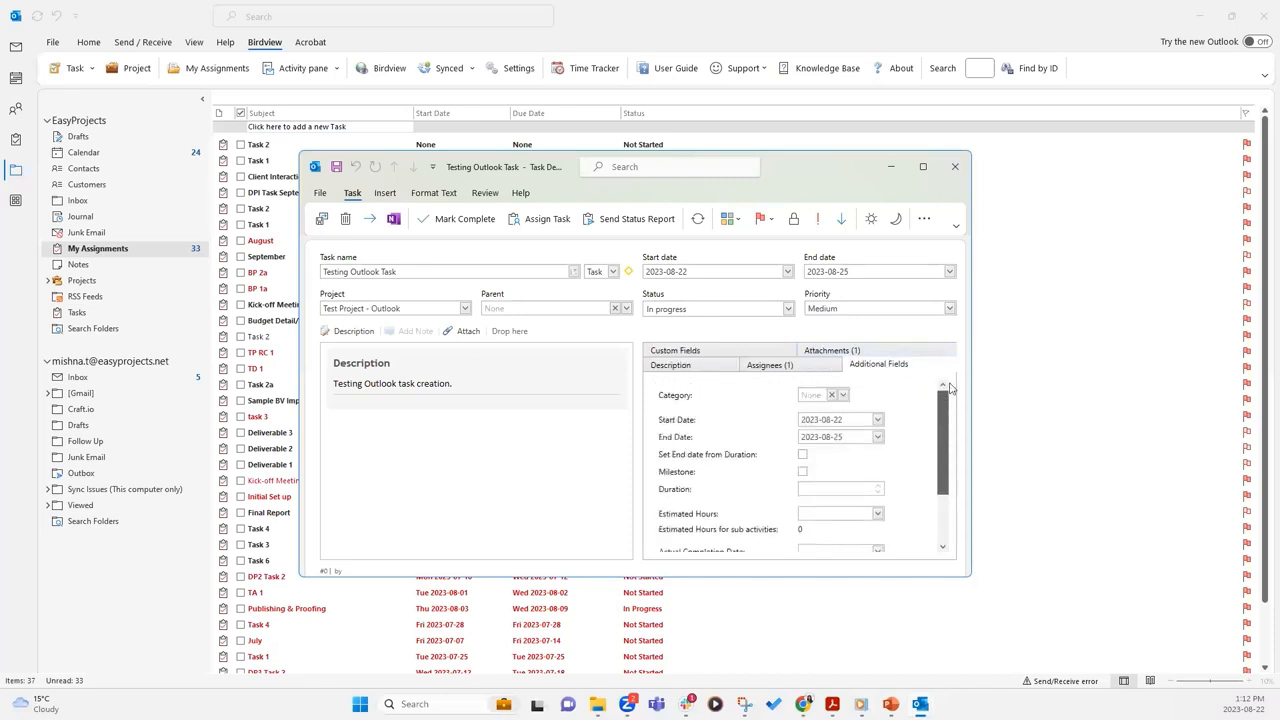
left_click(762, 352)
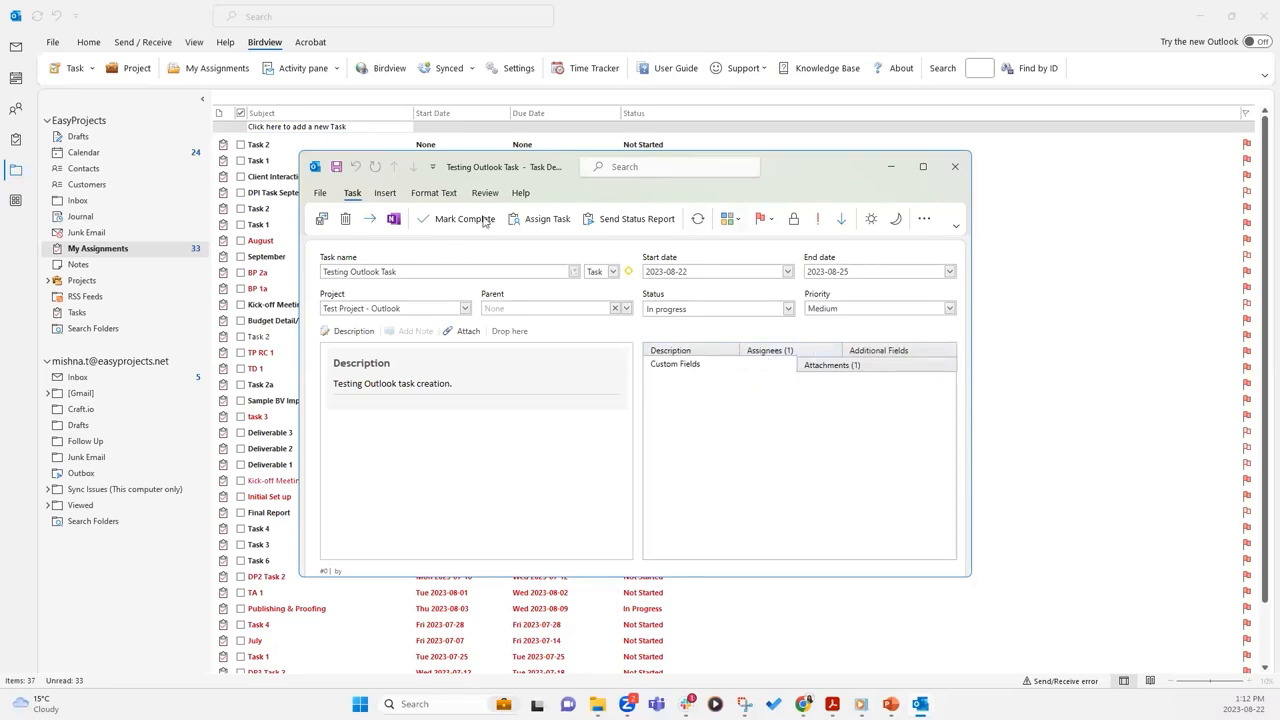
left_click(322, 222)
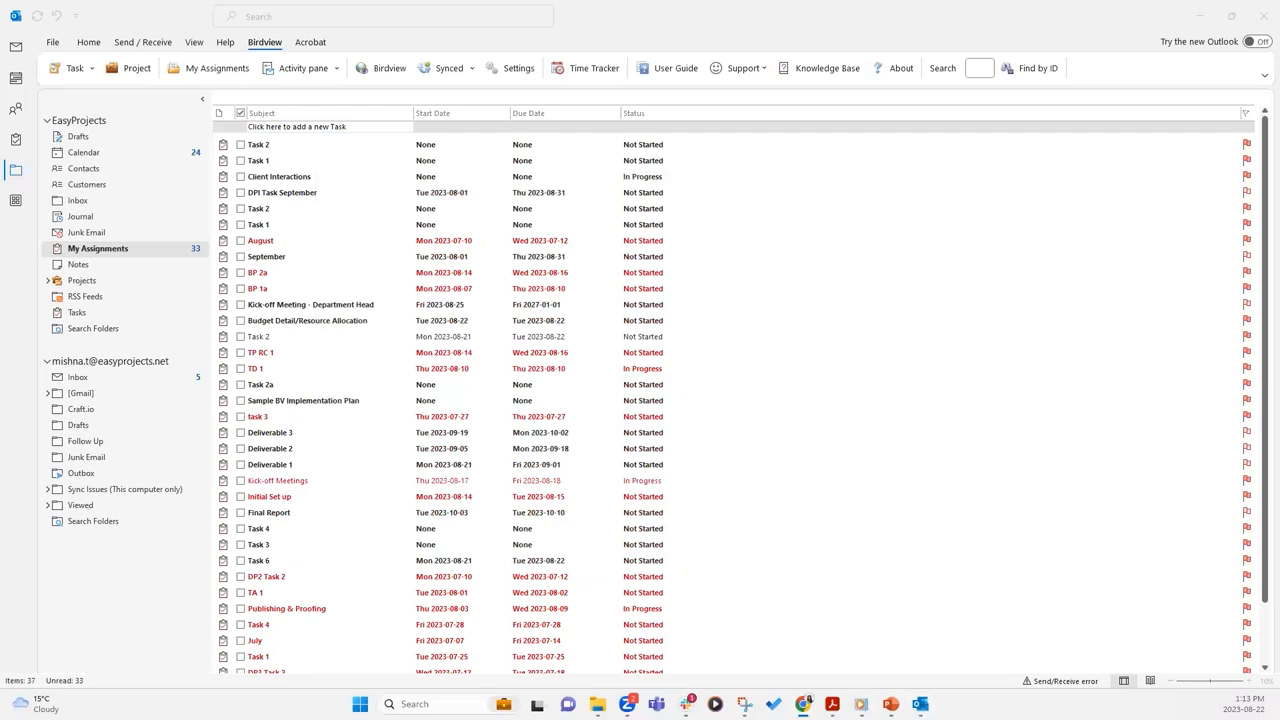
Maximise the Birdview browser window and reload the Activity Center page
left_click_drag(992, 53, 1009, 50)
double_click(1010, 50)
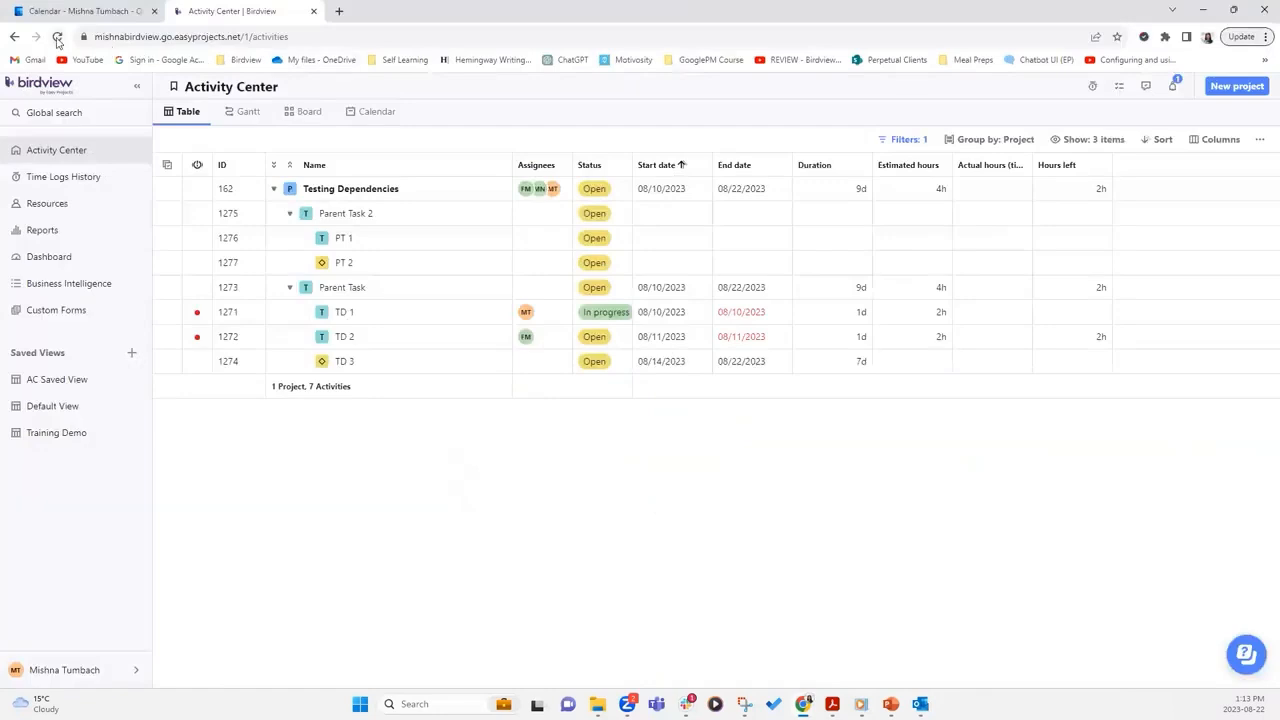
left_click(57, 37)
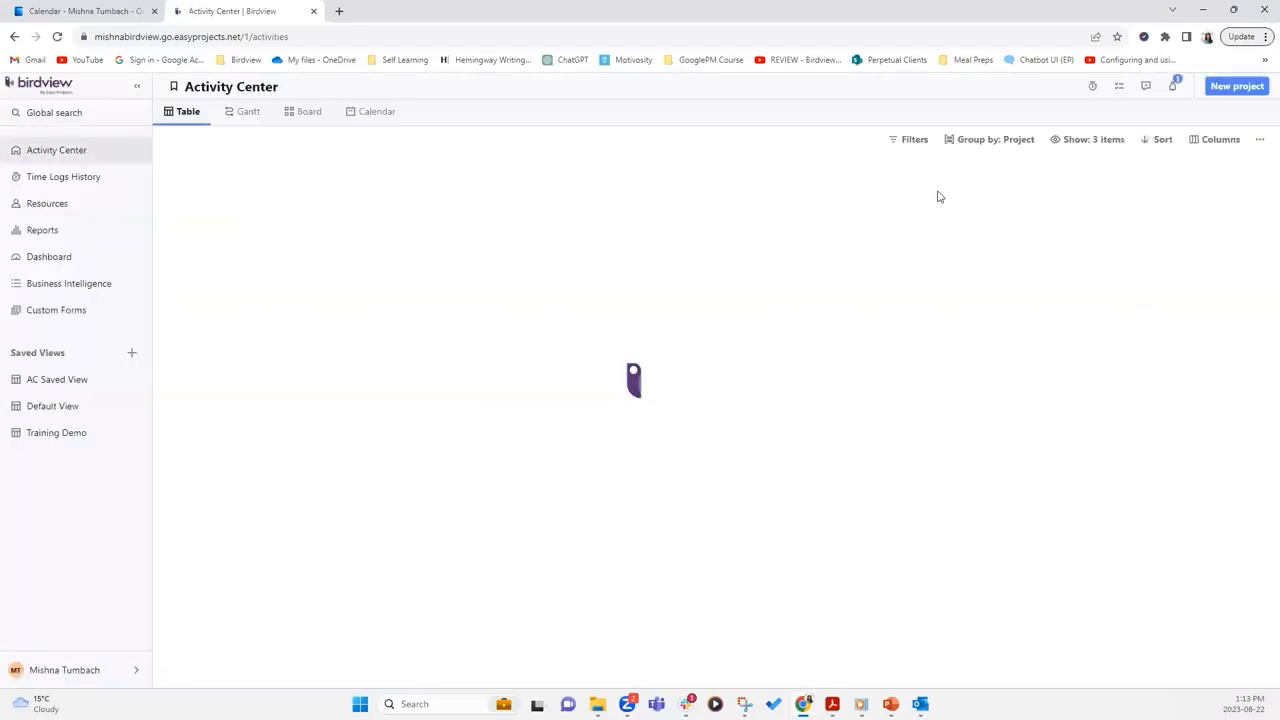
Filter the Activity Center to Test Project - Outlook instead of Testing Dependencies, then return to Outlook
left_click(908, 140)
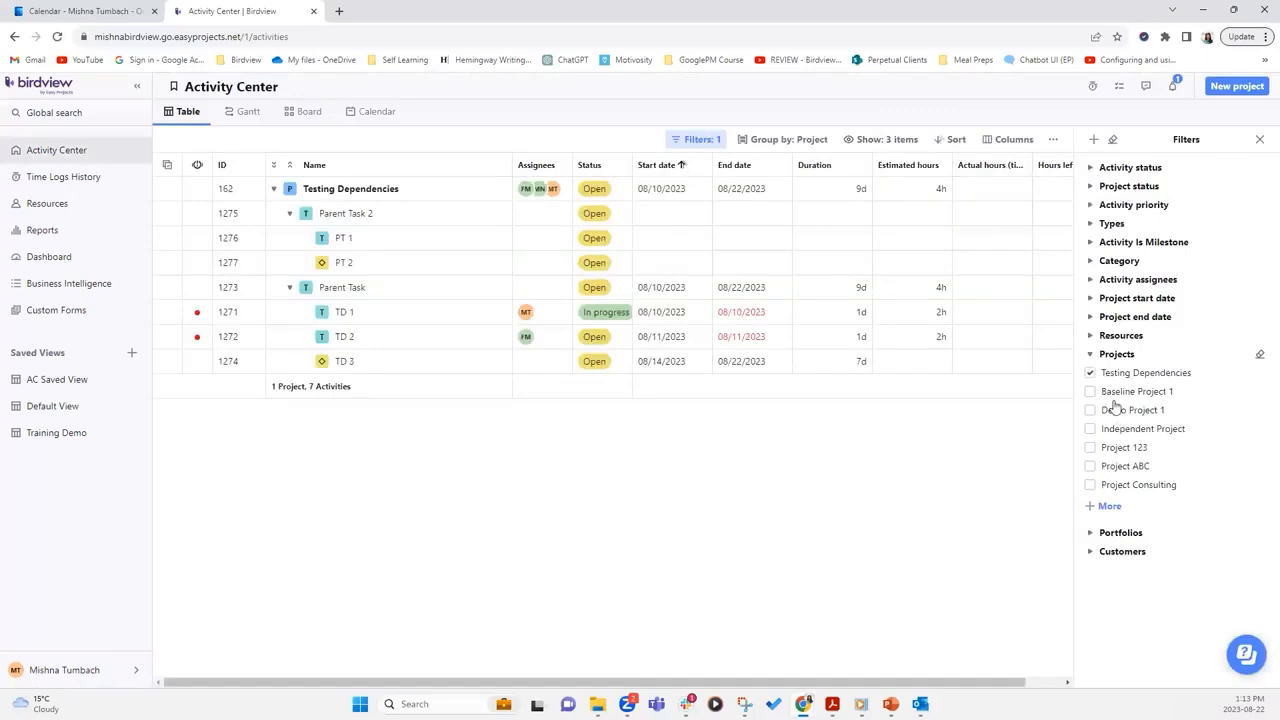
left_click(1108, 507)
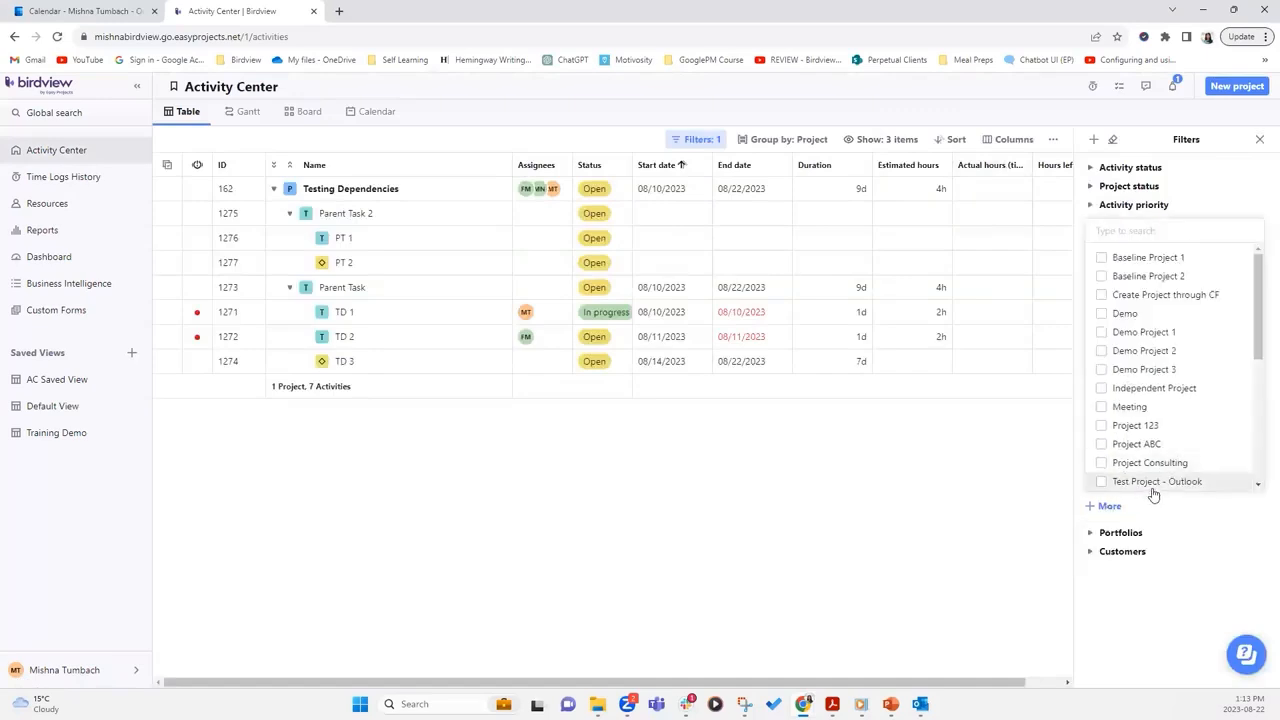
type("out")
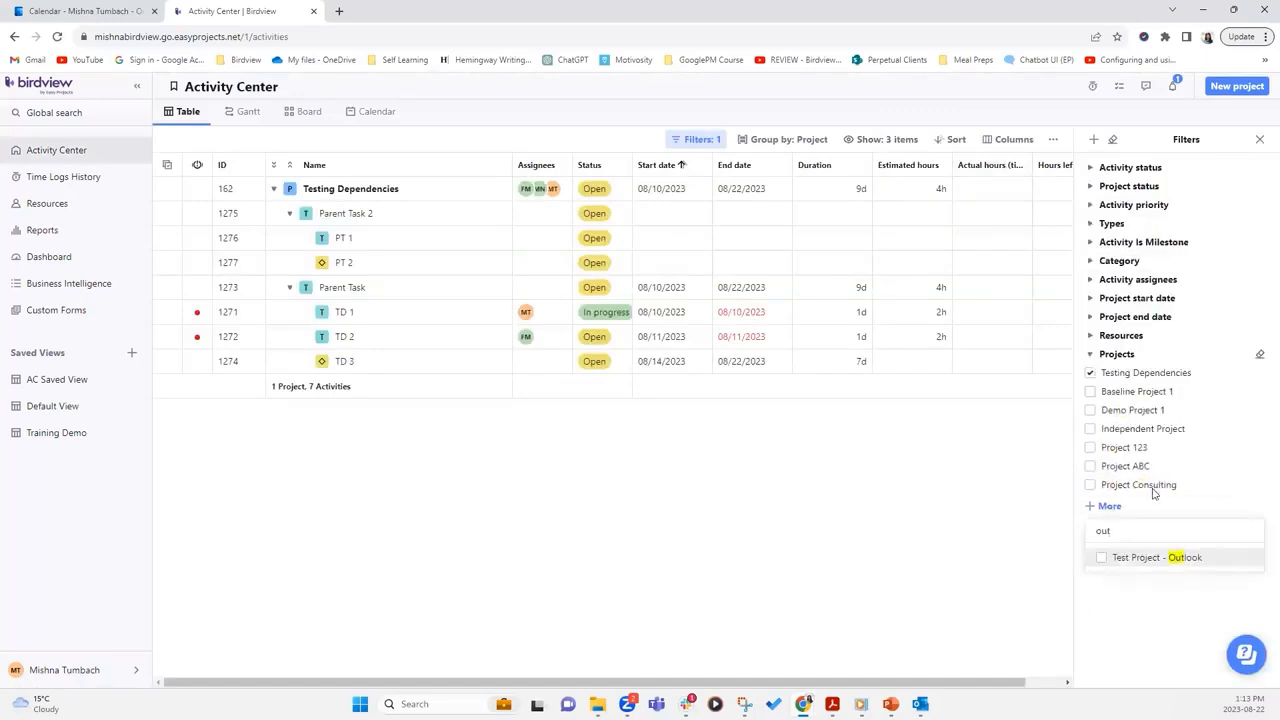
left_click(1102, 558)
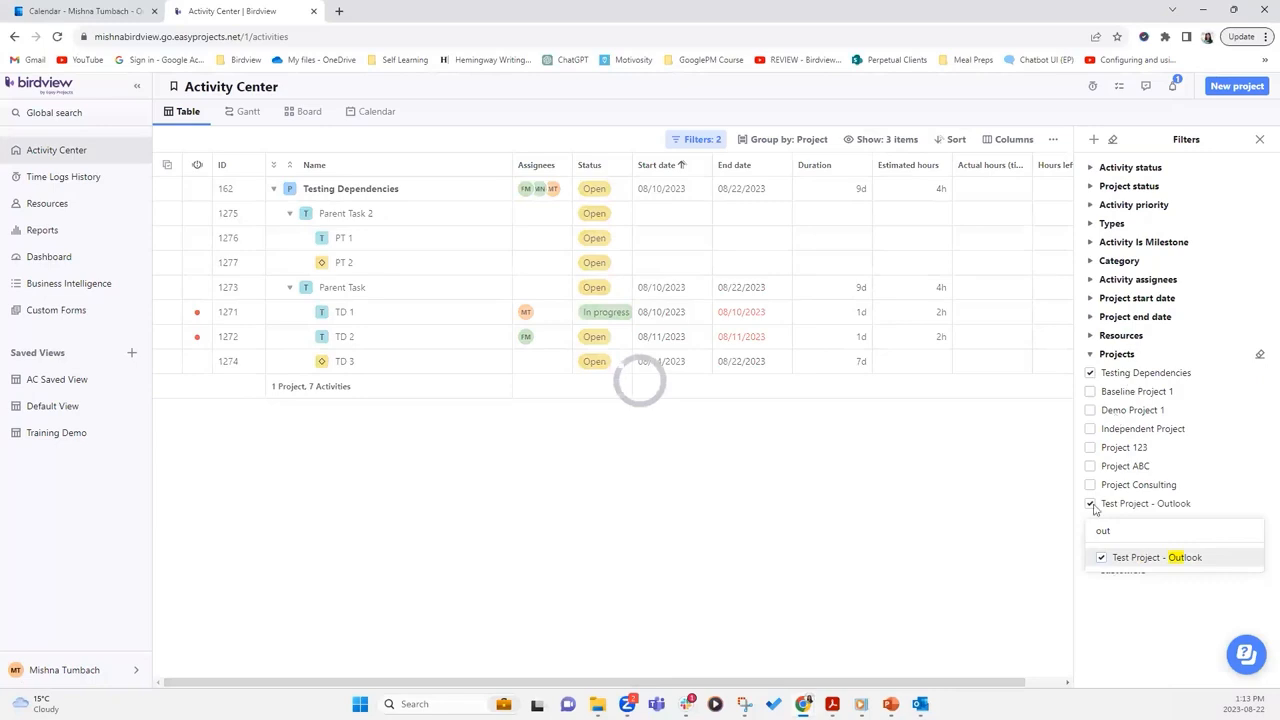
left_click(1091, 374)
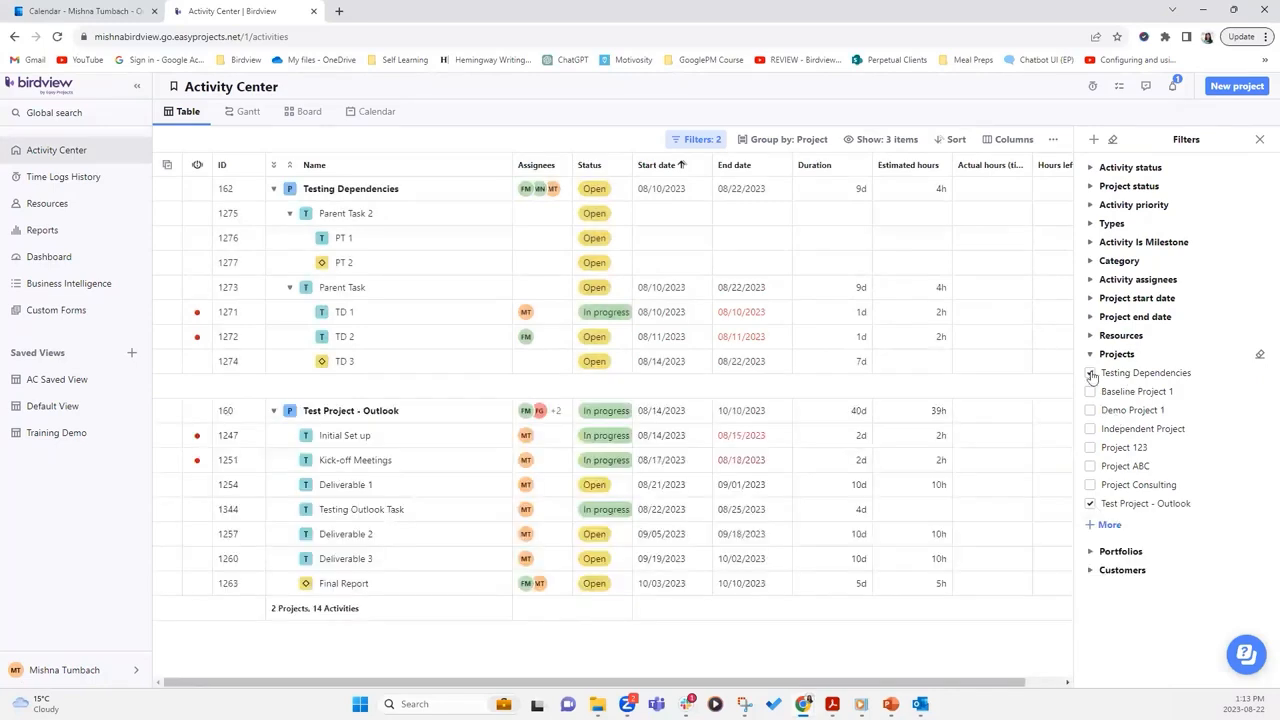
left_click(1091, 374)
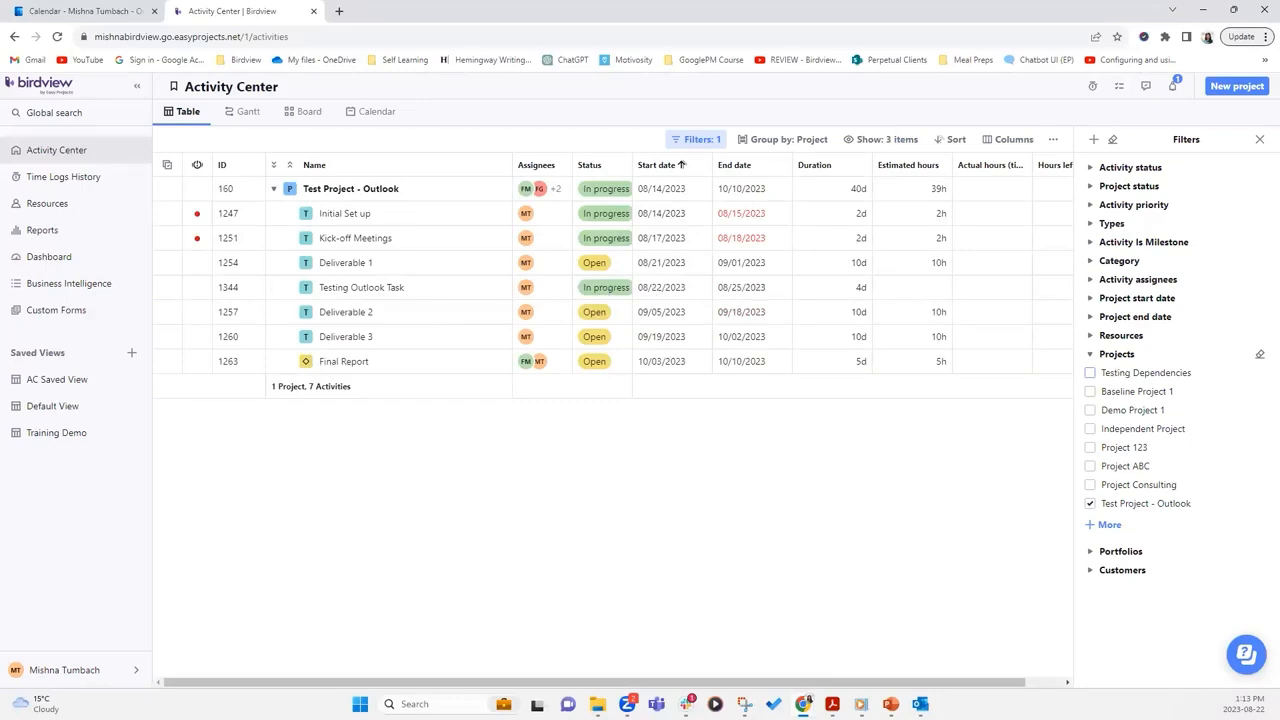
left_click(1259, 139)
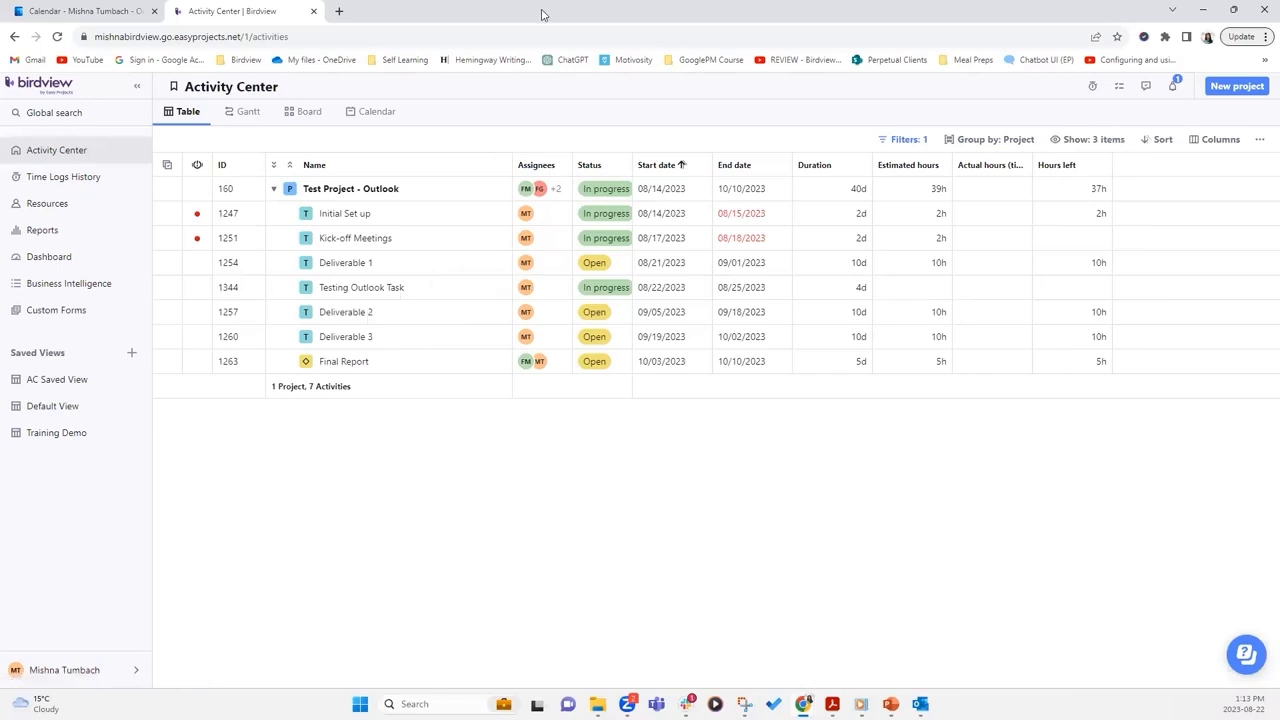
key("alt+Tab")
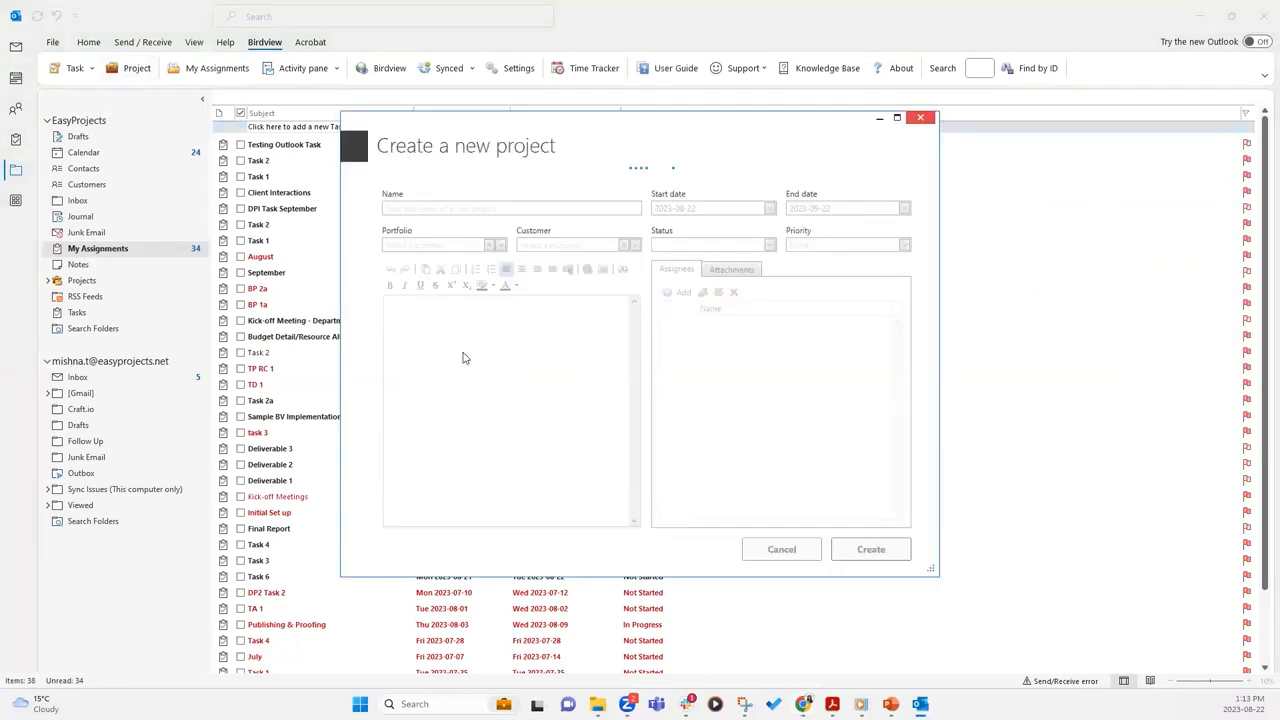
Name the new project 'Test Project - Tuesday'
left_click(493, 197)
type("Test")
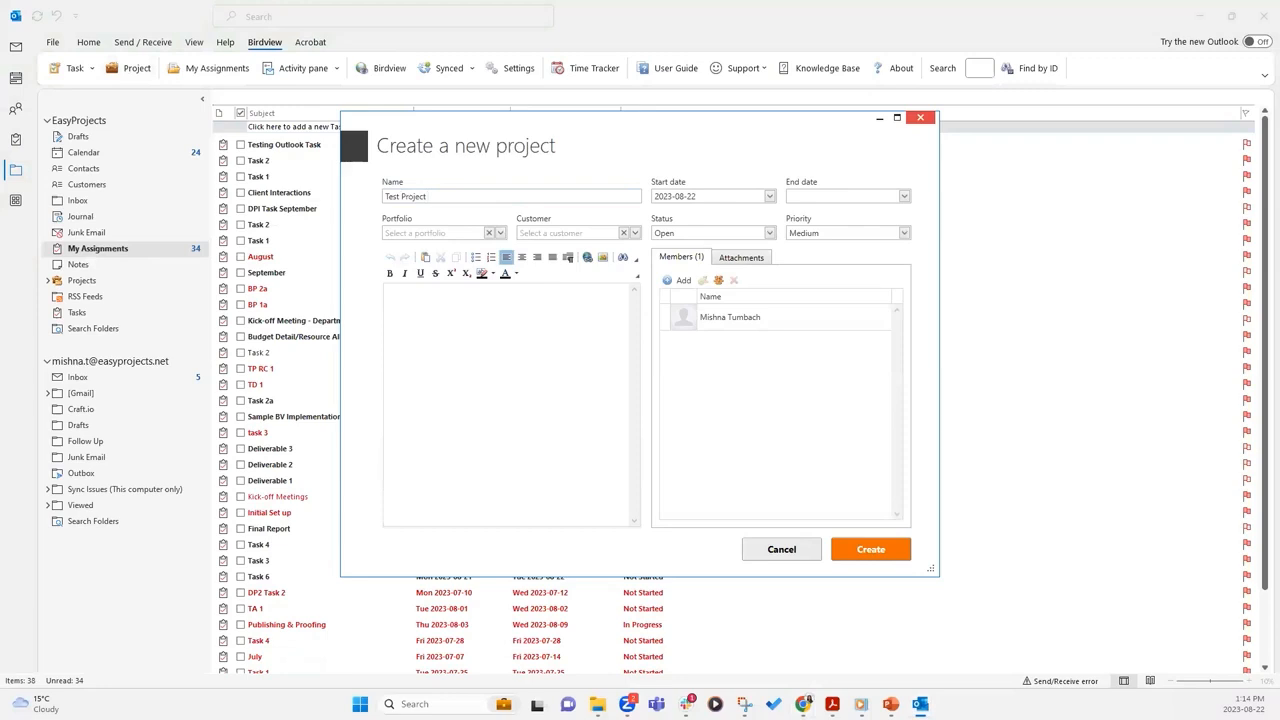
type("Project - Tuesday")
Choose portfolio Architecture 2022 and customer Purchasing, then close the form without creating the project
left_click(477, 233)
left_click(501, 233)
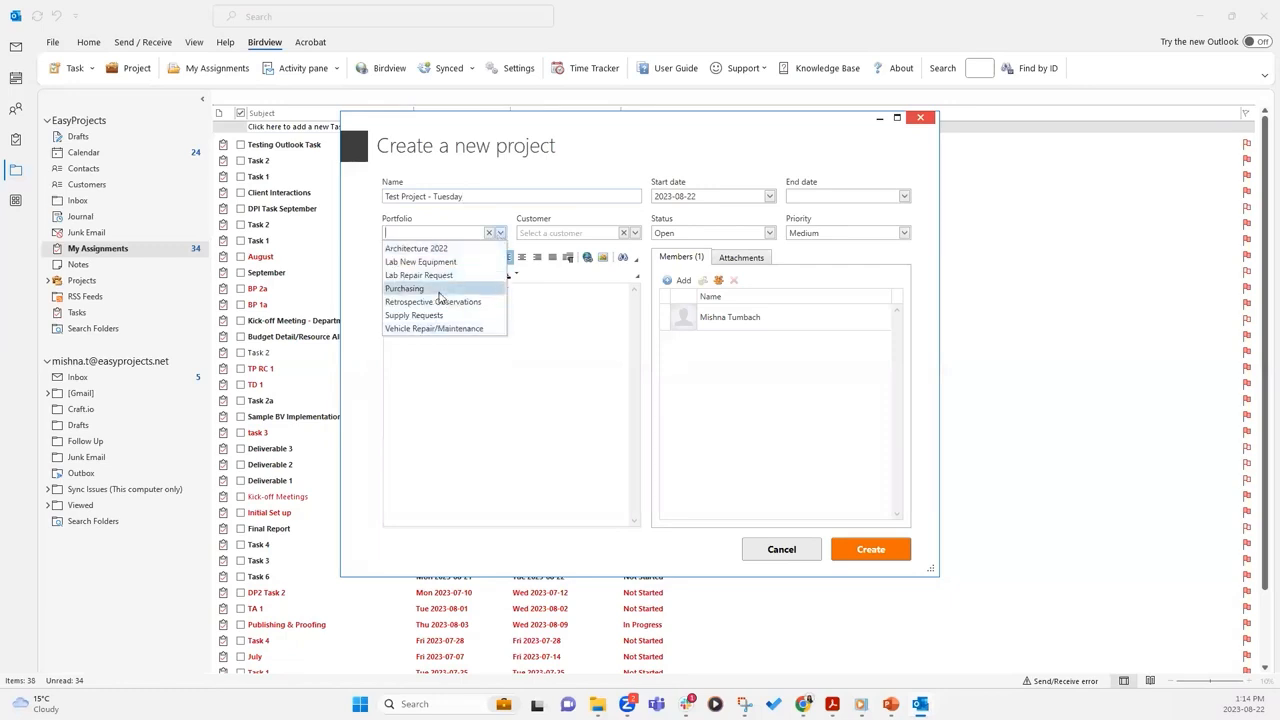
left_click(440, 249)
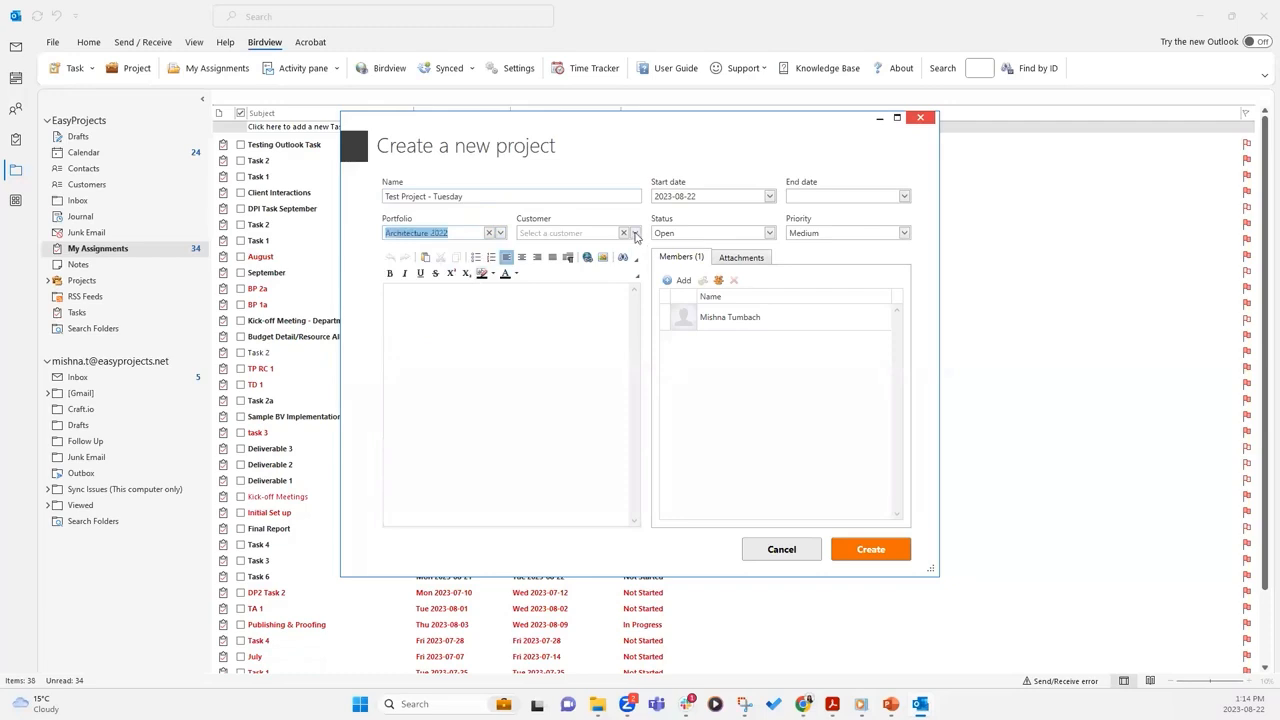
left_click(635, 233)
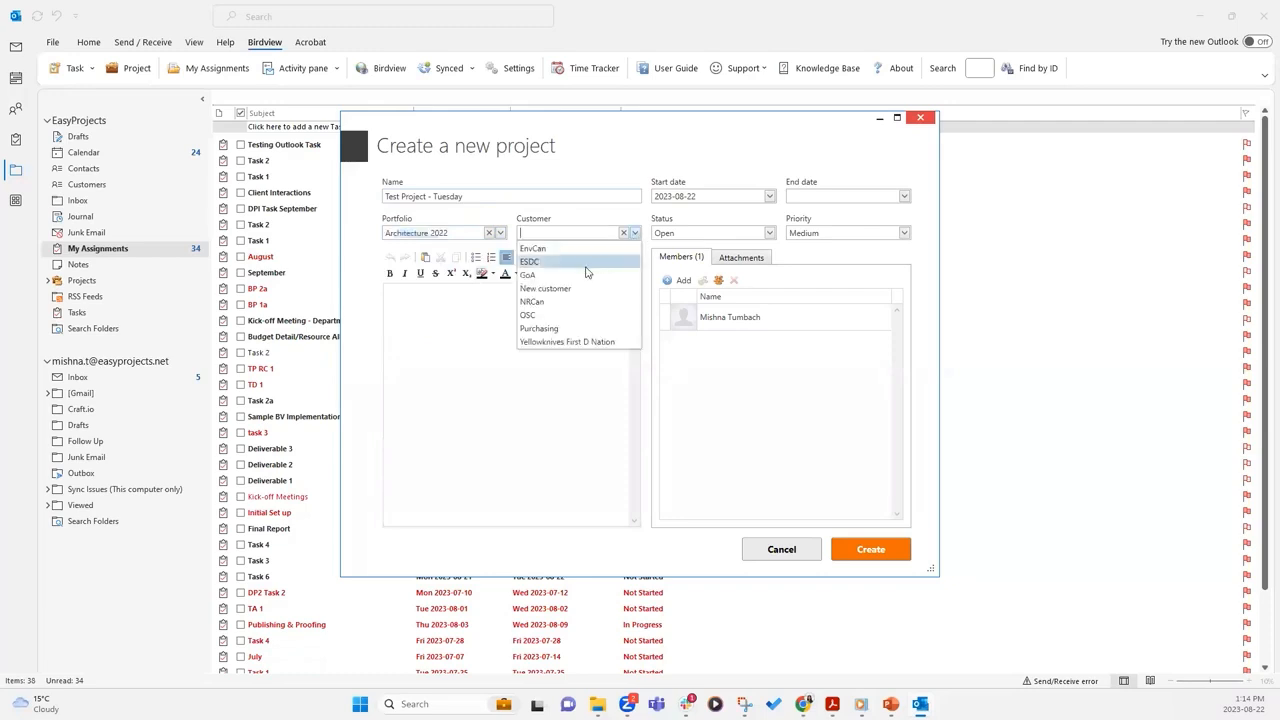
left_click(545, 328)
left_click(477, 365)
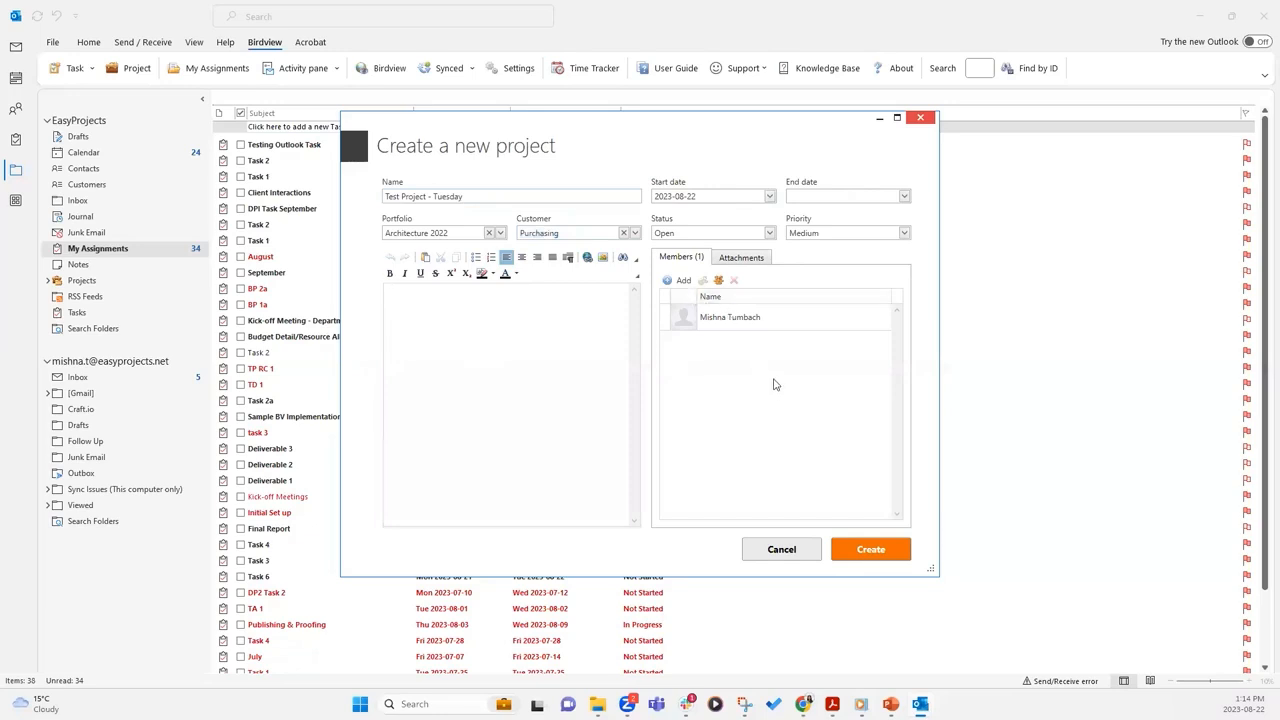
left_click(921, 119)
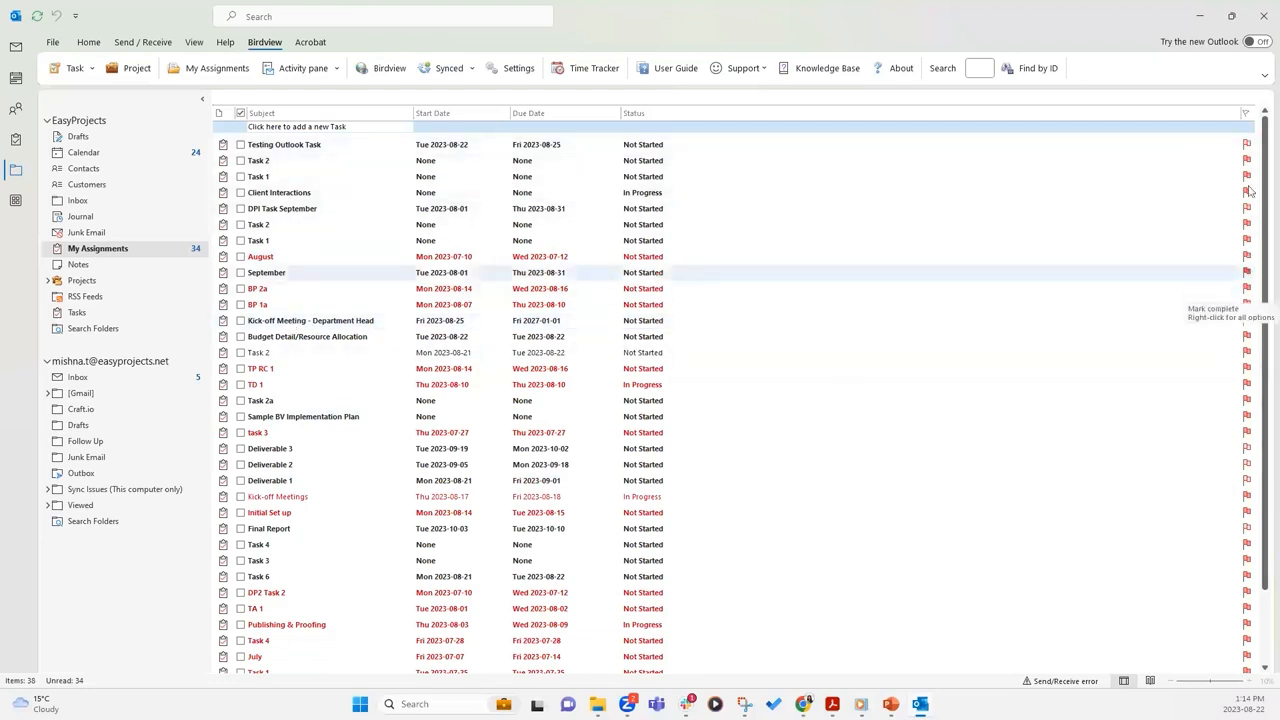
Mark the September task complete, revert it to Not Started, then open its details
left_click(1248, 276)
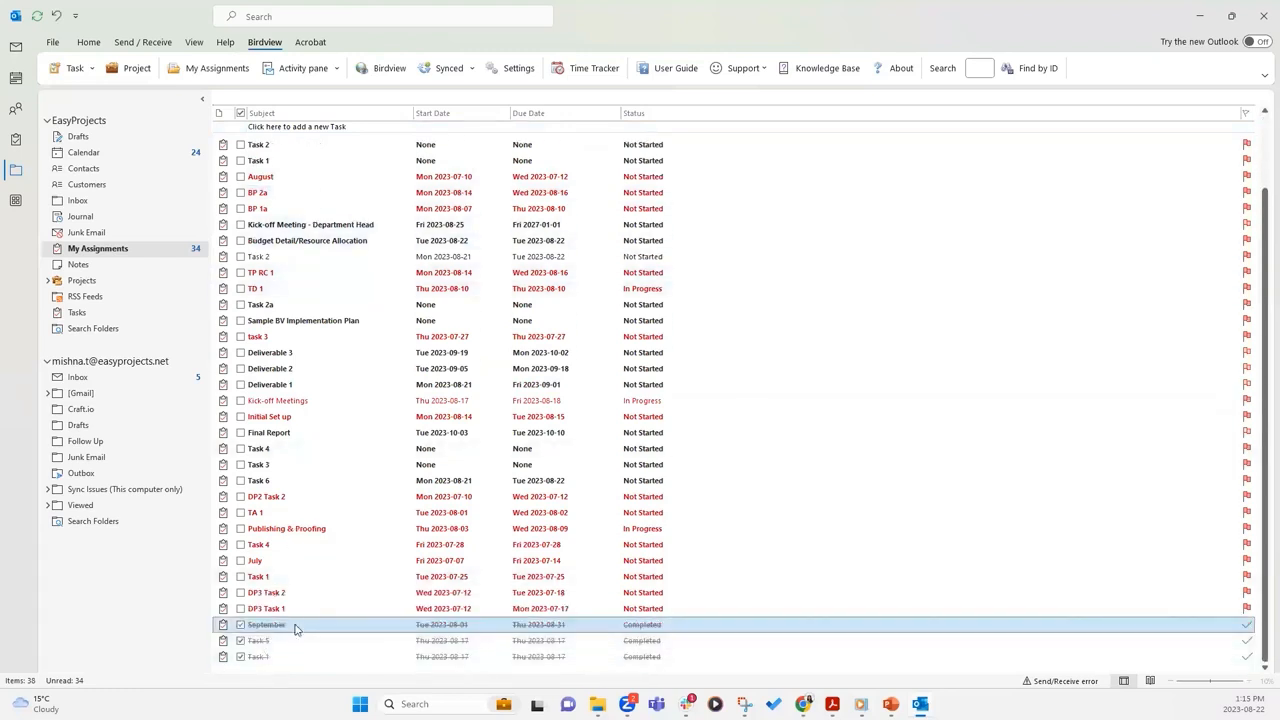
left_click(1248, 627)
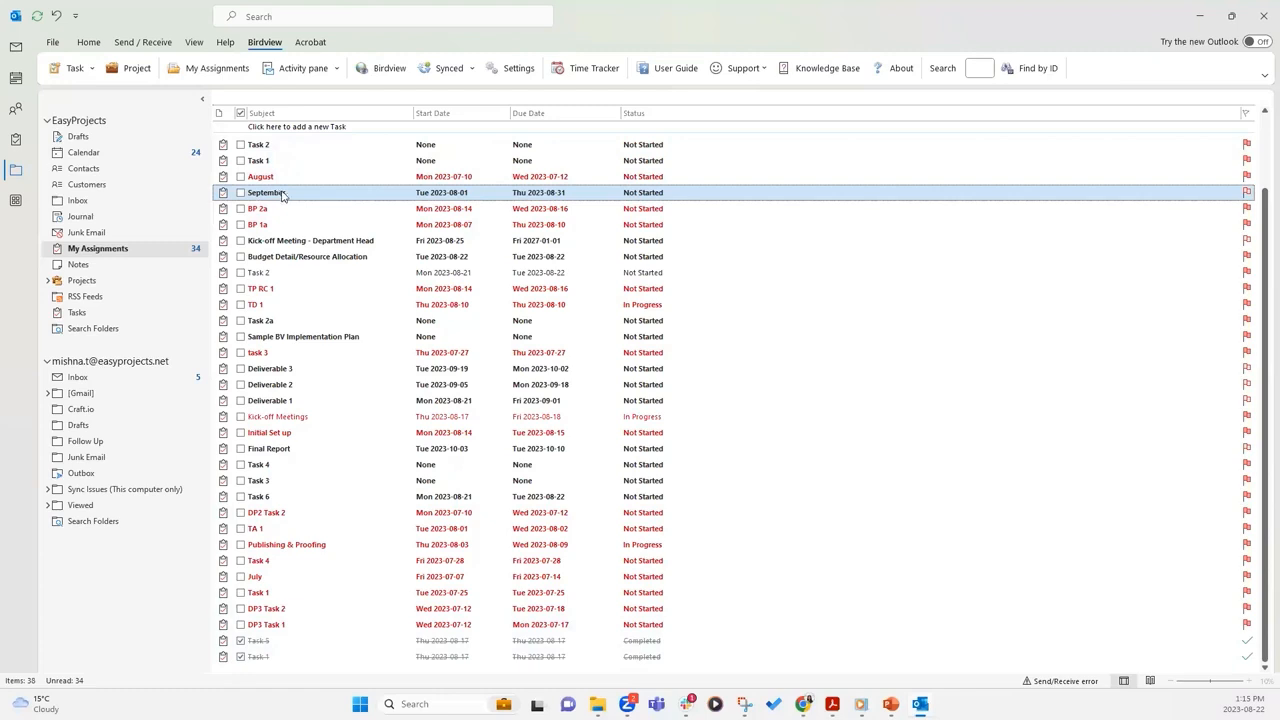
left_click(431, 195)
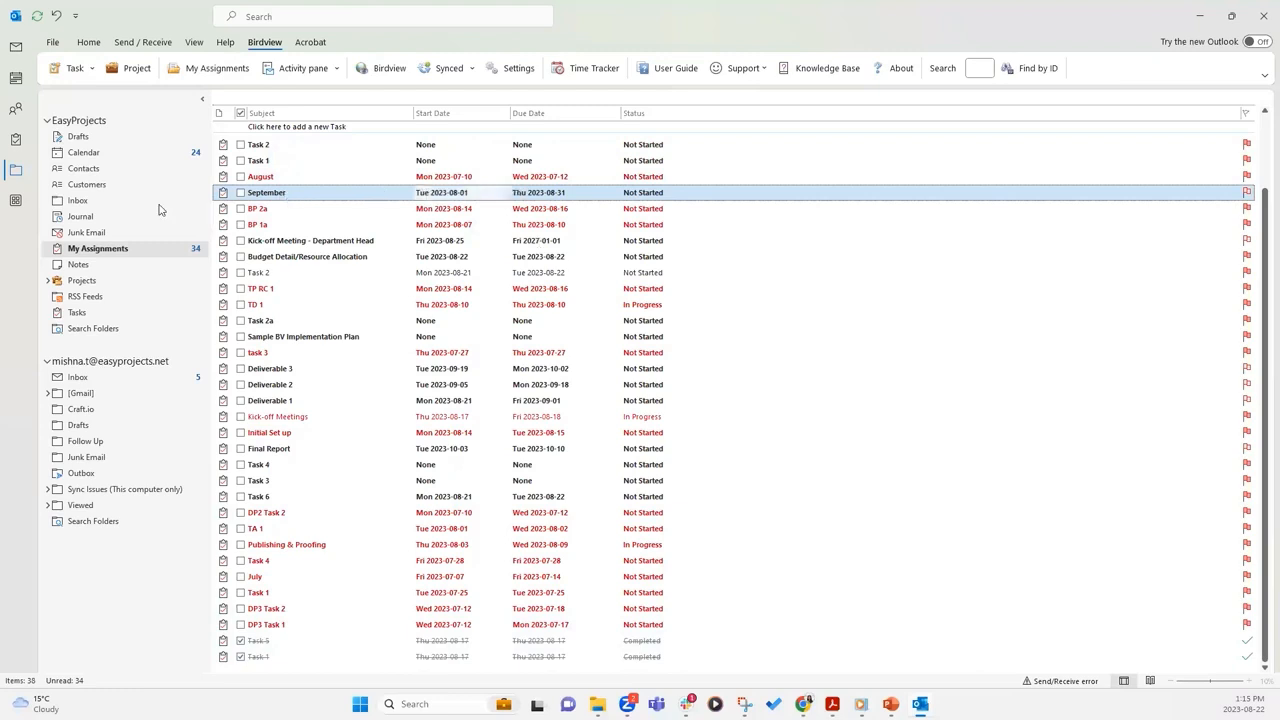
left_click(284, 196)
left_click(287, 208)
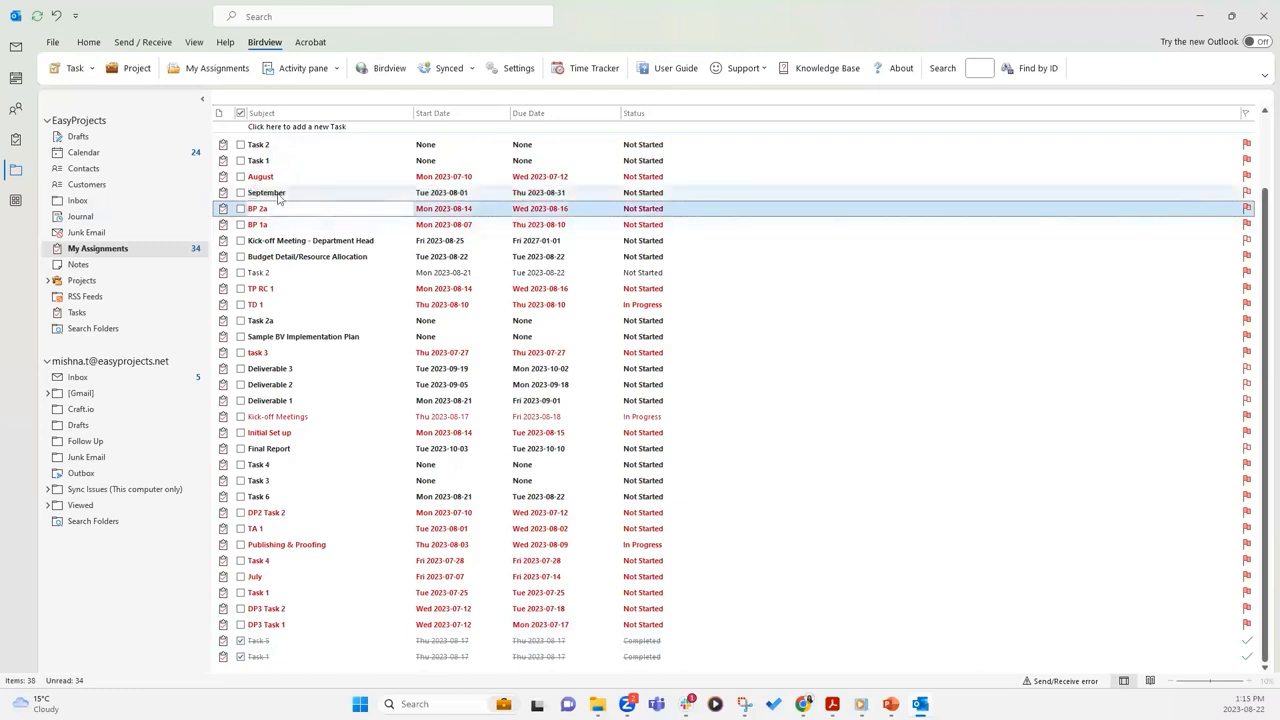
left_click(278, 195)
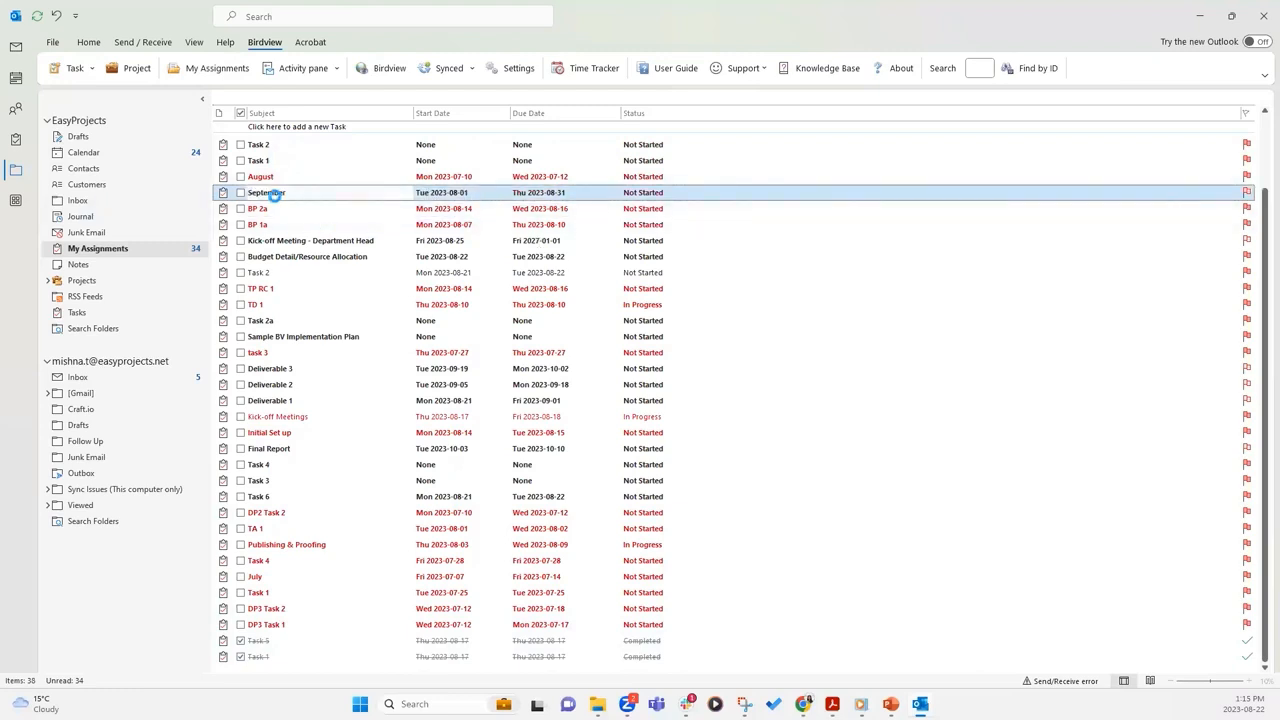
double_click(275, 196)
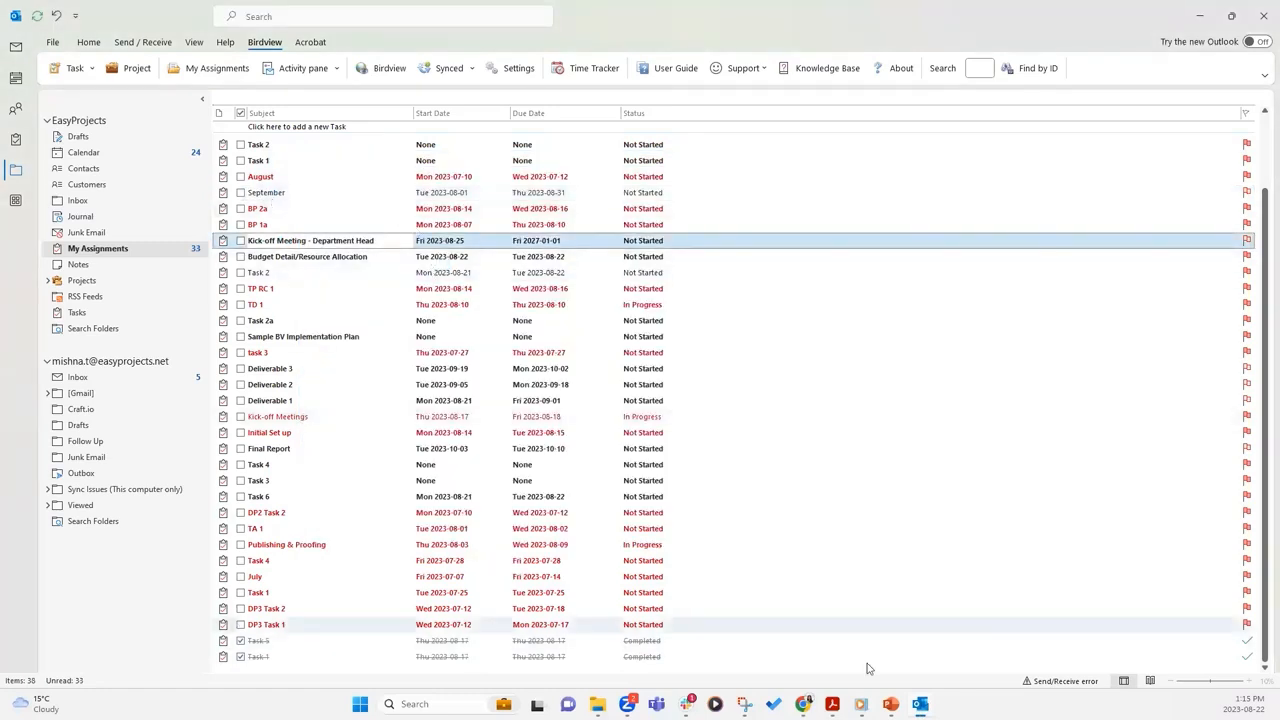
Bring the September task details window forward and maximise it
mouse_move(920, 704)
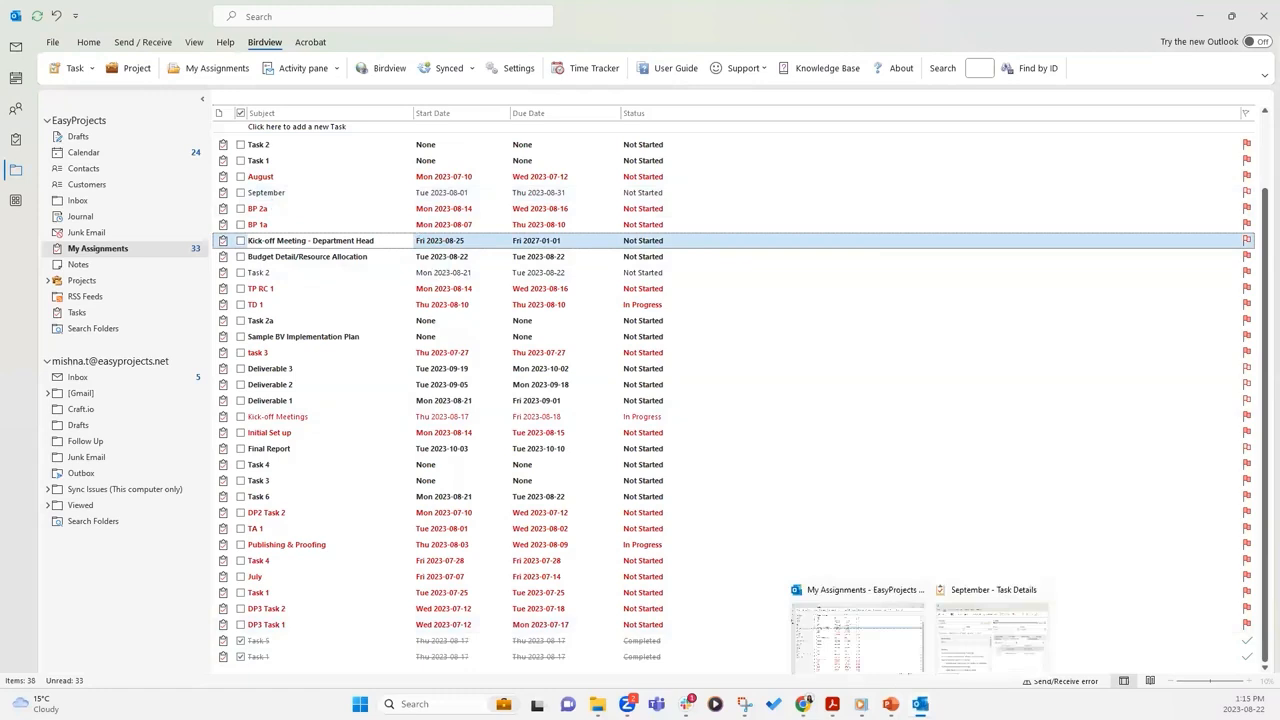
left_click(992, 630)
left_click_drag(771, 170, 739, 134)
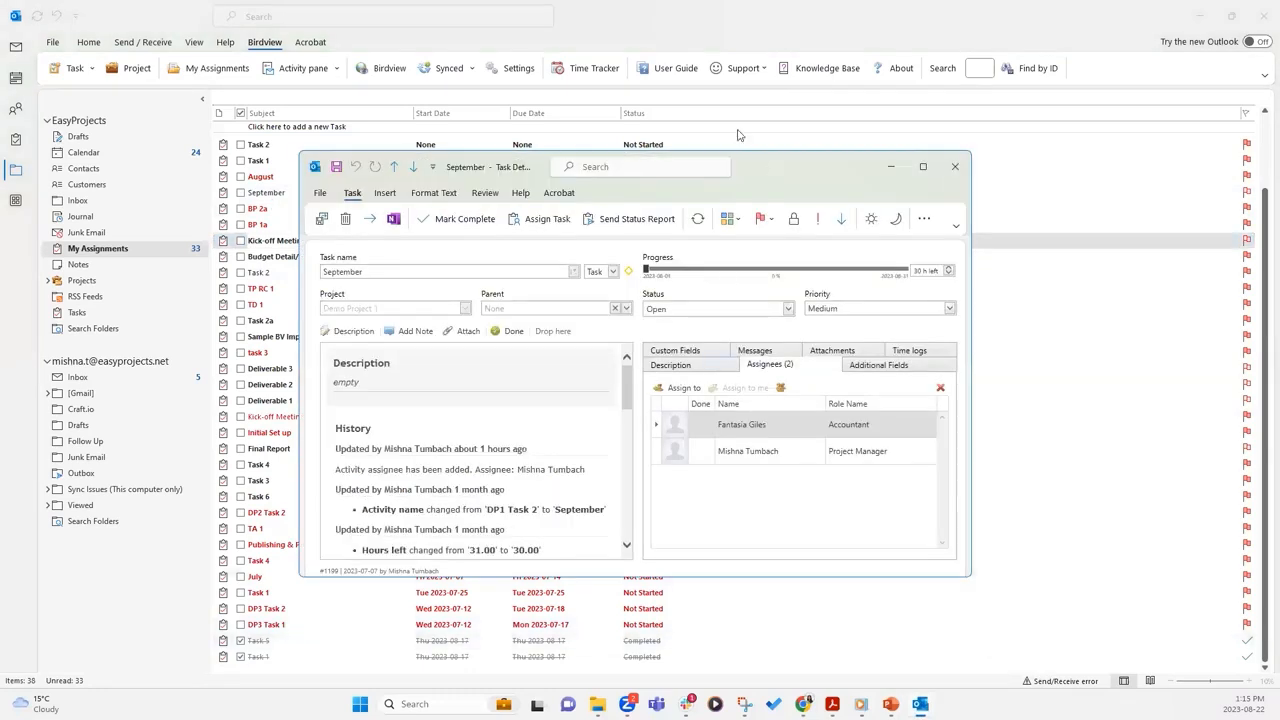
double_click(738, 132)
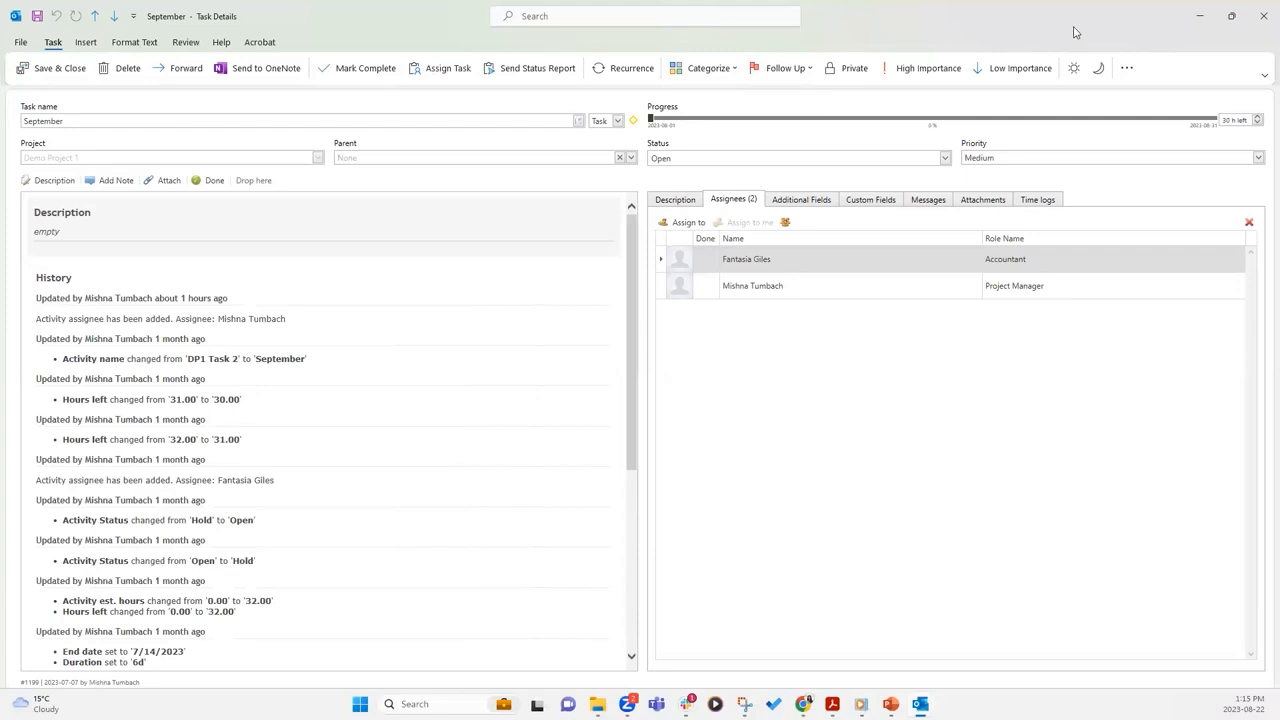
left_click_drag(1076, 33, 971, 249)
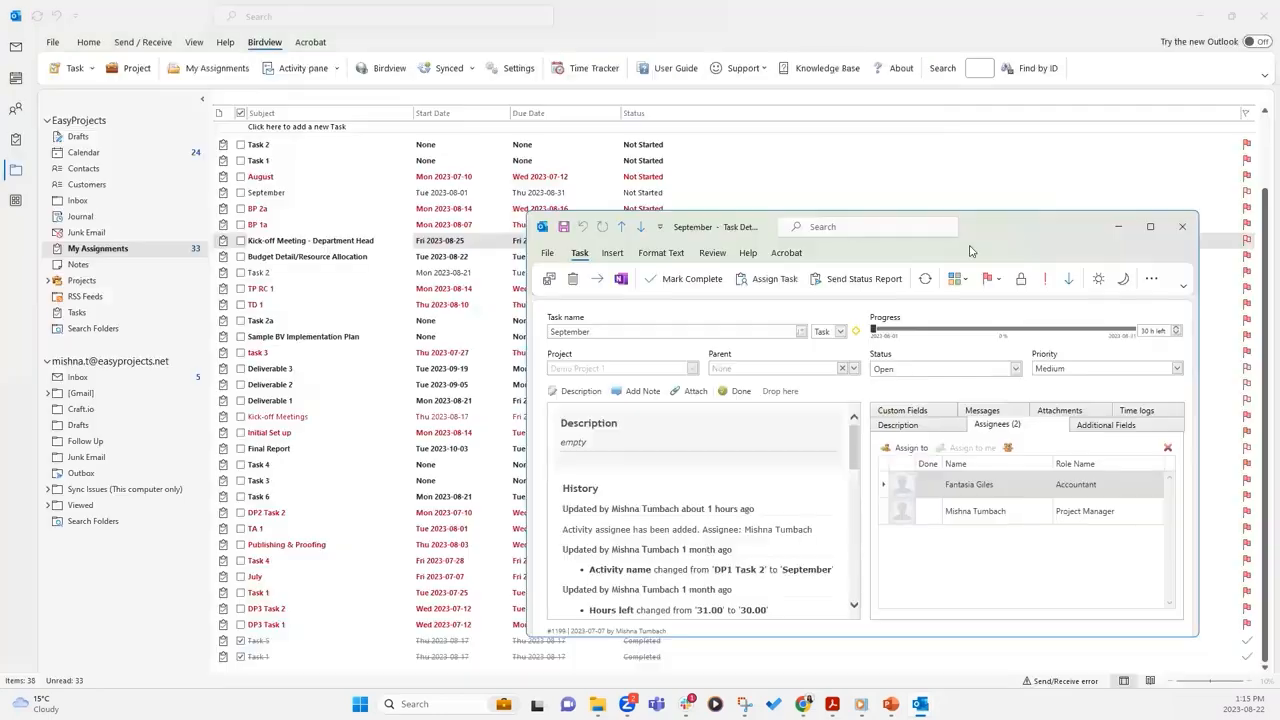
left_click(1148, 228)
Open the September activity in Birdview on the web from the task's extra commands
left_click(1127, 68)
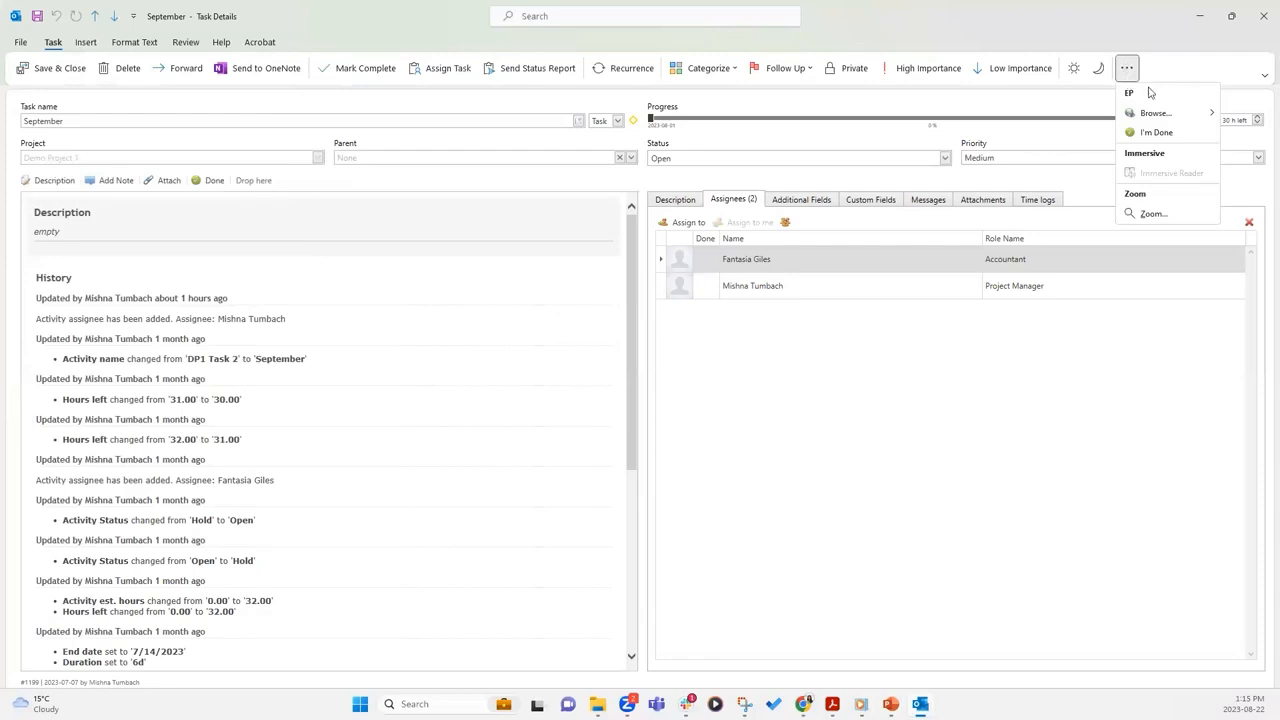
mouse_move(1151, 118)
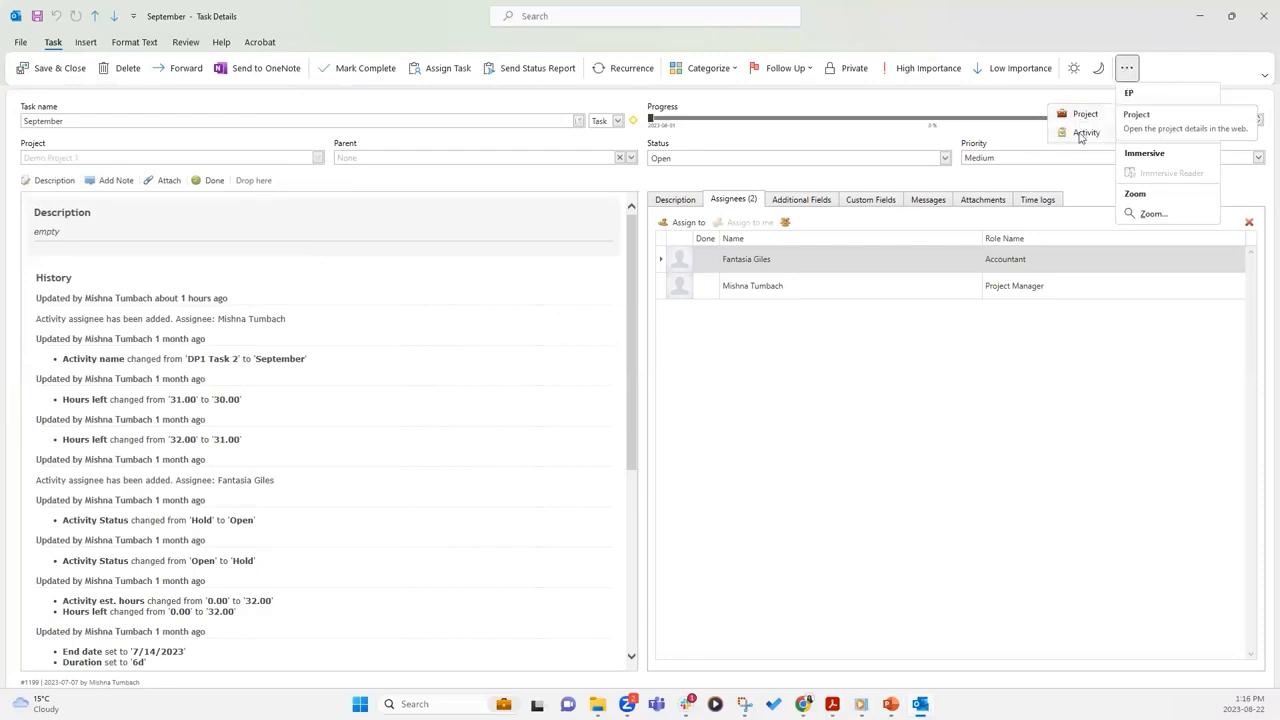
left_click(1081, 132)
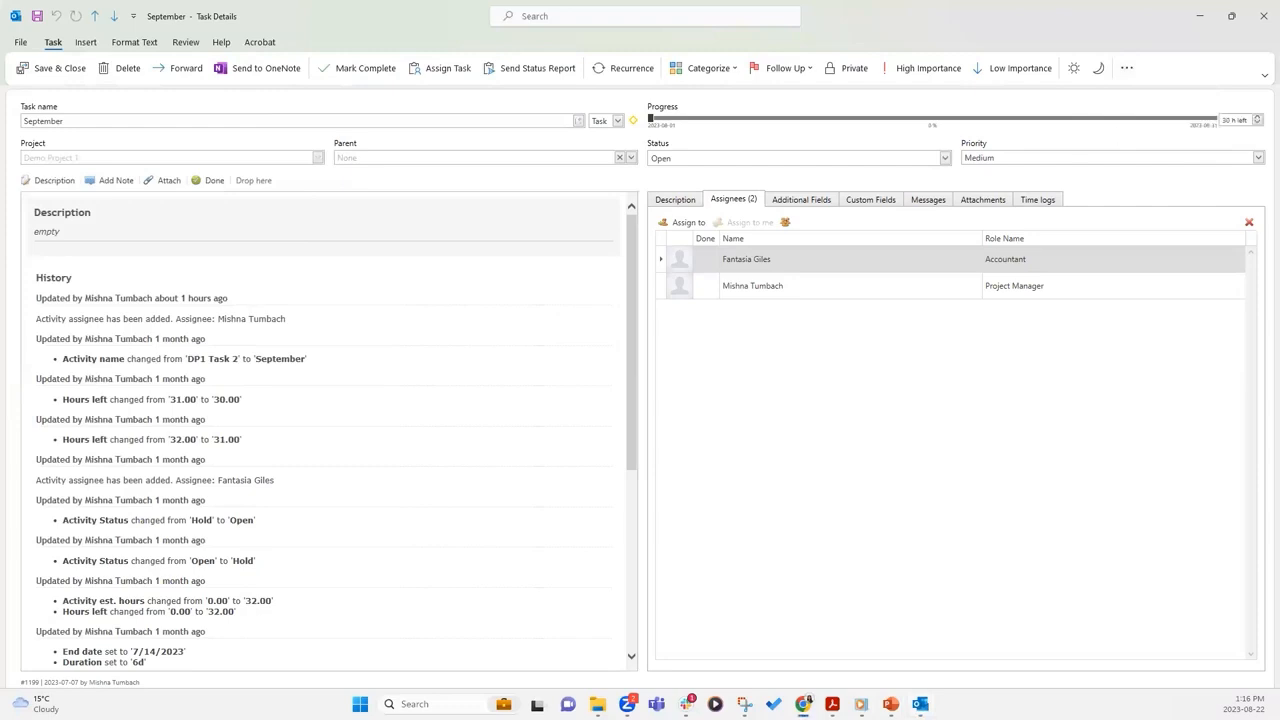
Maximise the browser to view the September activity page, then minimise it and show the task's time logs
double_click(623, 131)
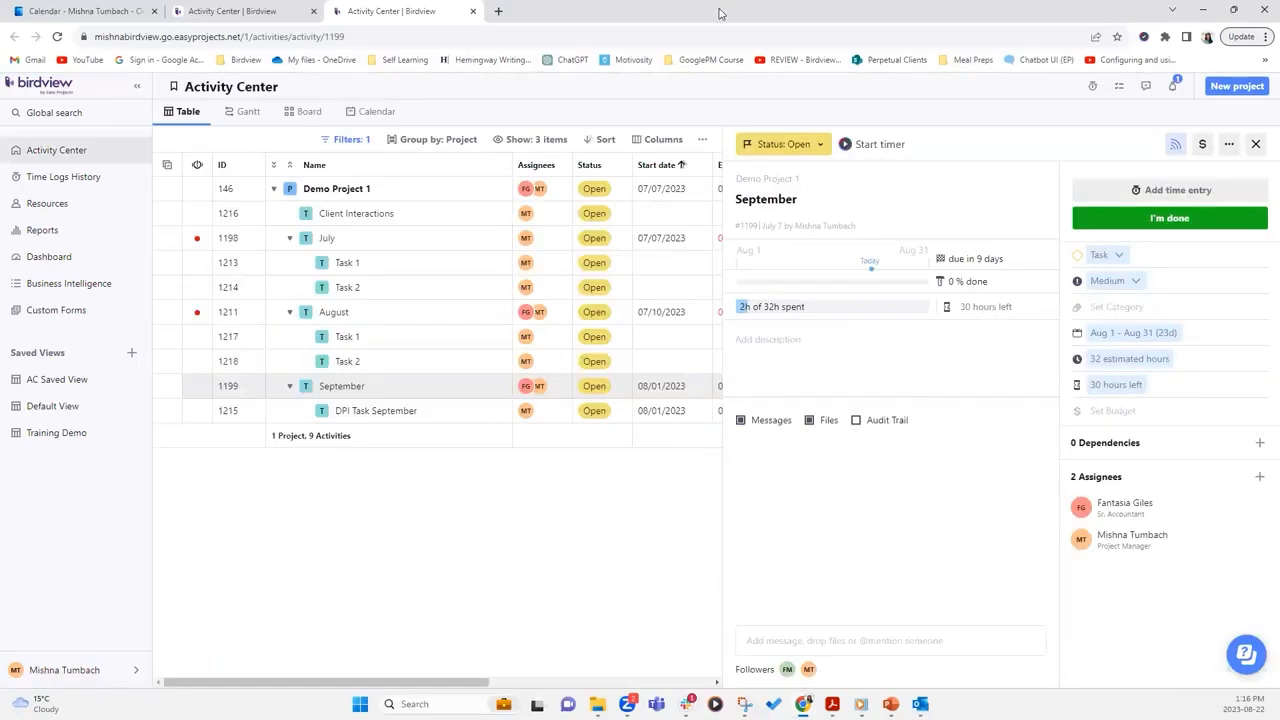
left_click_drag(737, 20, 738, 0)
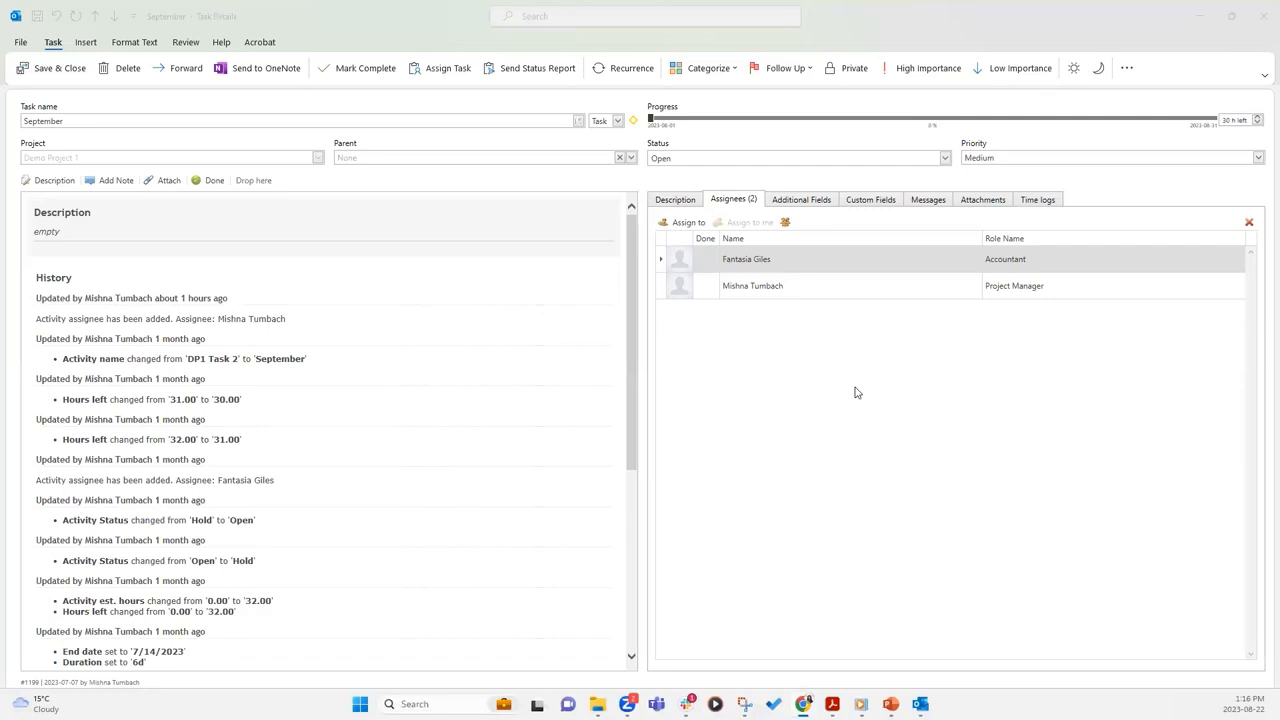
left_click(1038, 200)
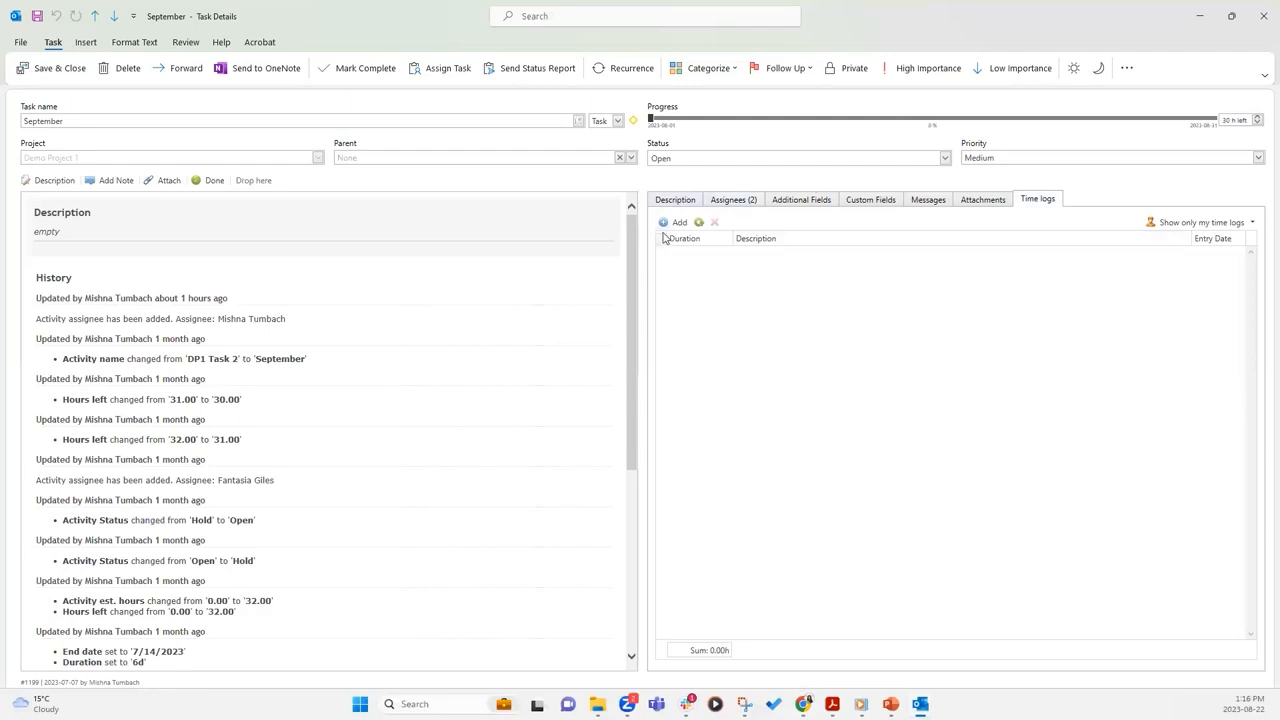
Add a 1-hour time log for Tuesday 22-08 on the September task and post it
left_click(675, 223)
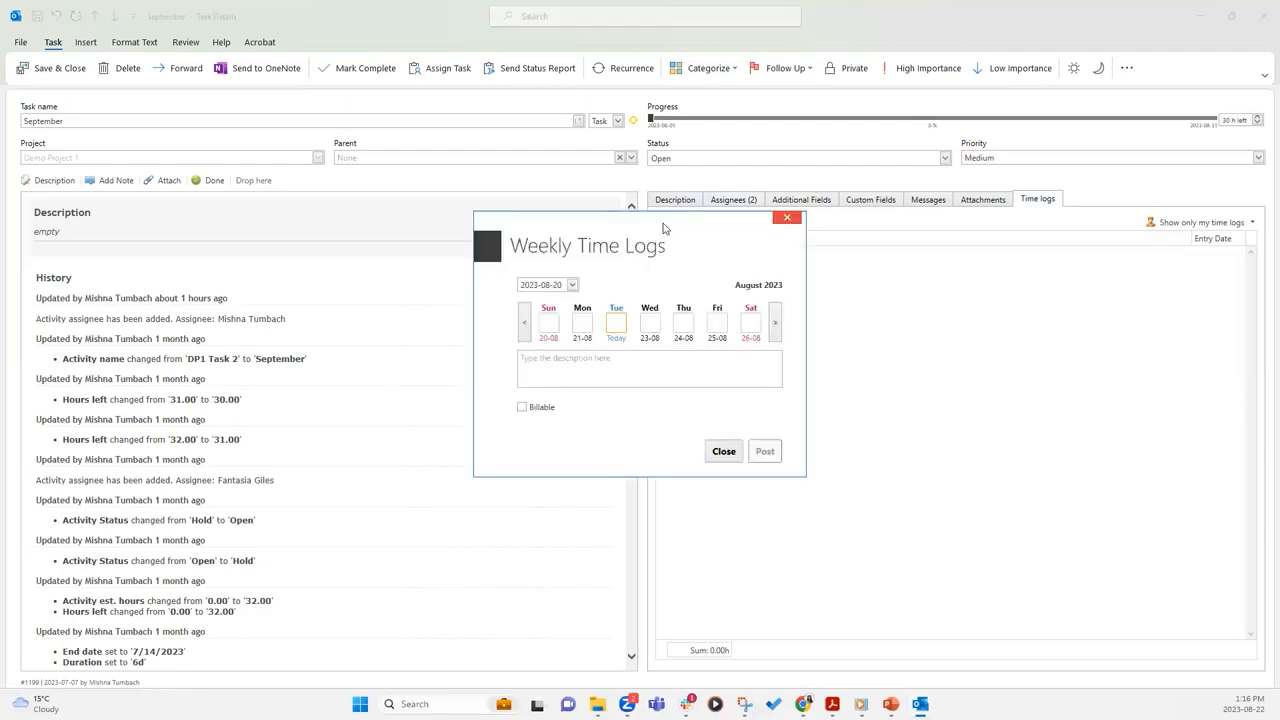
type("1")
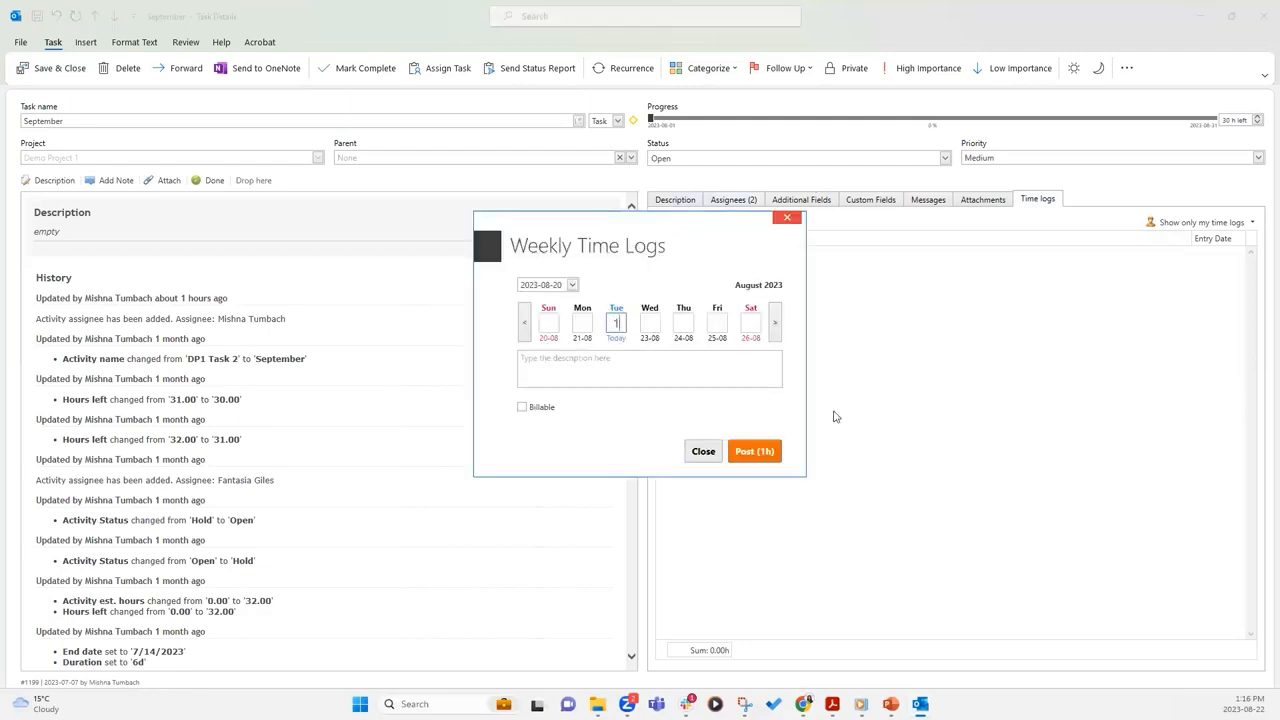
left_click(665, 368)
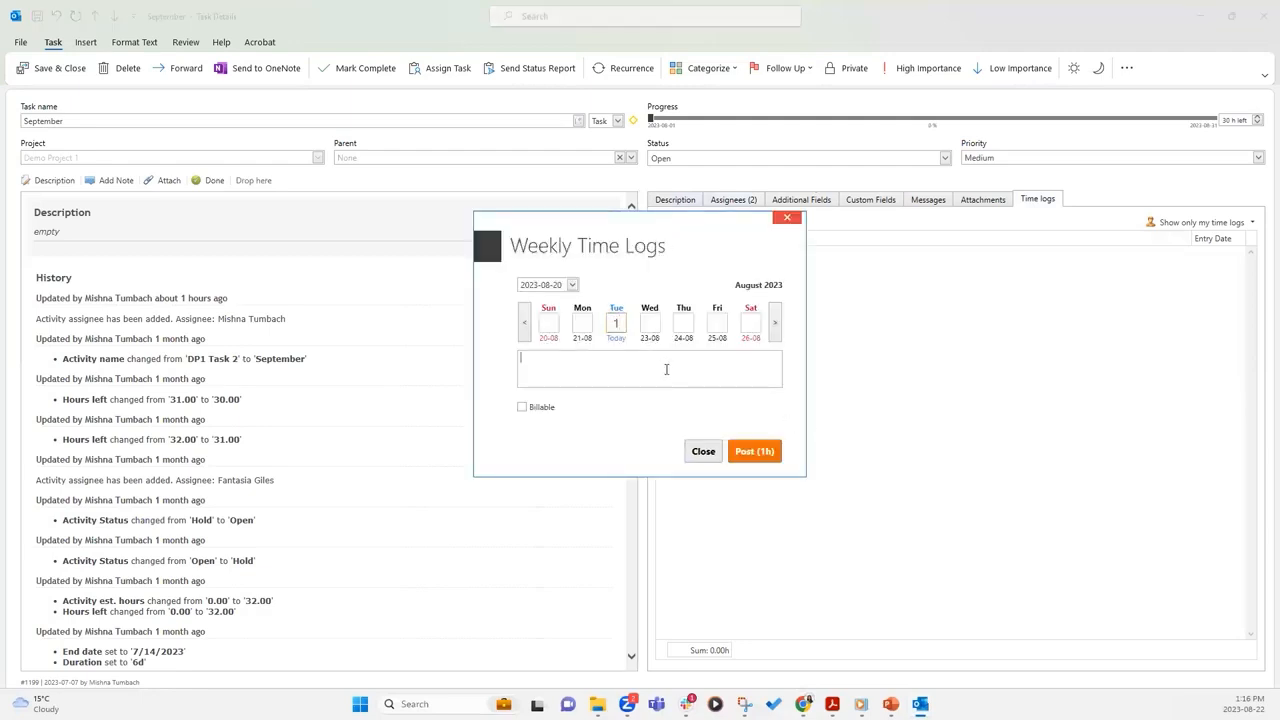
left_click(752, 453)
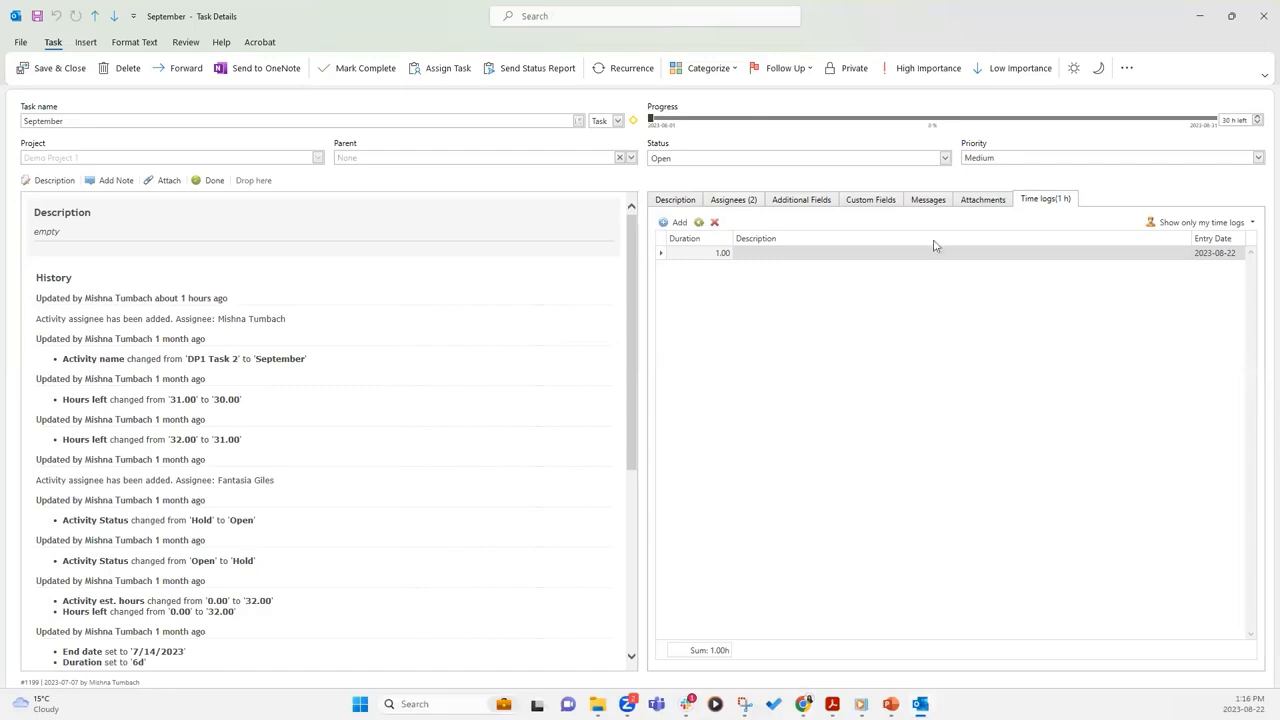
Send the message 'Testing messages' on the September task's Messages tab
left_click(918, 201)
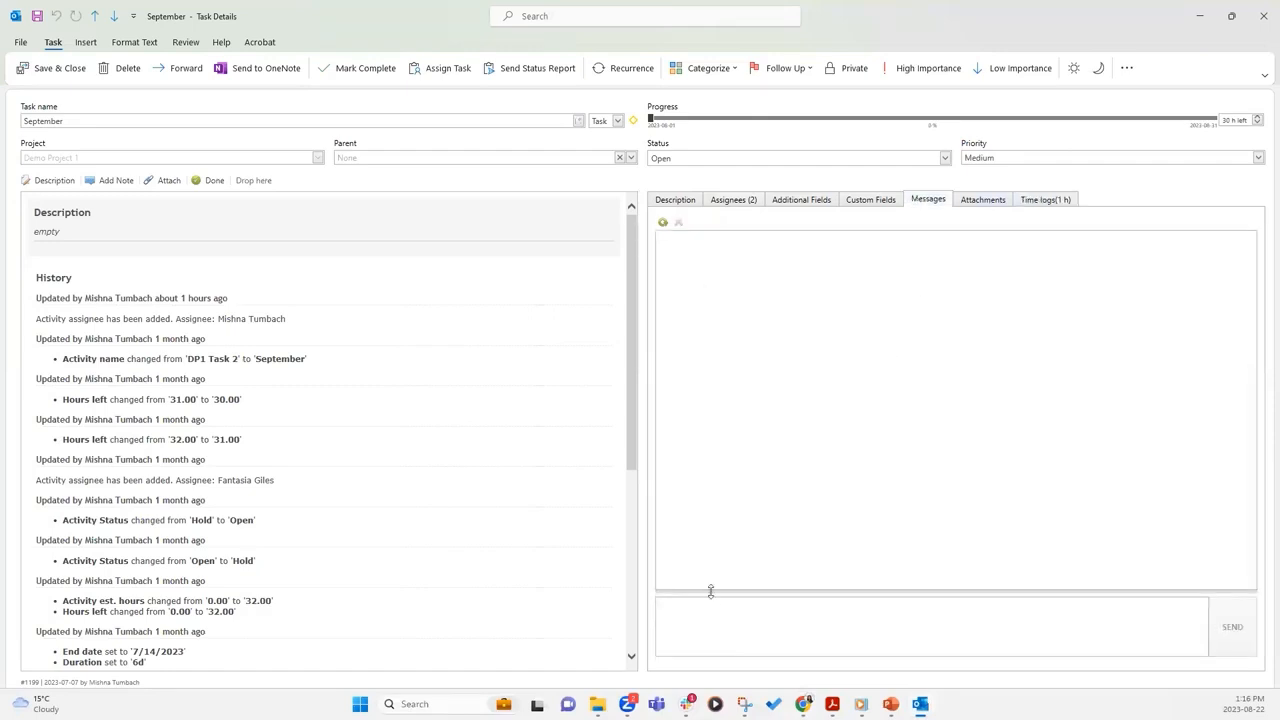
type("Testing messages")
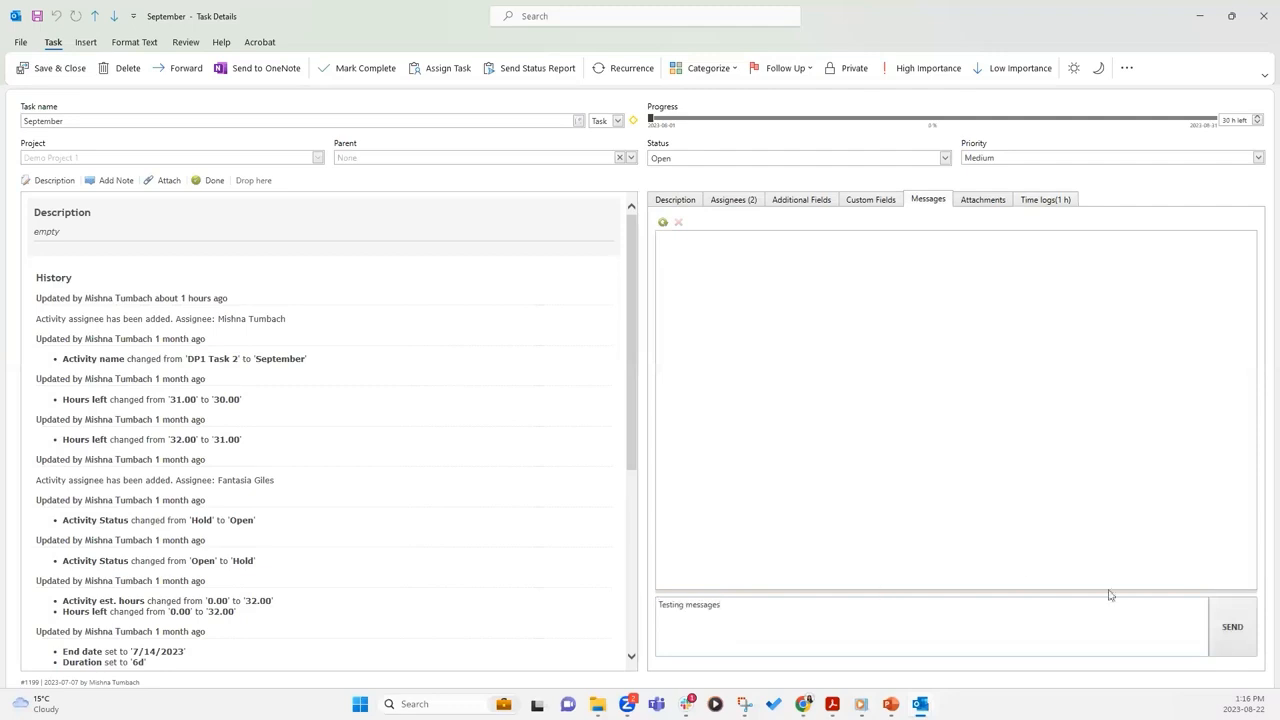
left_click(1240, 632)
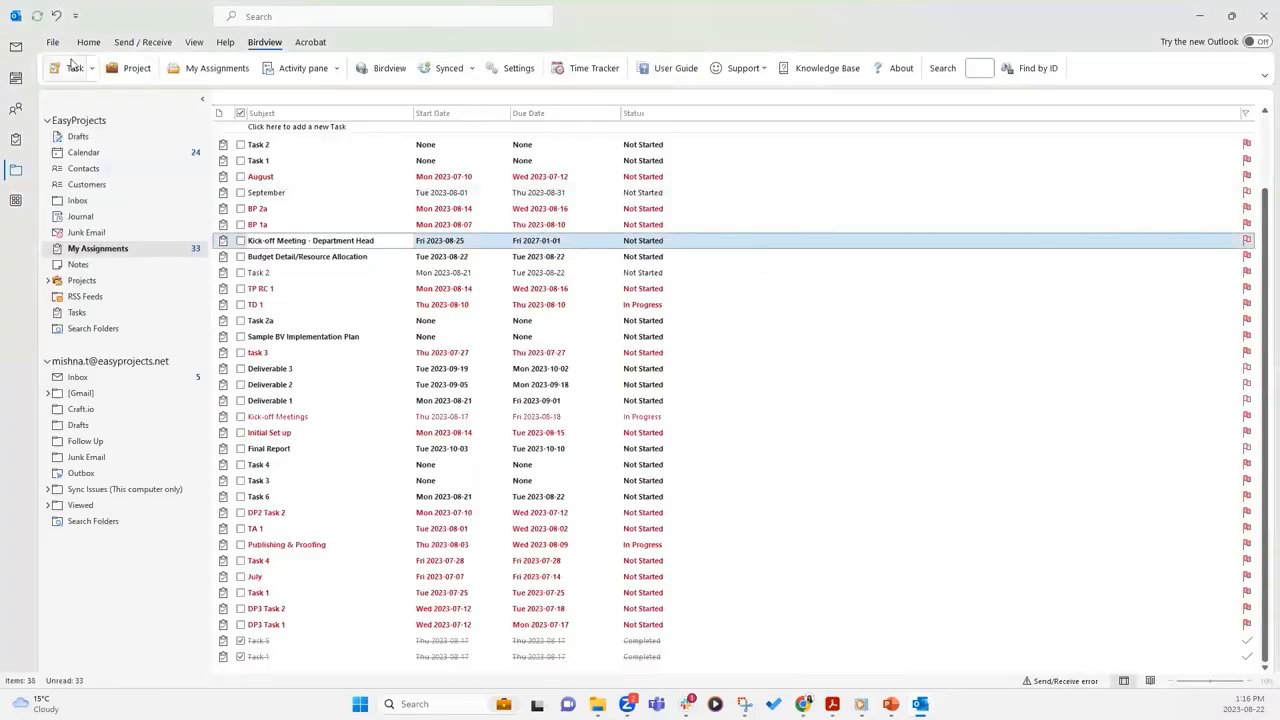
Go to Mail, dismiss the error, and show only unread emails in both account Inboxes
left_click(15, 46)
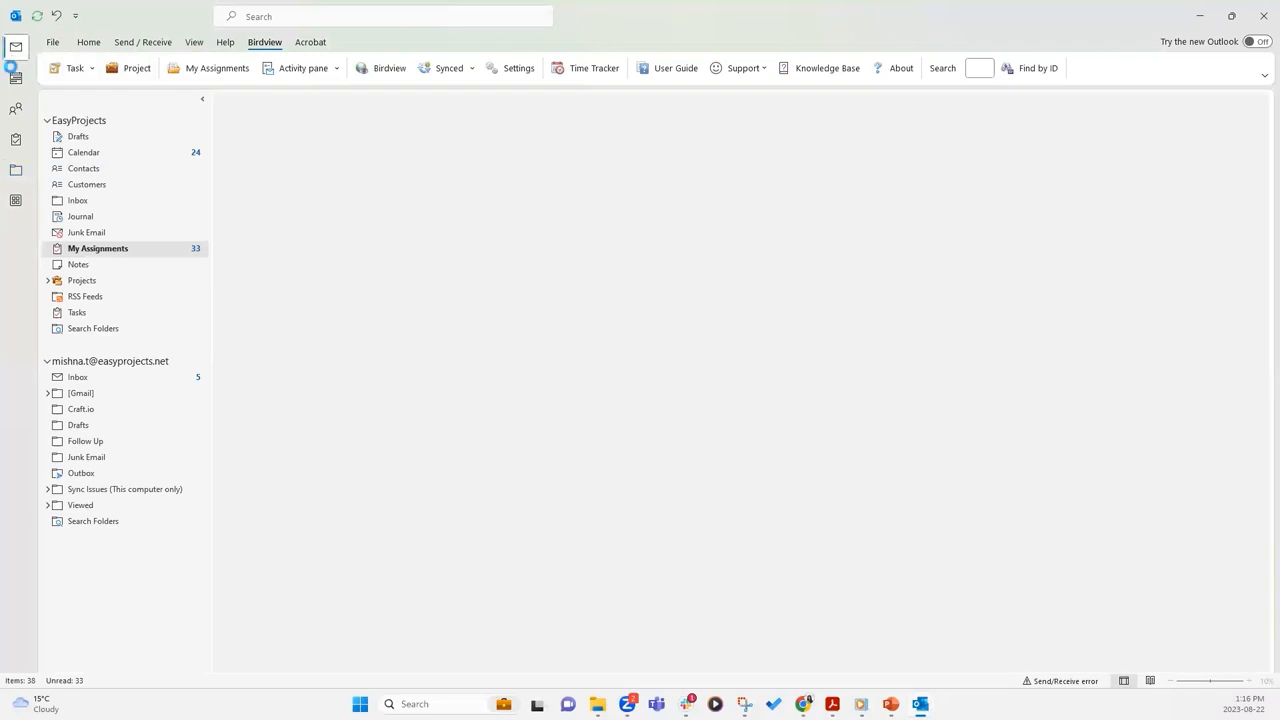
left_click(645, 389)
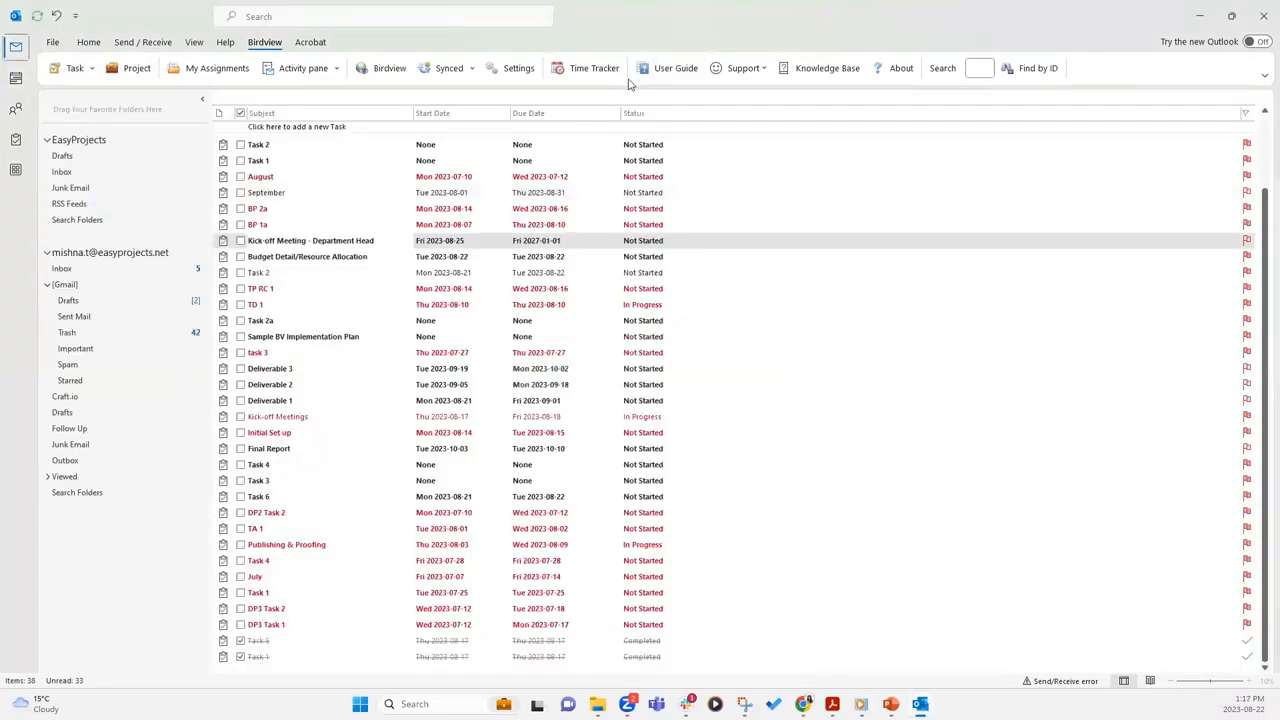
left_click(82, 176)
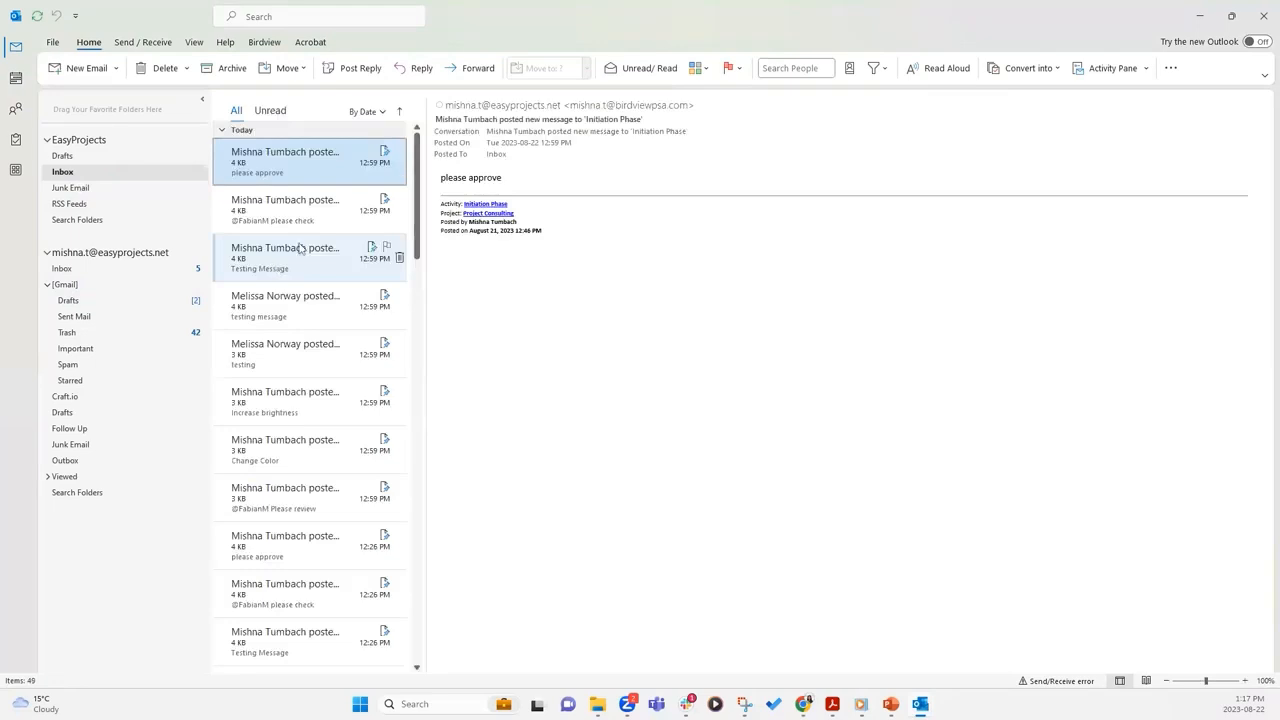
left_click(272, 116)
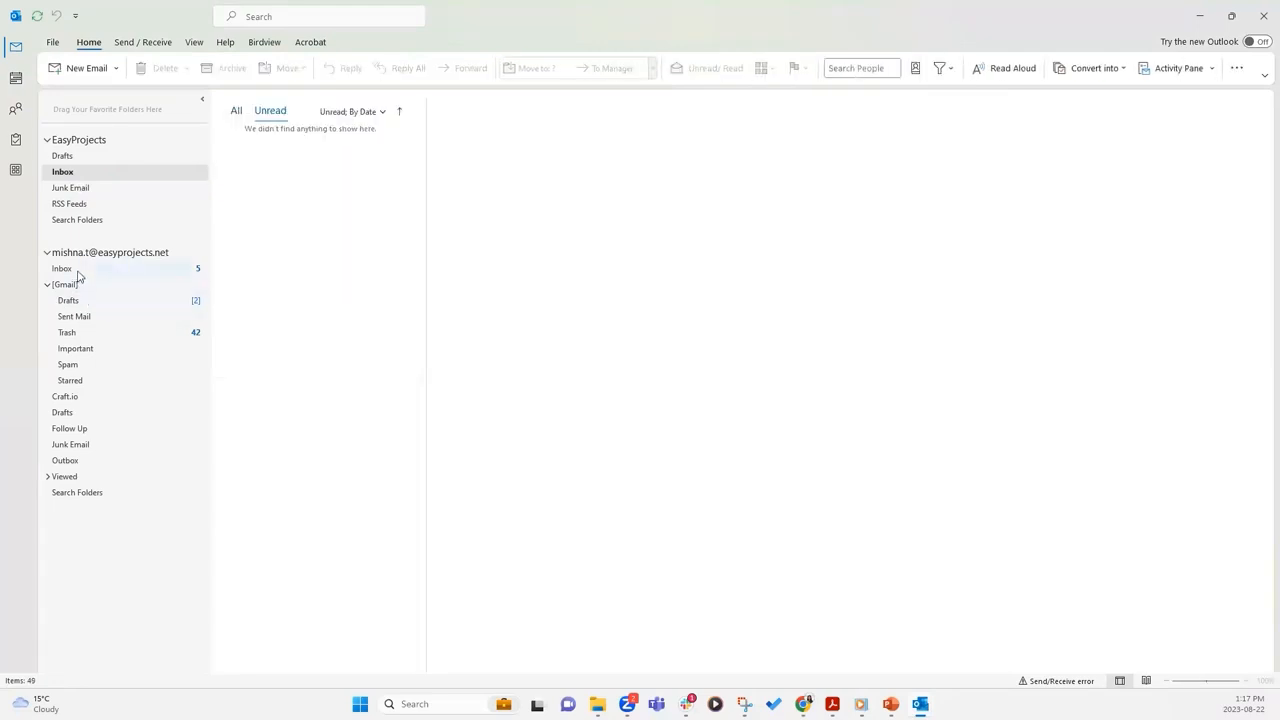
left_click(78, 272)
left_click(272, 111)
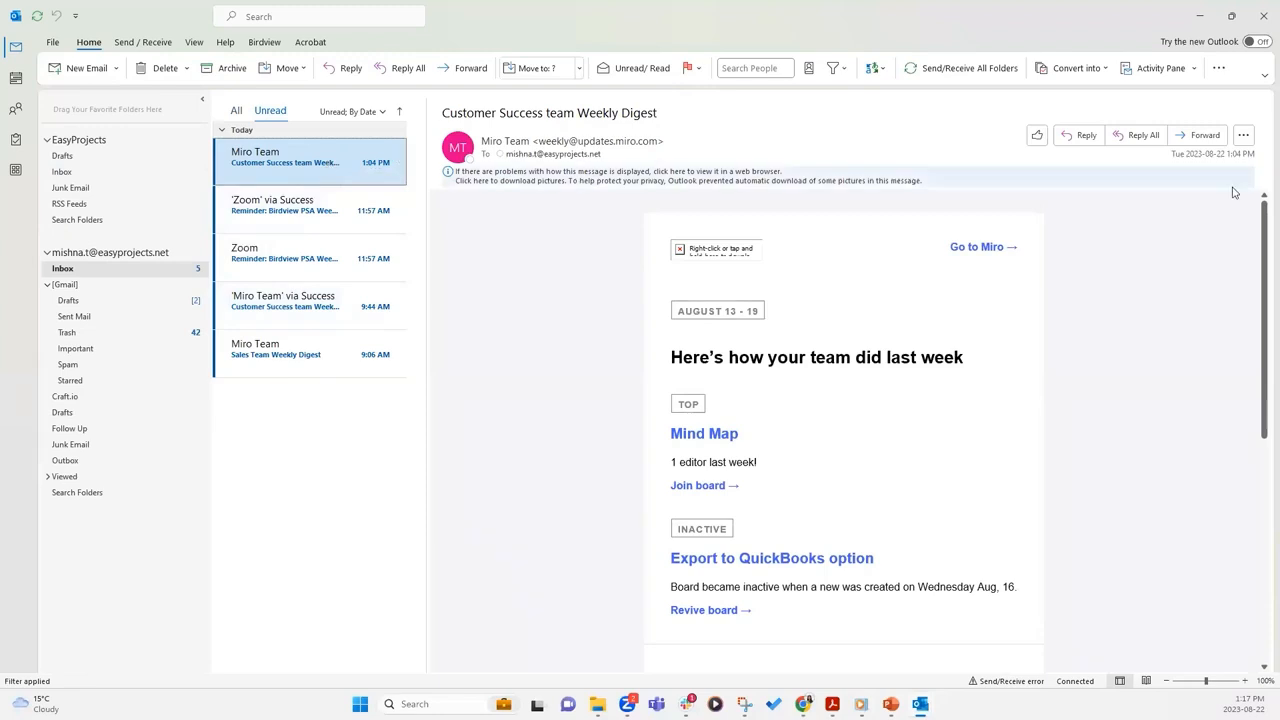
Download the blocked pictures in the Miro Team weekly digest email
left_click(678, 184)
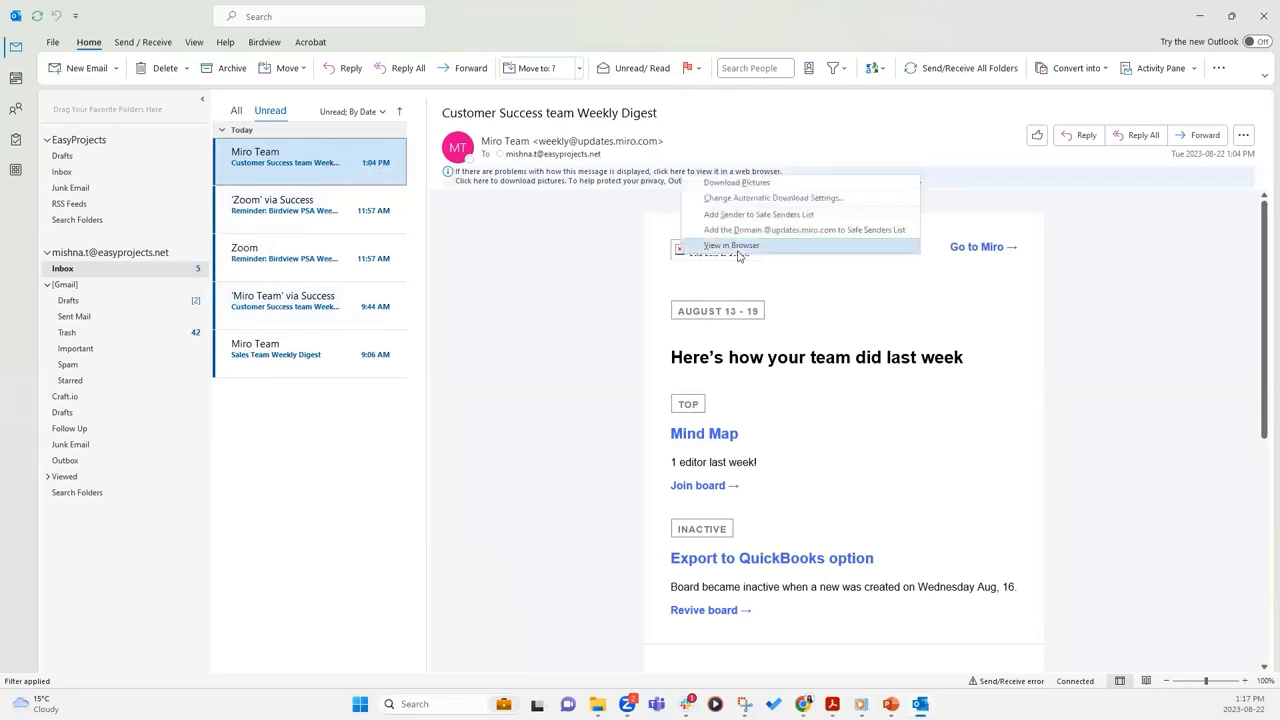
left_click(736, 183)
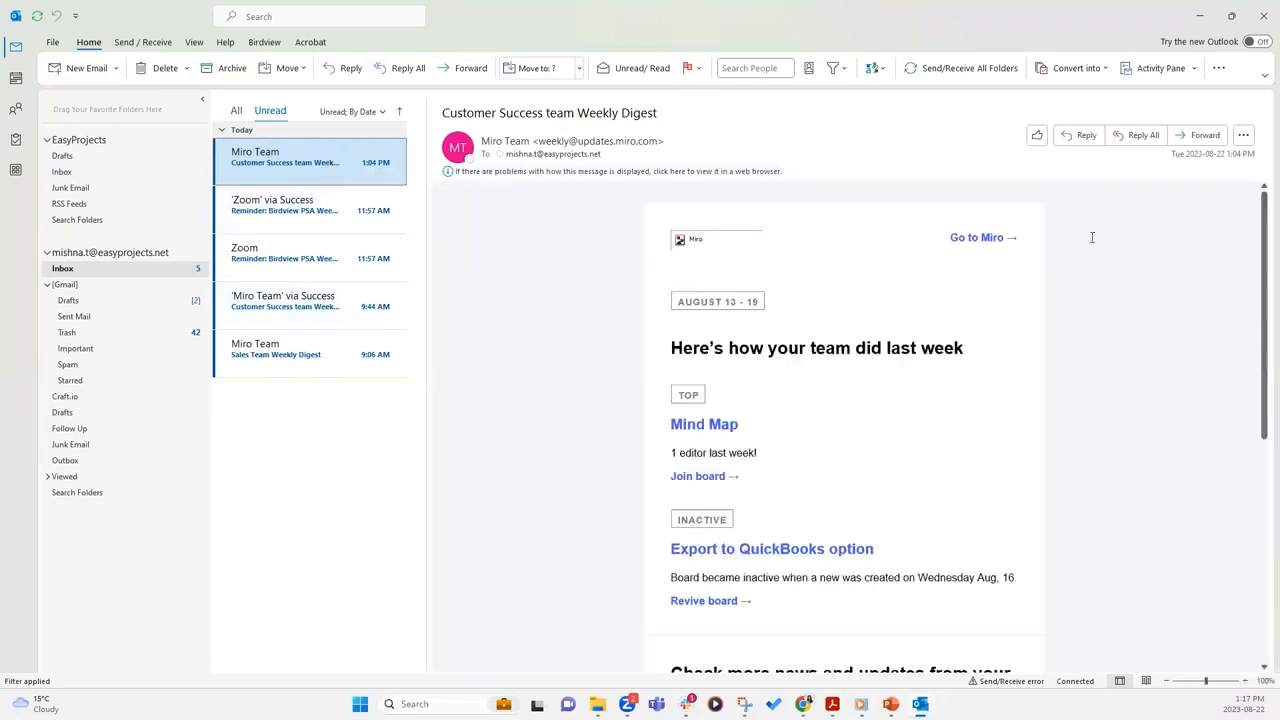
left_click(1243, 135)
left_click(369, 195)
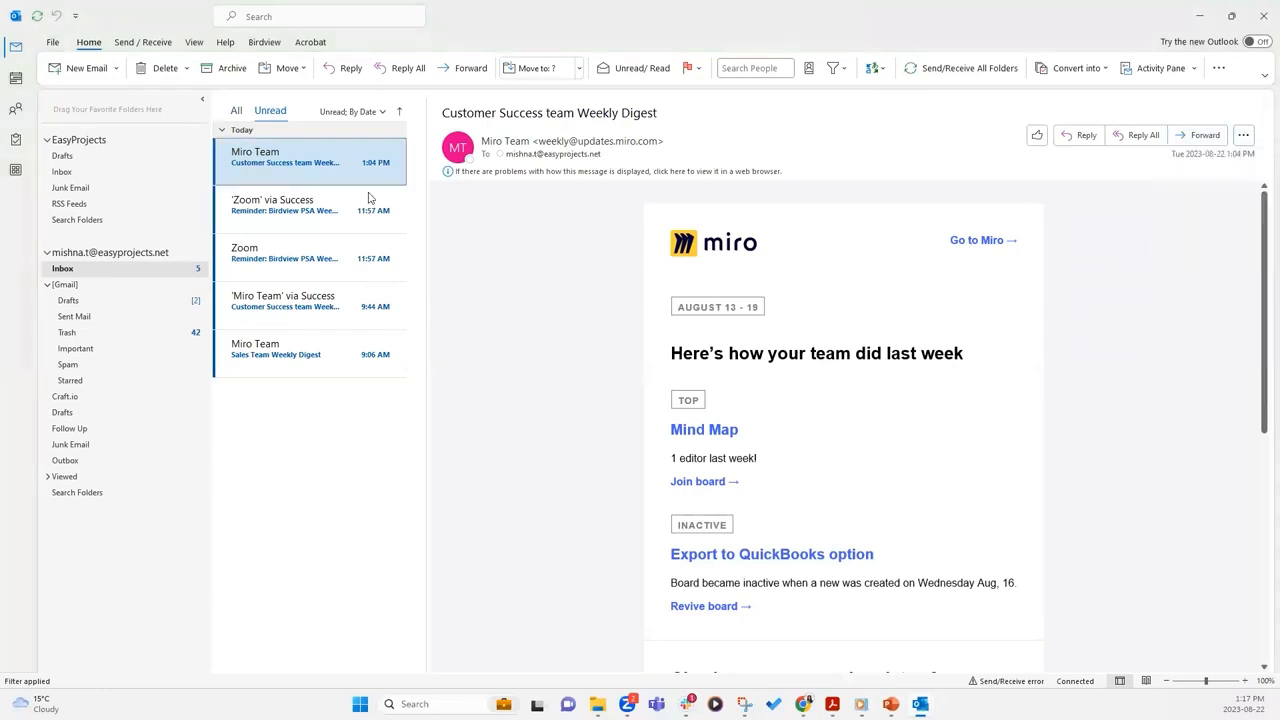
Convert the Miro Team digest email into a Birdview request via Convert into BV > Request
right_click(350, 161)
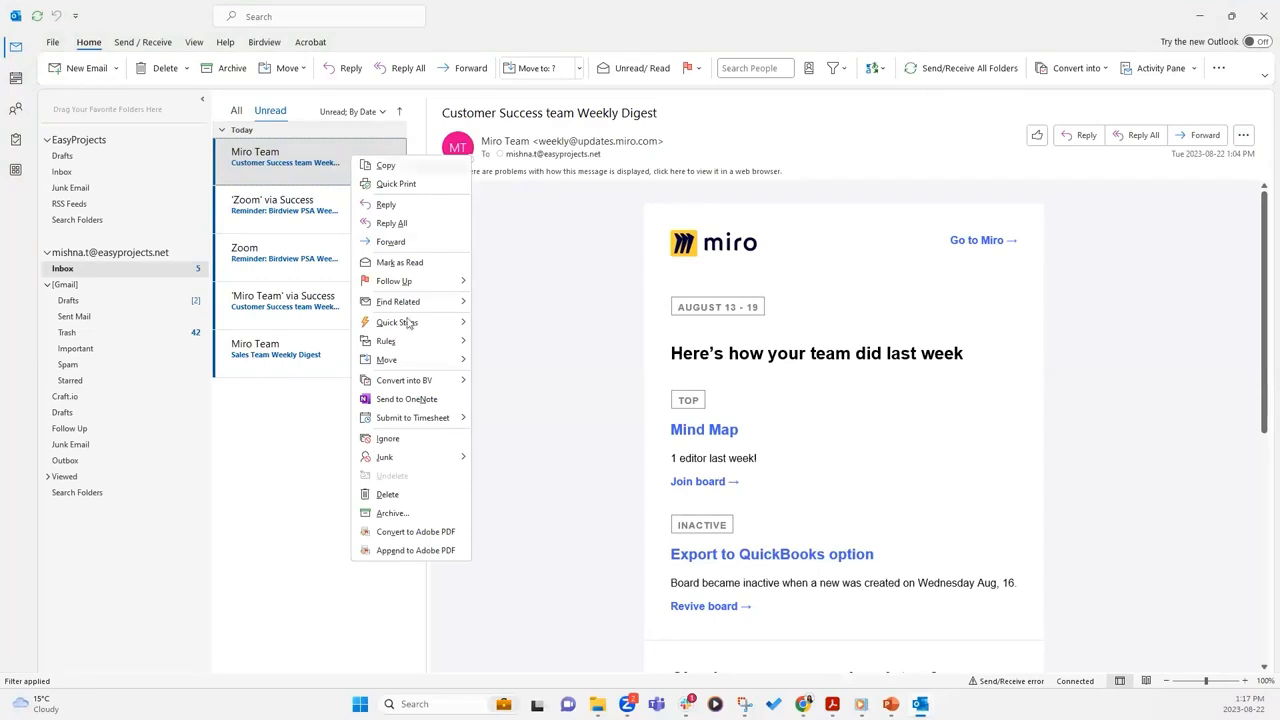
mouse_move(400, 386)
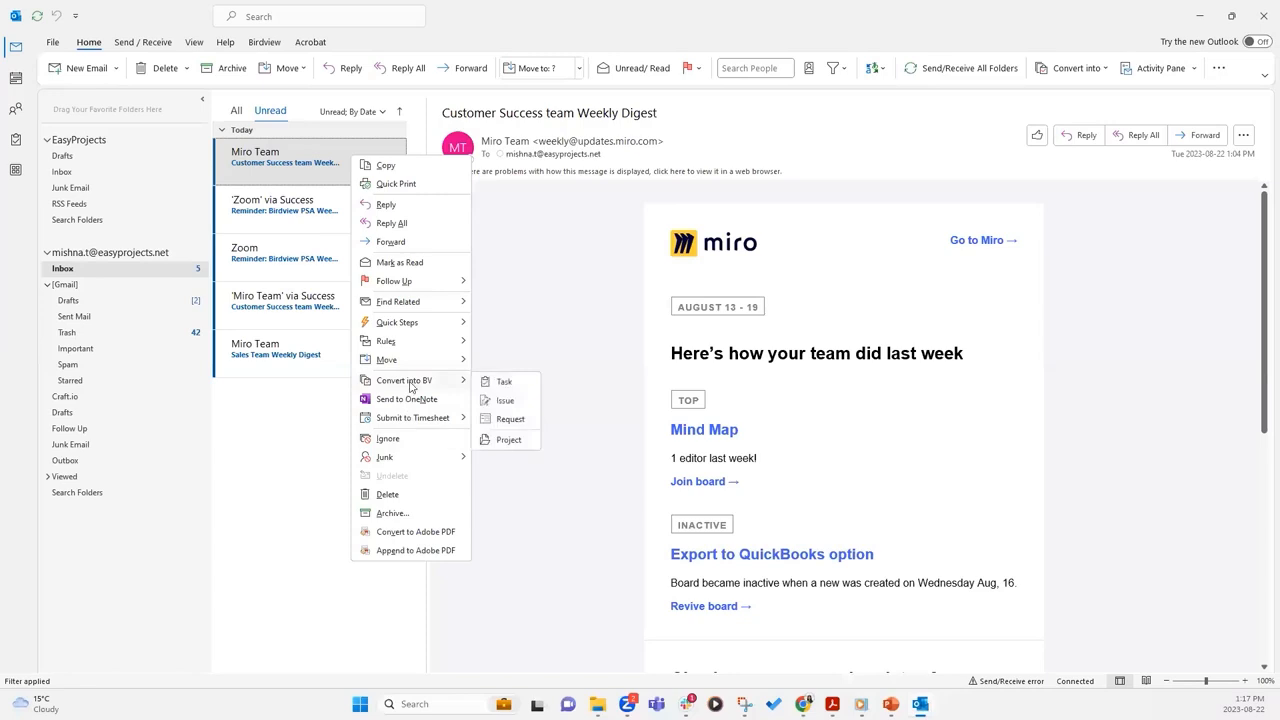
left_click(509, 420)
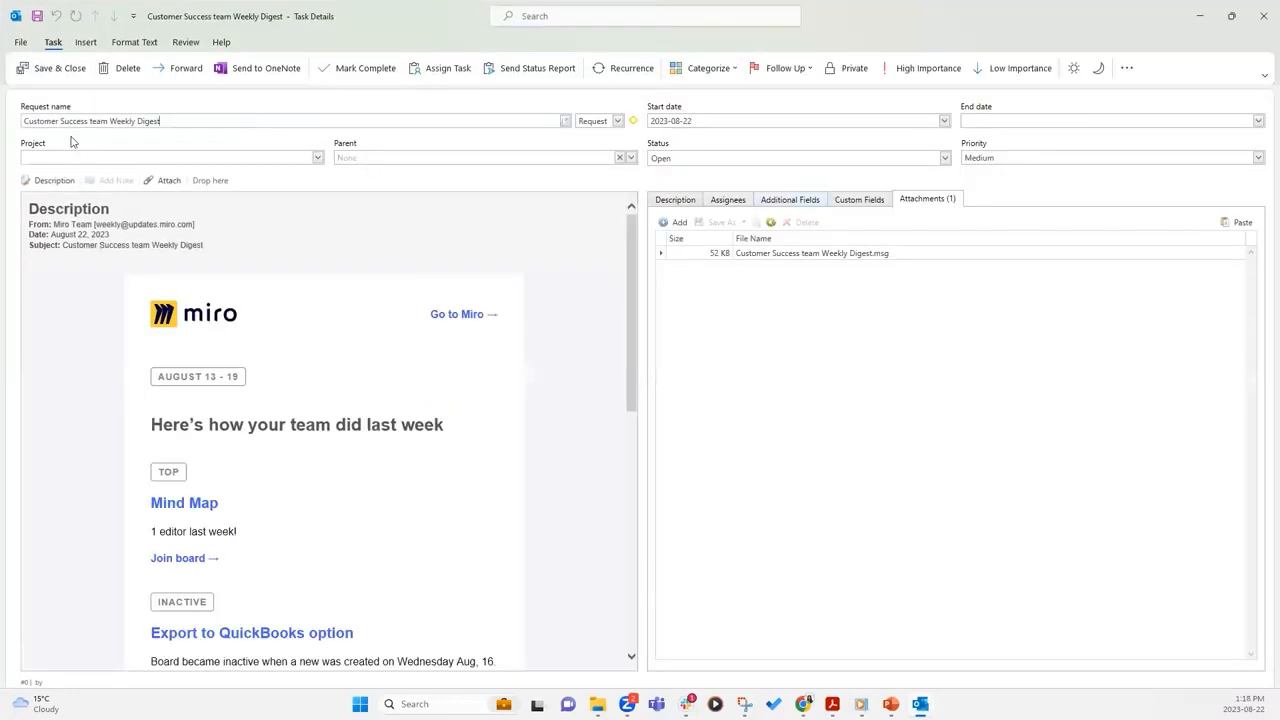
Assign the request to Test Project - Outlook and rename it 'Message Conversion'
left_click(66, 160)
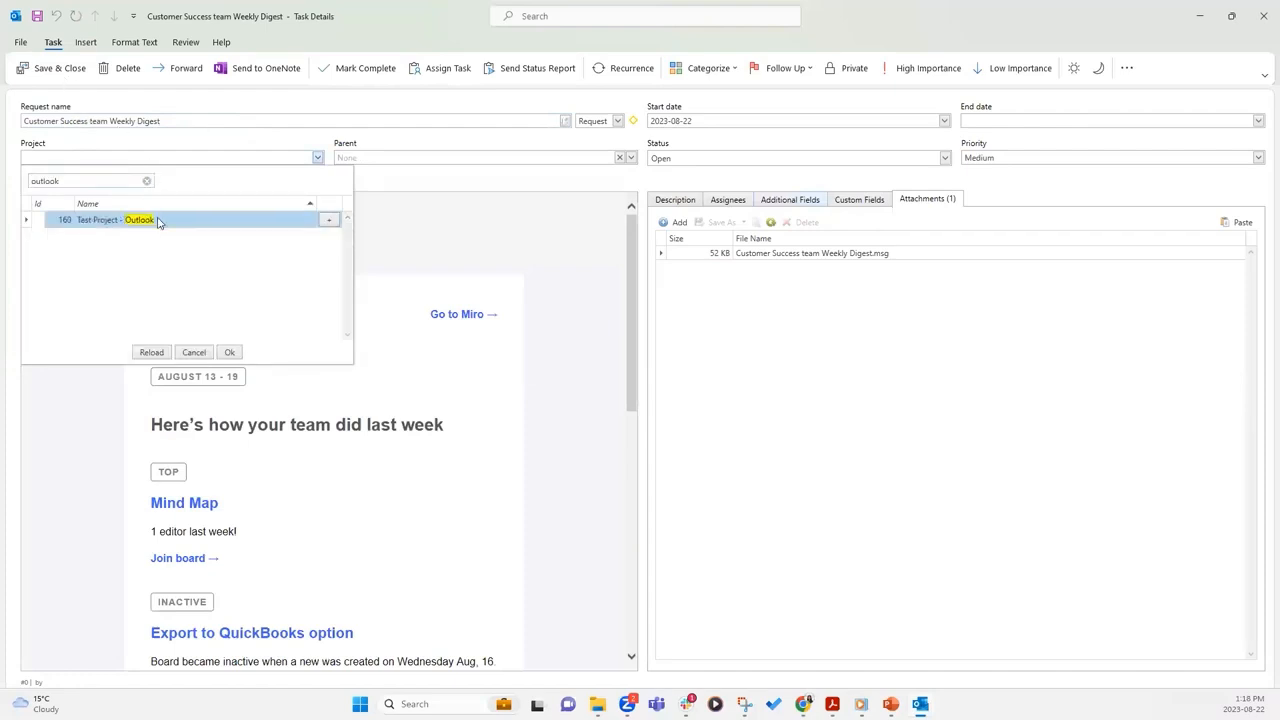
double_click(157, 221)
left_click_drag(160, 121, 24, 121)
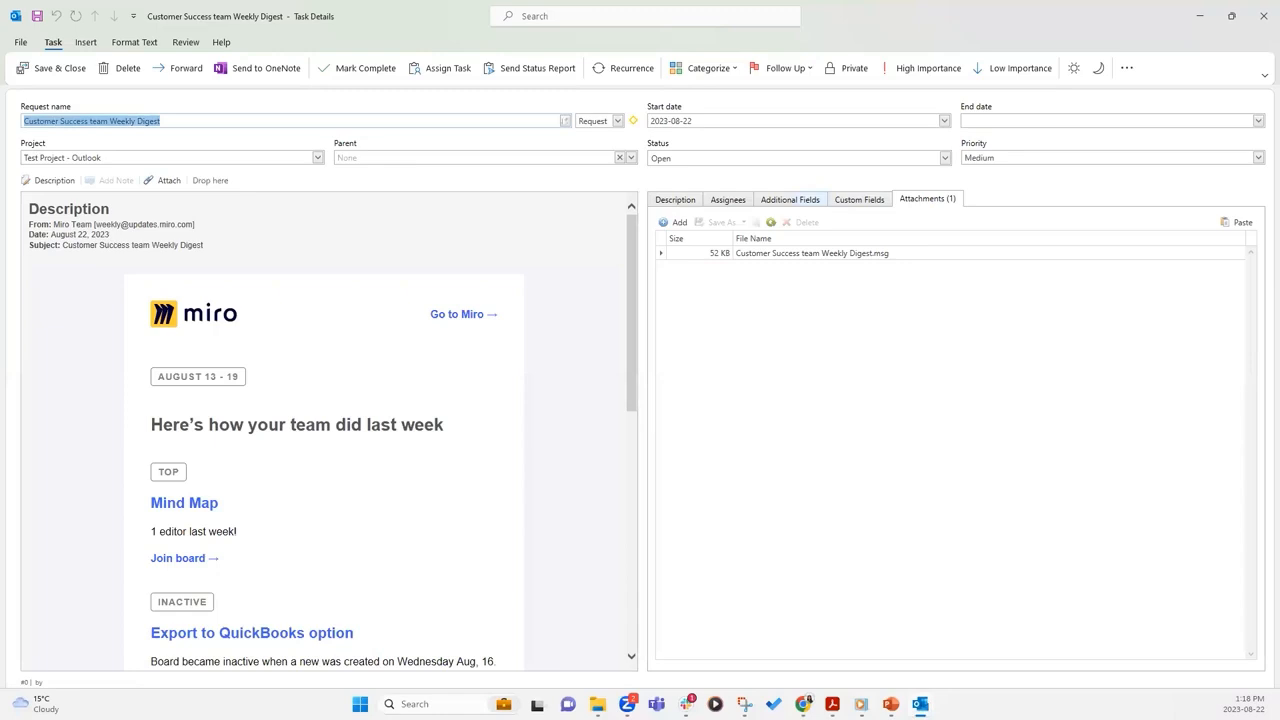
type("Messages")
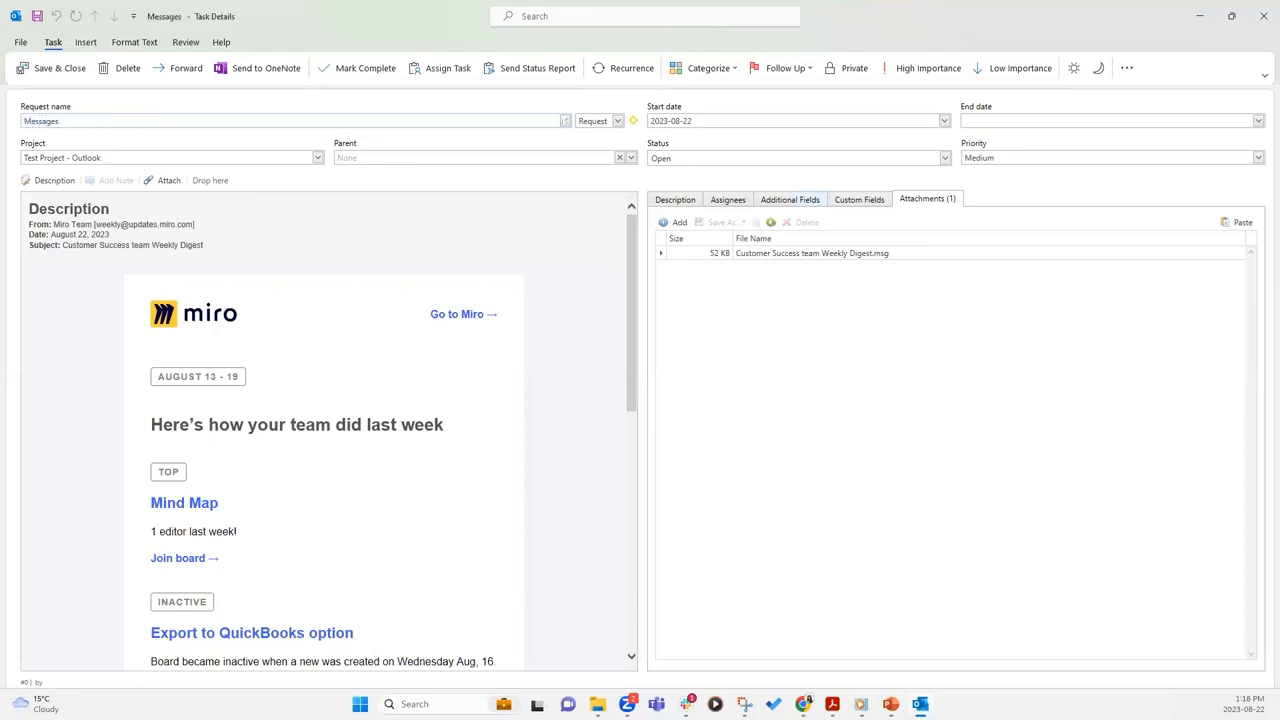
key("BackSpace")
type("Conversion")
Set the request's end date to August 23, 2023 and save and close it
left_click(925, 353)
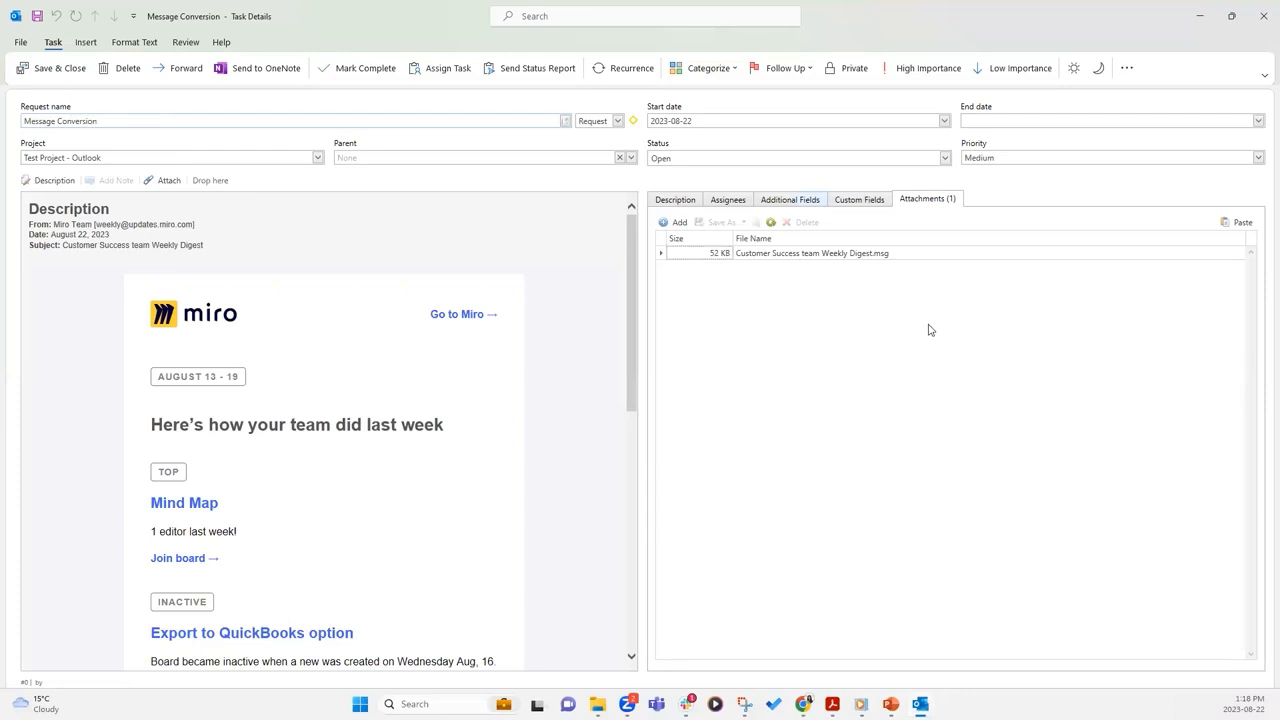
left_click(729, 198)
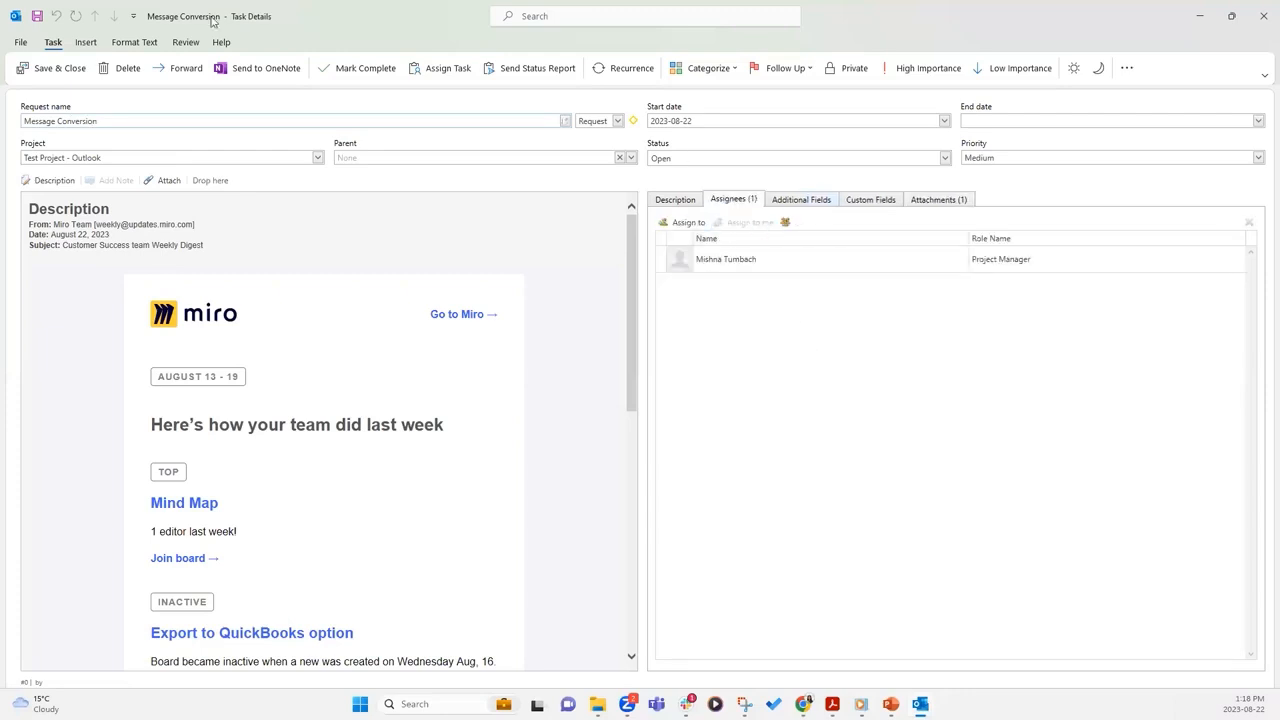
left_click(1031, 122)
left_click(1258, 121)
left_click(1055, 222)
left_click(52, 80)
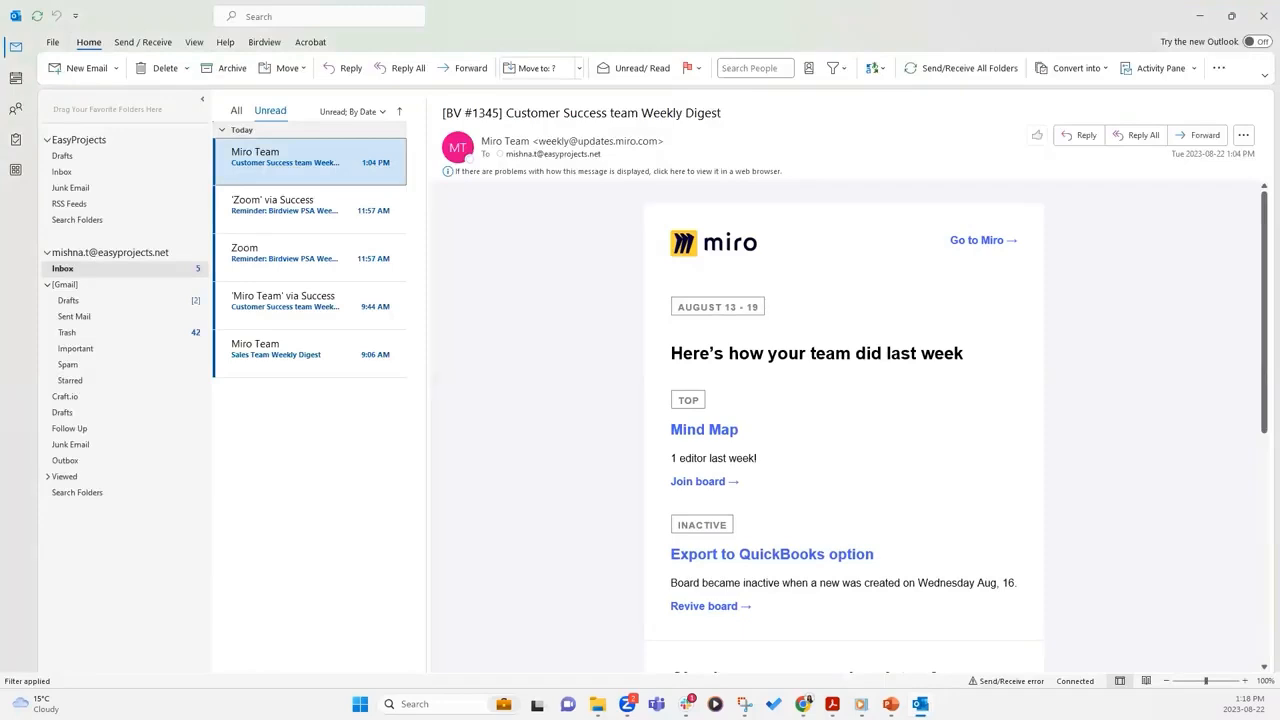
Switch to the Birdview browser, maximise it, and close the September task's details
key("alt+Tab")
left_click(1002, 159)
left_click(1256, 144)
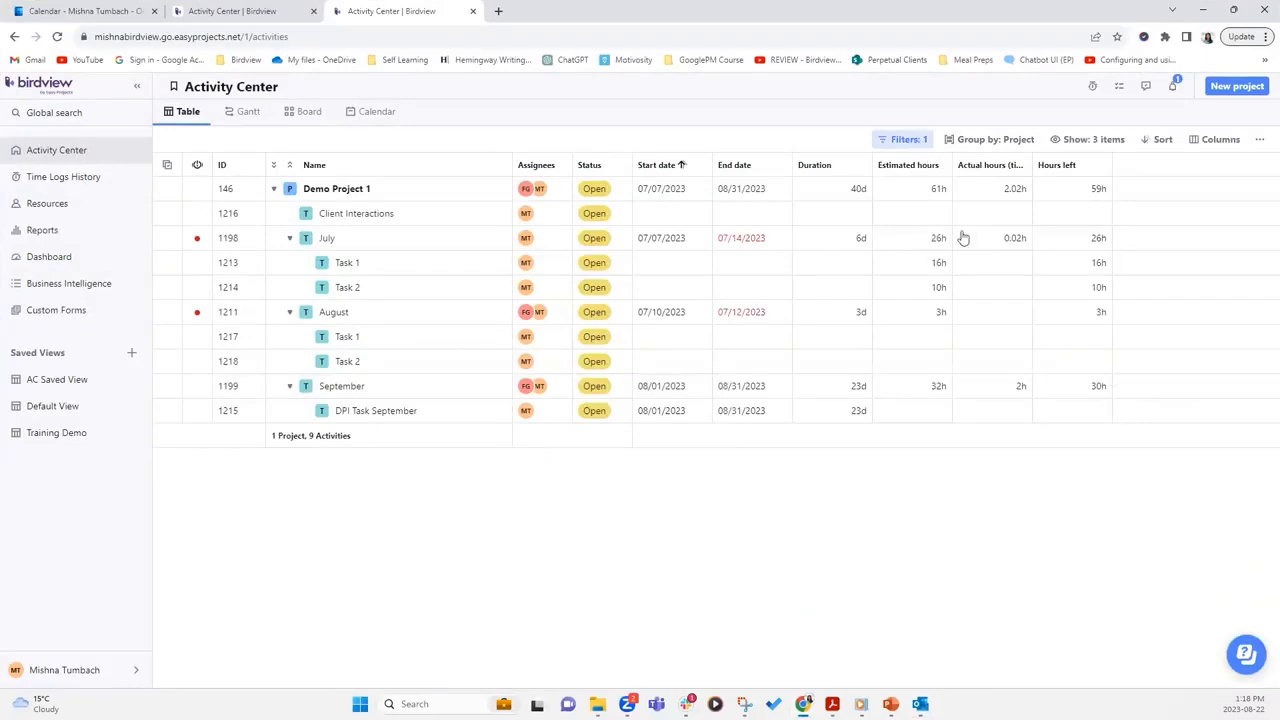
Filter the Activity Center to Test Project - Outlook, excluding Demo Project 1
left_click(905, 143)
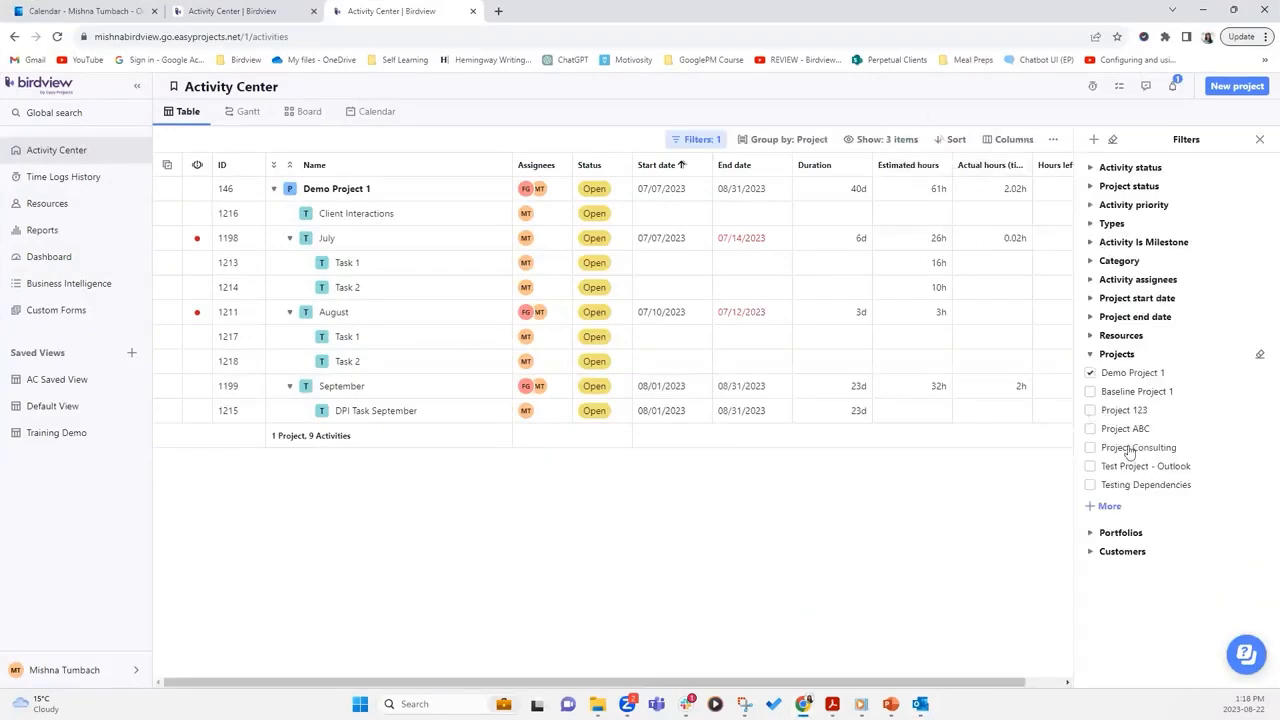
left_click(1090, 466)
left_click(1090, 373)
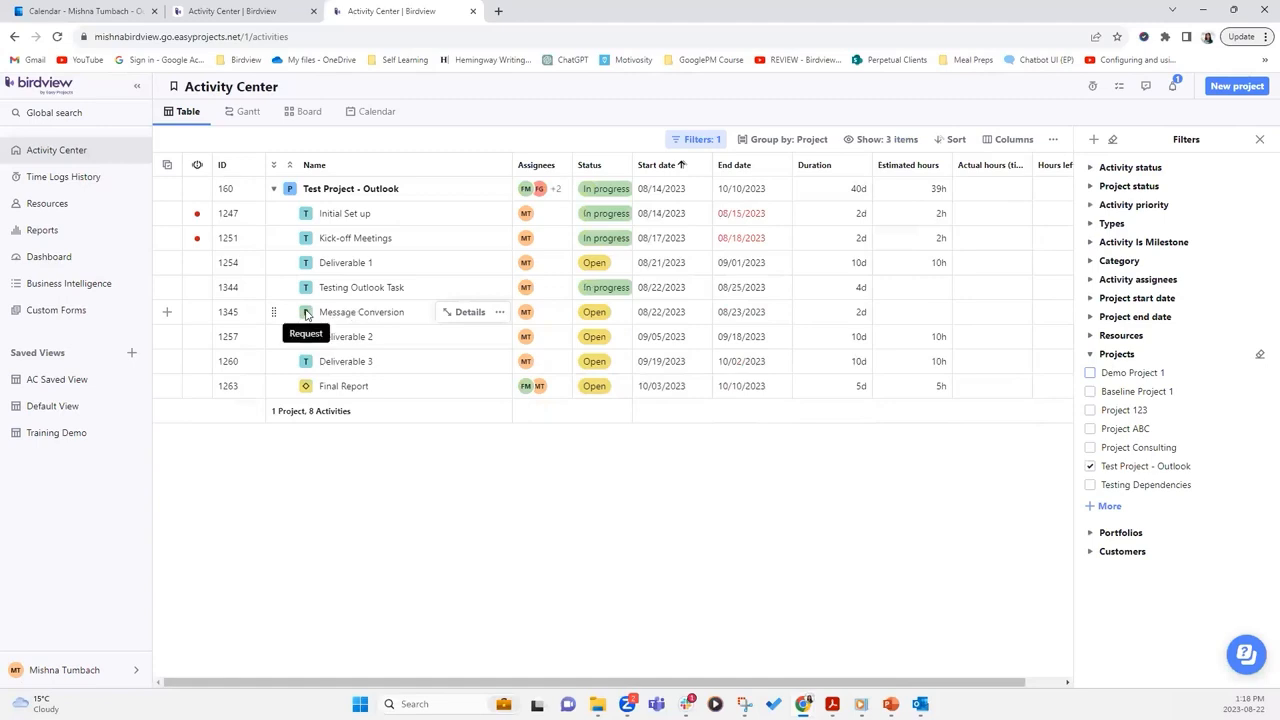
Open the Message Conversion request's details and follow the Go to Miro link in its email description
left_click(466, 313)
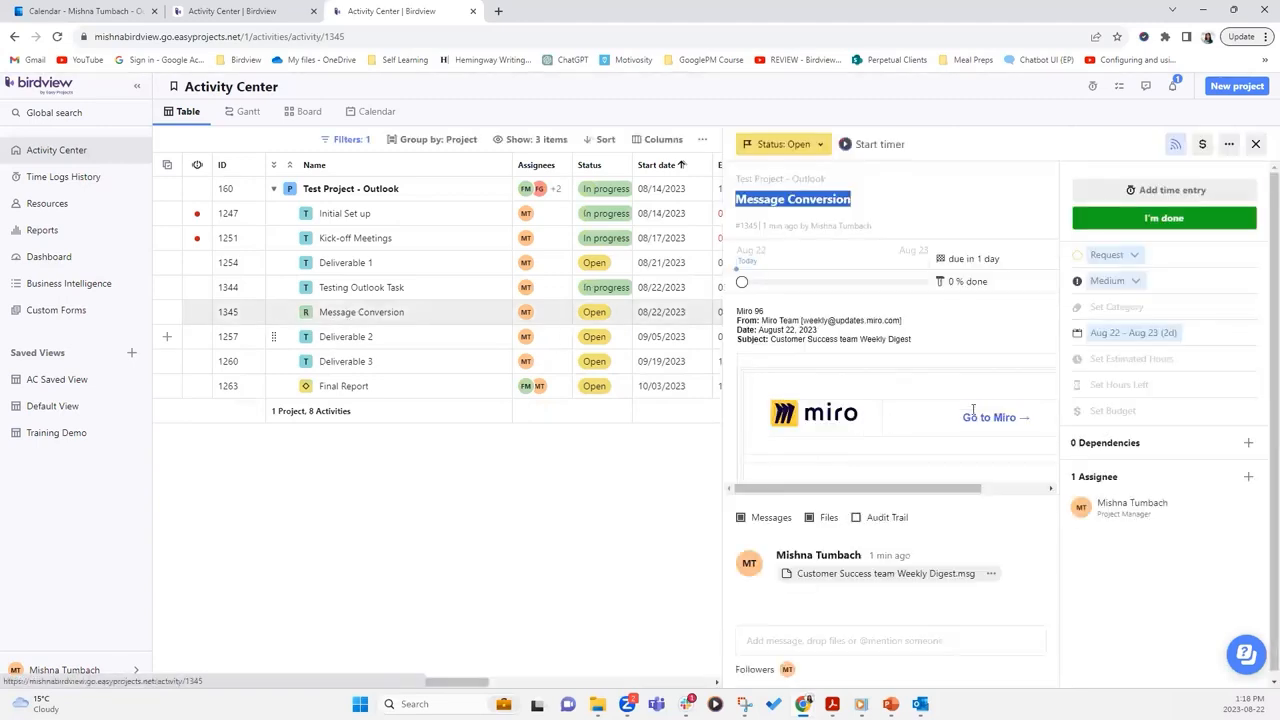
scroll(1002, 385, "down", 1)
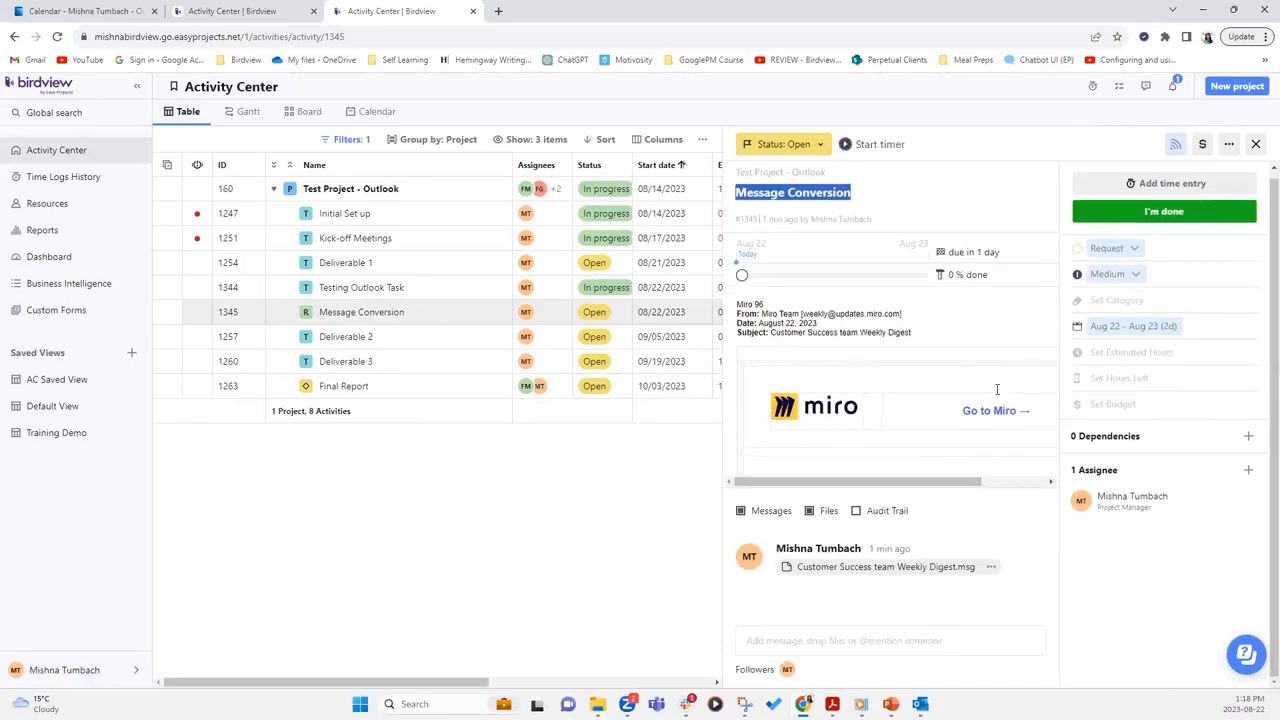
left_click_drag(887, 484, 945, 365)
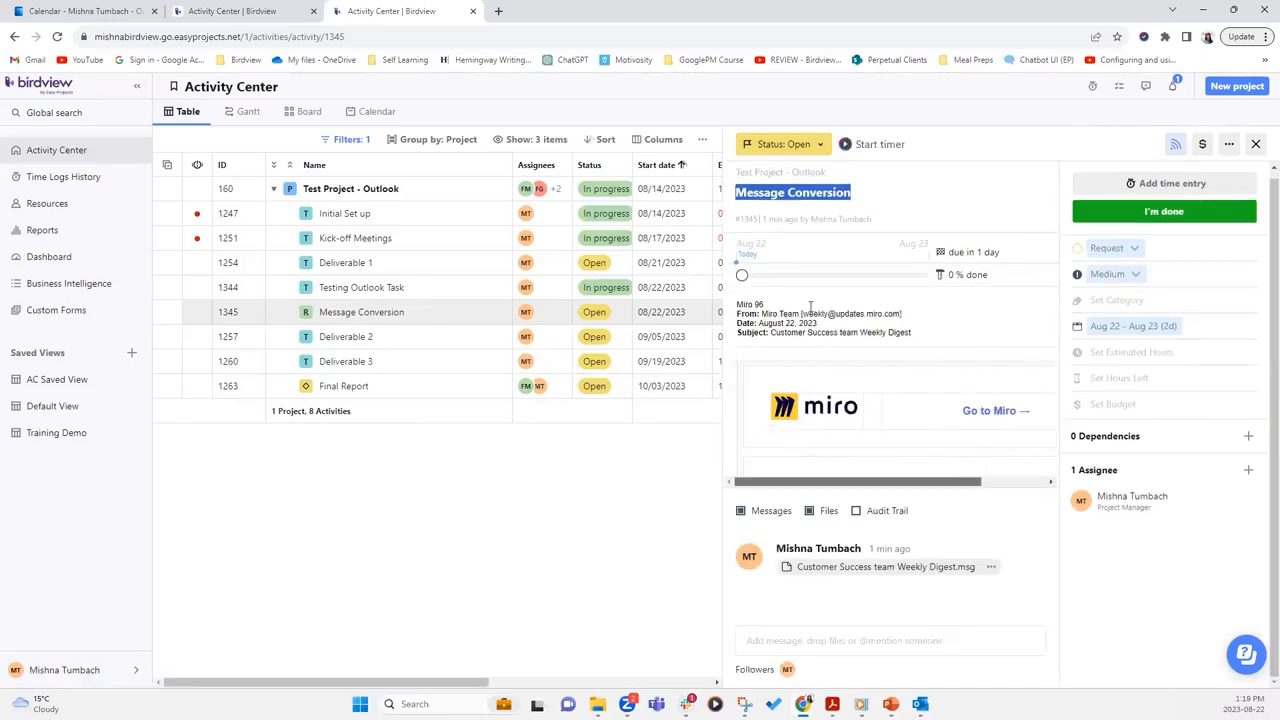
left_click_drag(812, 308, 821, 446)
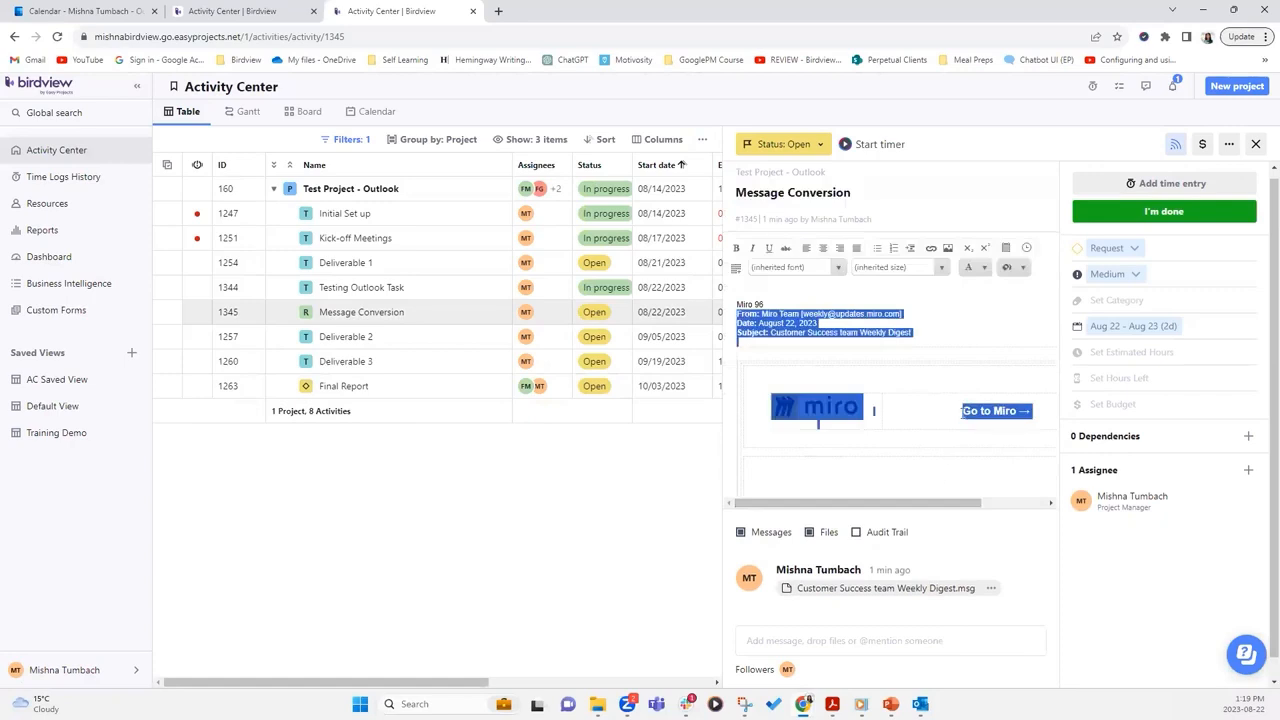
left_click(971, 300)
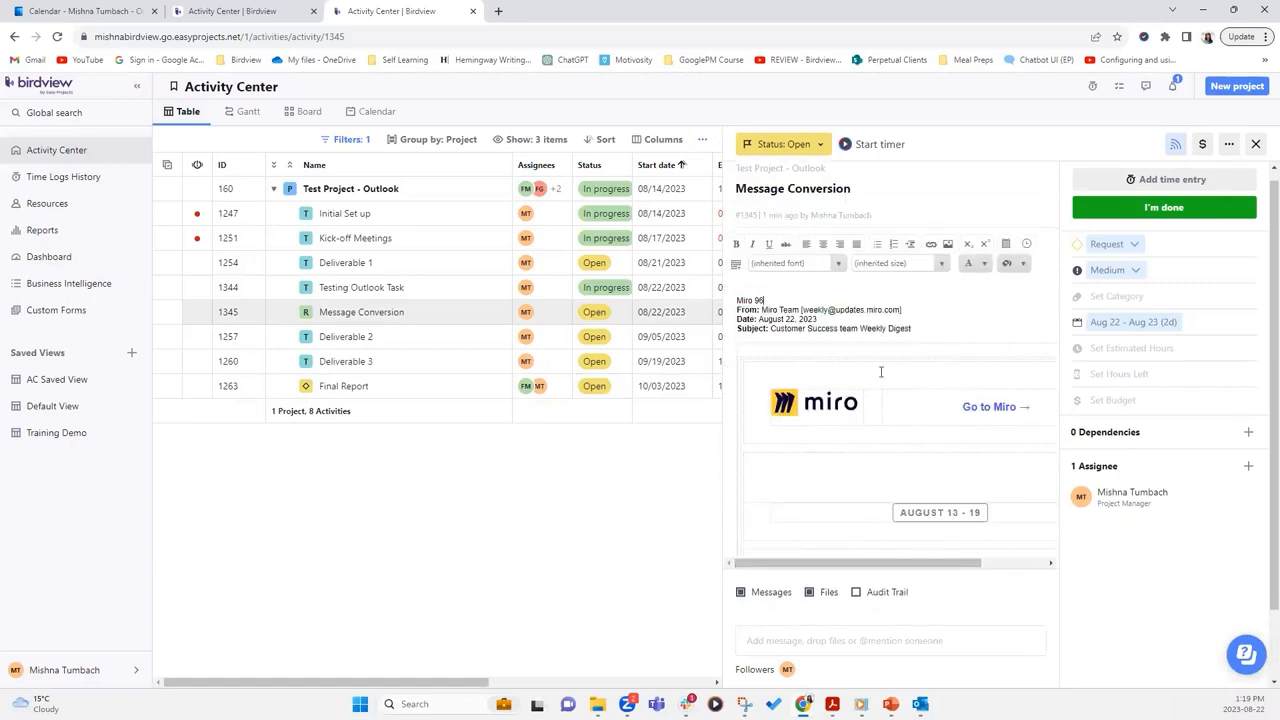
scroll(922, 324, "down", 1)
left_click_drag(841, 394, 846, 519)
scroll(826, 411, "up", 1)
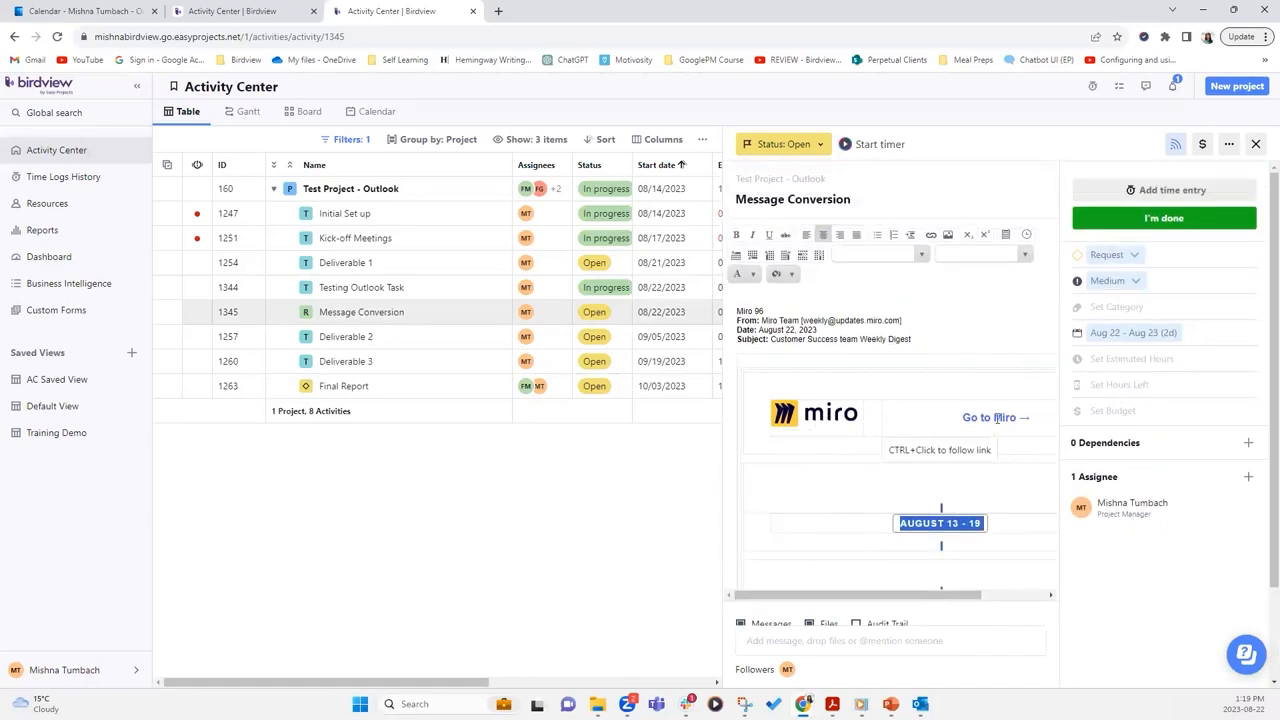
left_click(997, 418, "ctrl")
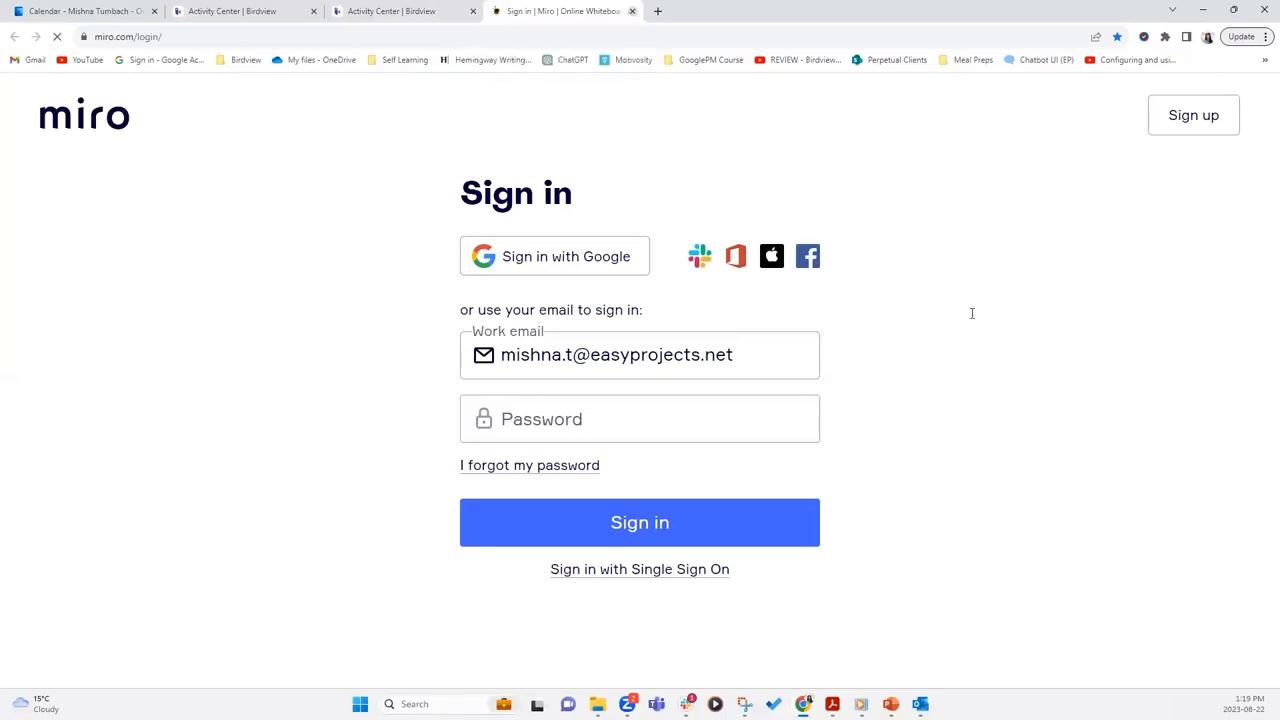
Close the Miro sign-in page and scroll further through the Message Conversion email description
key("ctrl+w")
mouse_move(1052, 363)
left_mouse_down()
mouse_move(1059, 588)
mouse_move(1058, 353)
left_mouse_up()
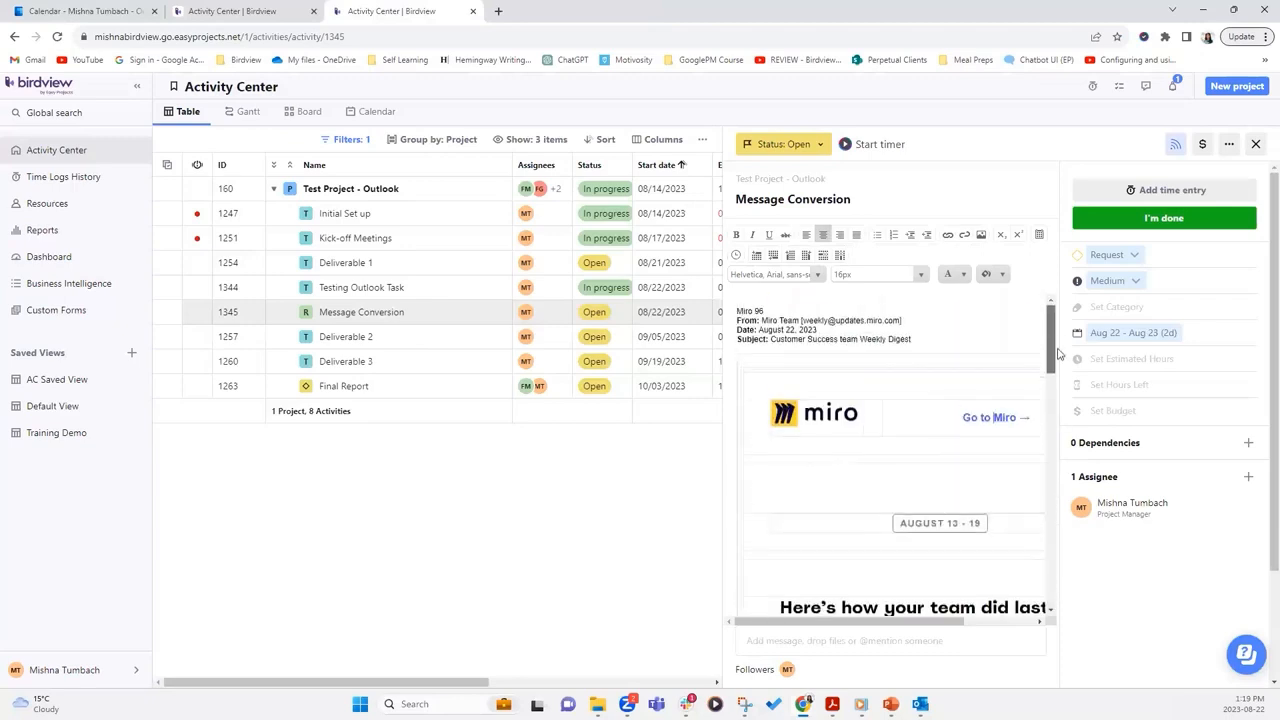
Leave the request description and bring up the Outlook calendar showing August 2023
left_click(1109, 600)
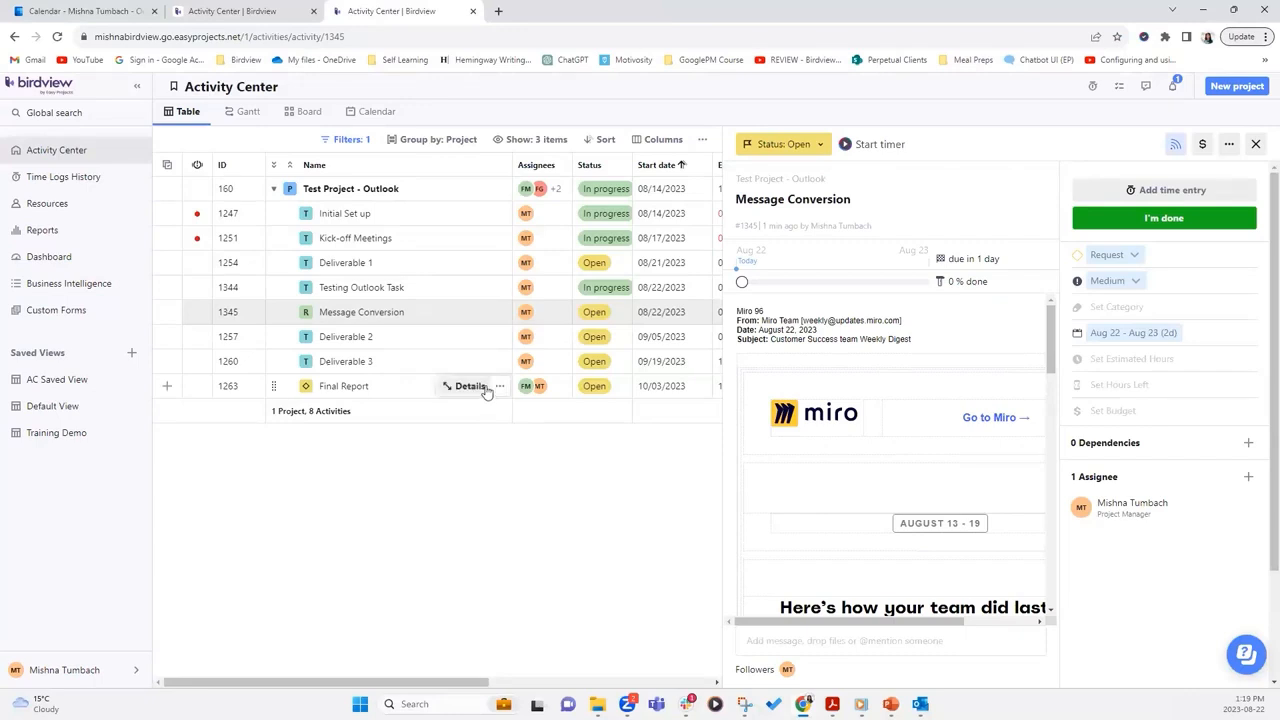
left_click(105, 14)
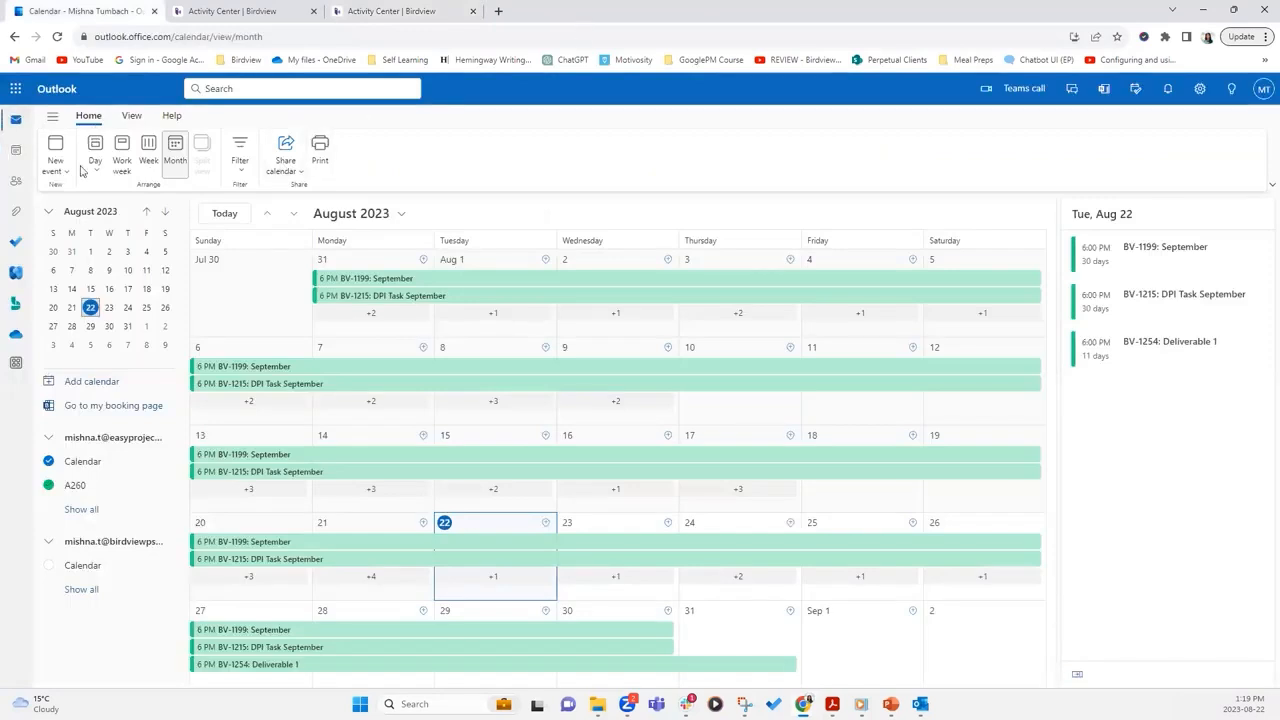
Go to Outlook Mail and open the Microsoft Viva 'Welcome to your digest' email
left_click(16, 121)
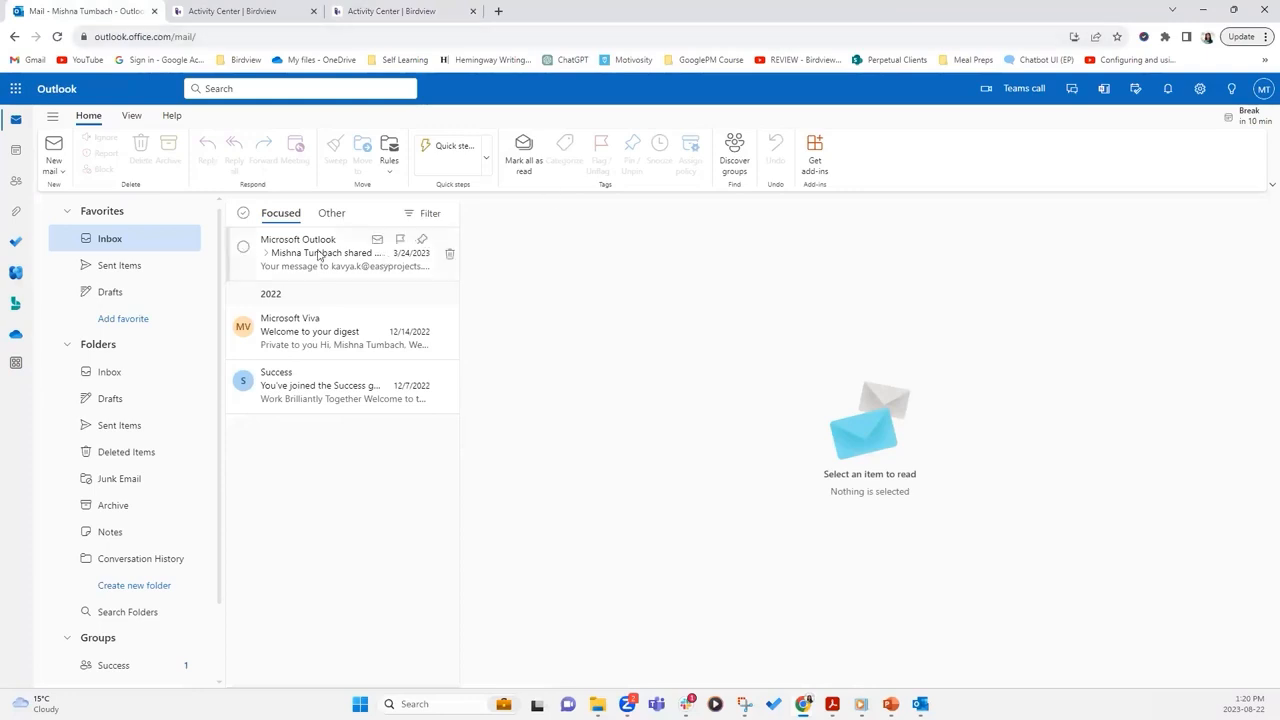
left_click(321, 332)
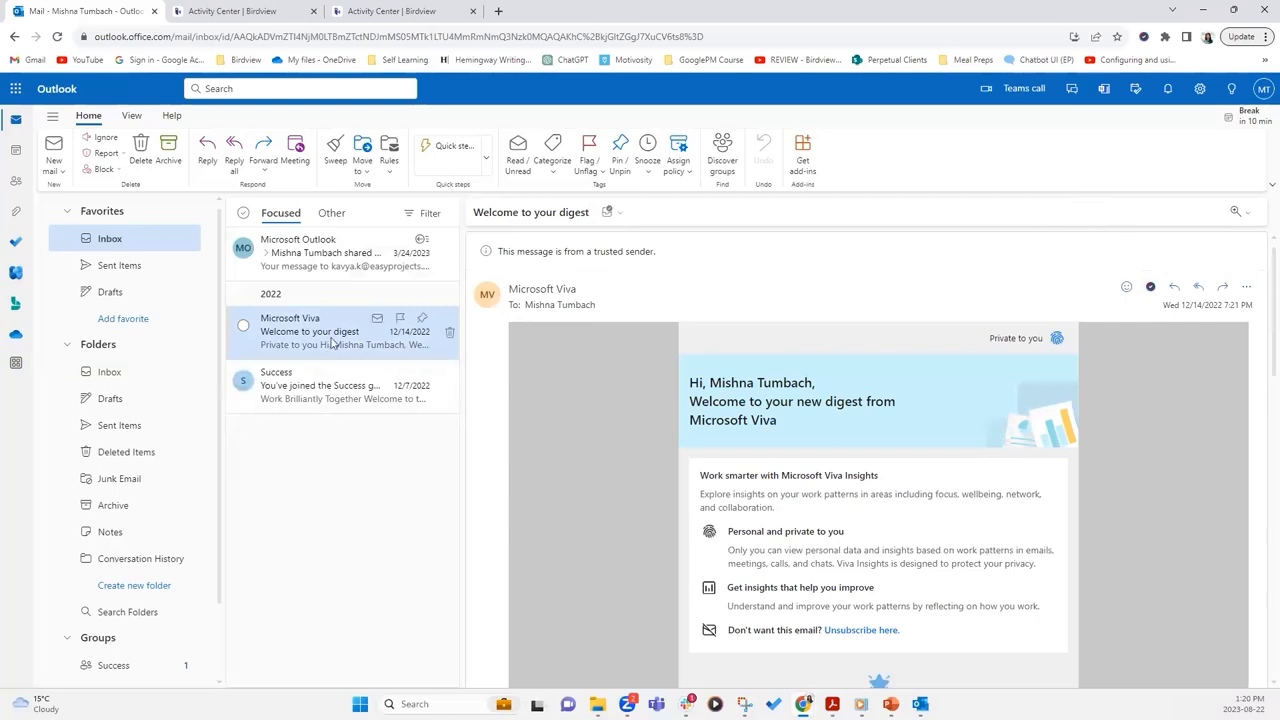
Open the AHAU 260 add-in pane for the digest email, showing task TD 1, one email and one contact
left_click(1151, 289)
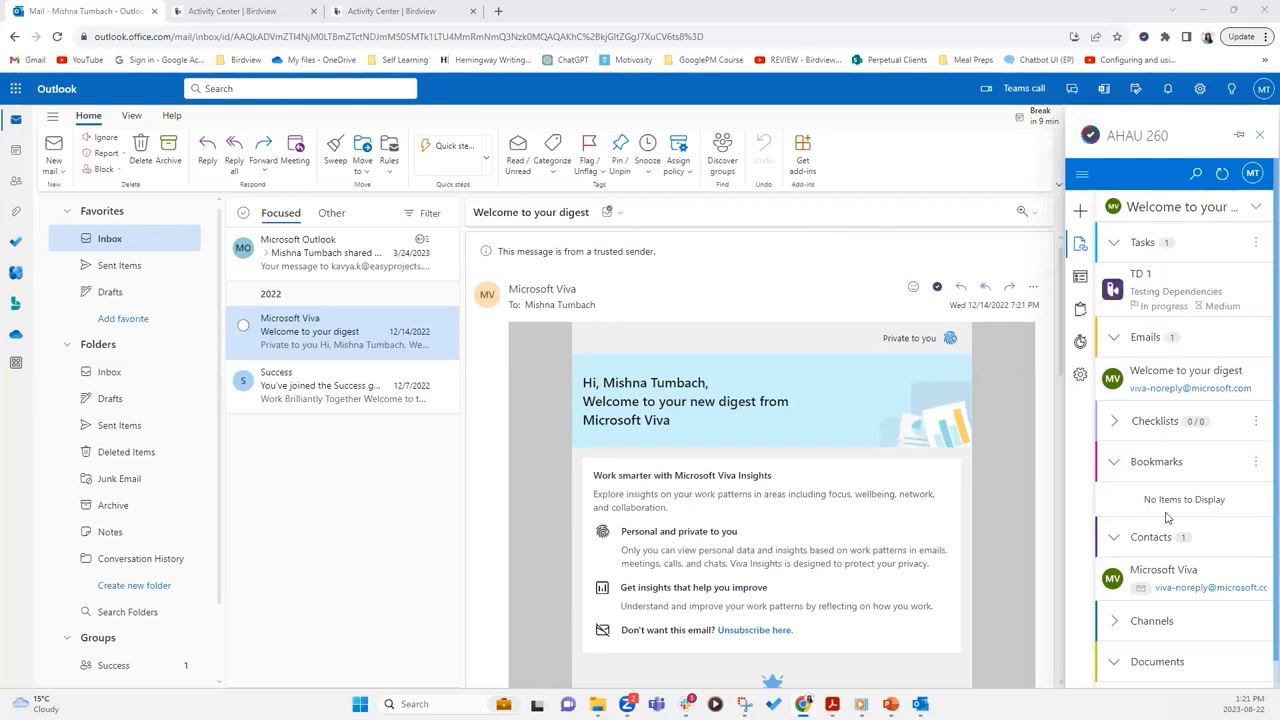
Start a new activity from the email in Test Project - Outlook with tracker set to Issue
left_click(1081, 215)
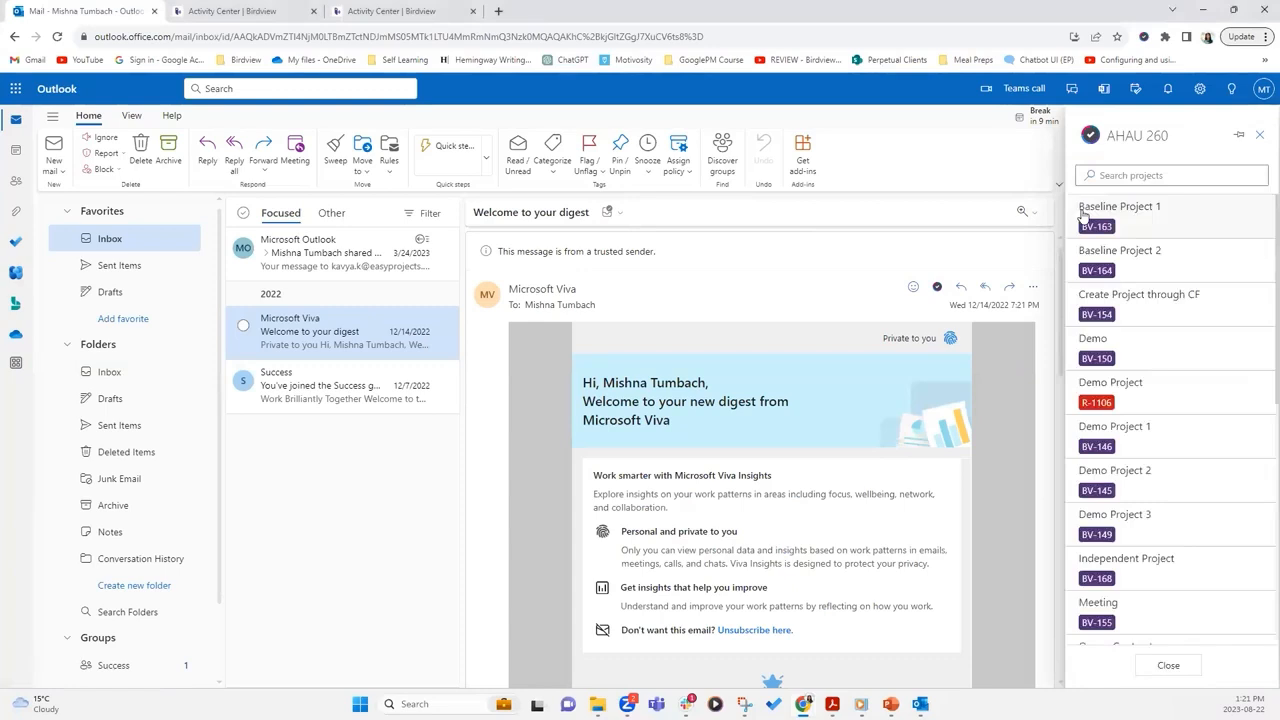
left_click(1168, 186)
type("outlook")
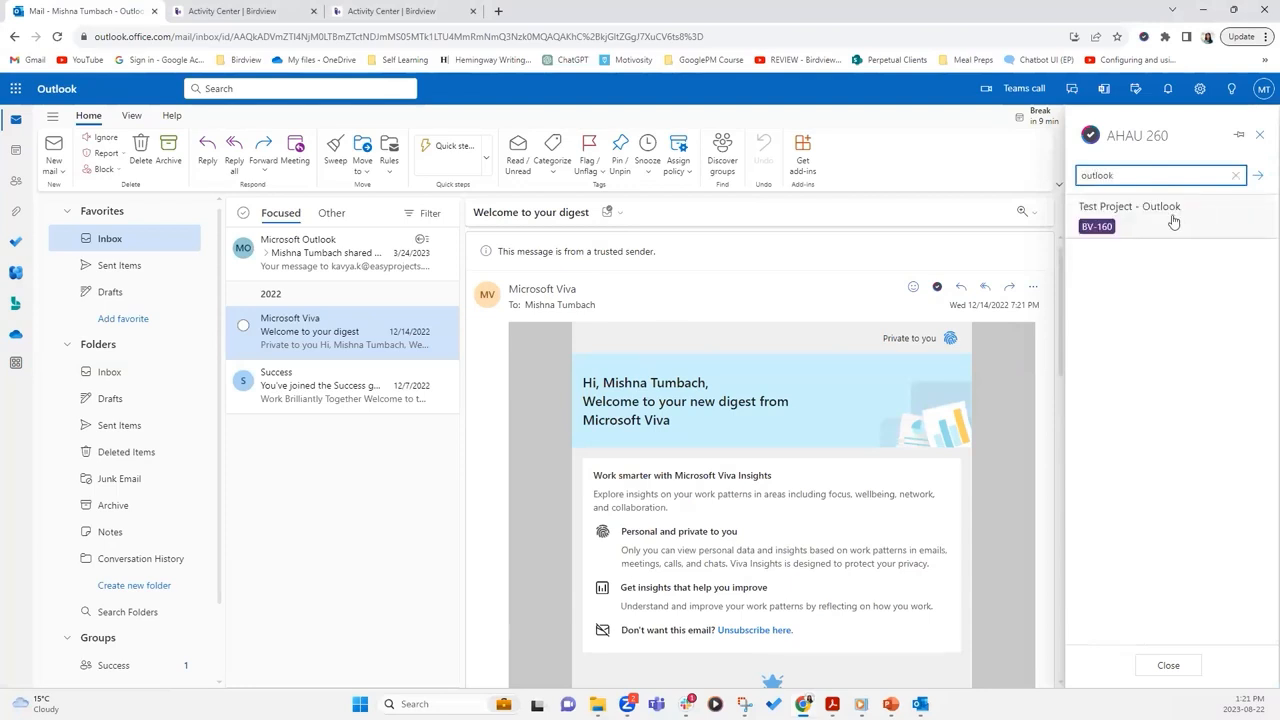
left_click(1173, 221)
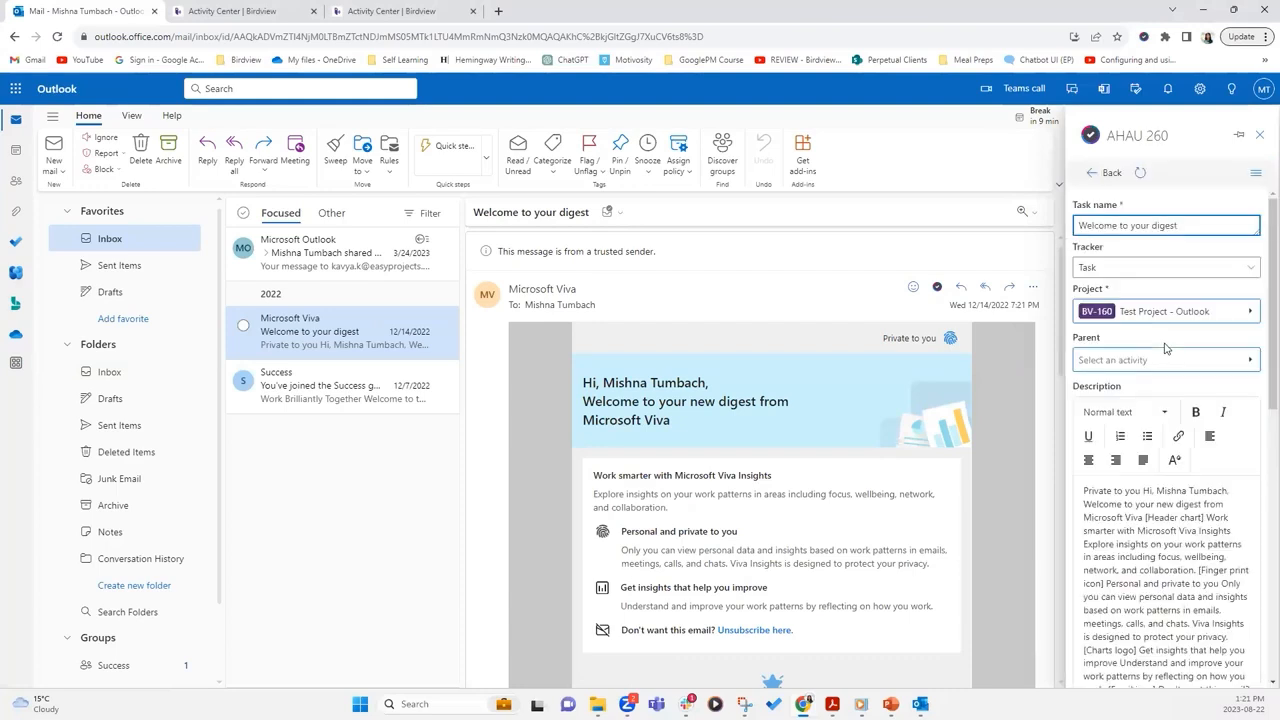
left_click(1251, 274)
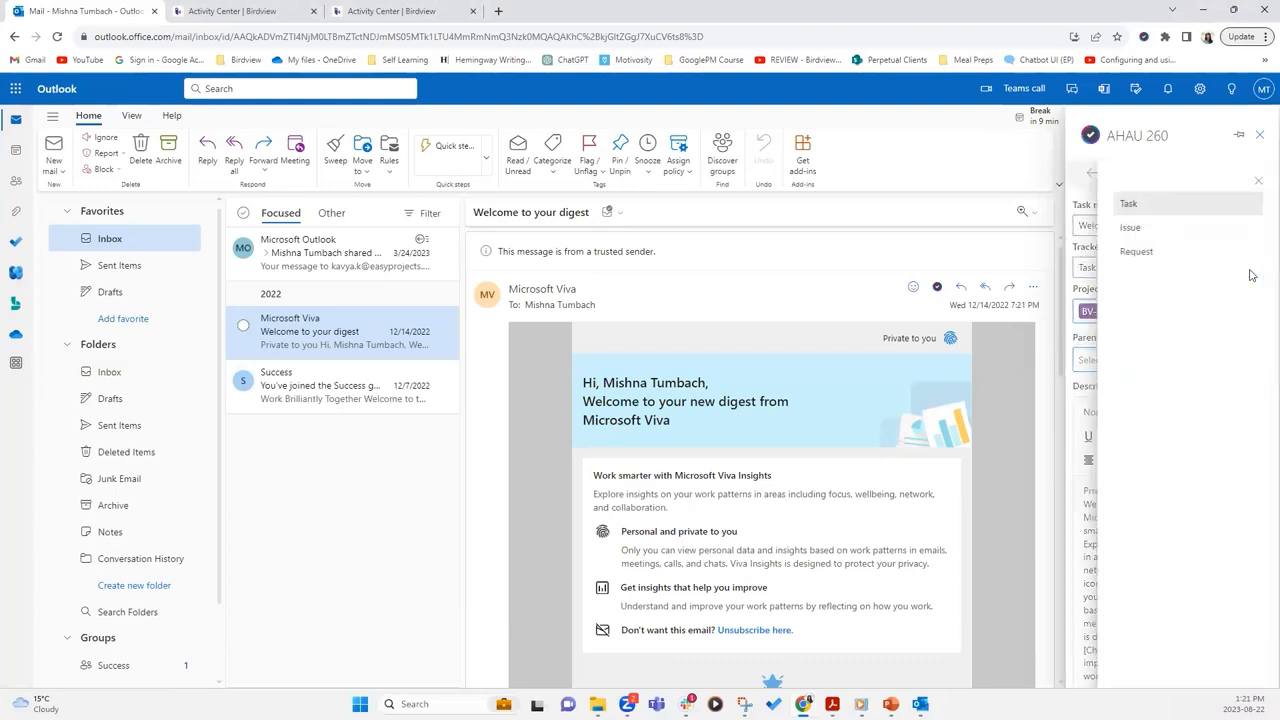
left_click(1145, 230)
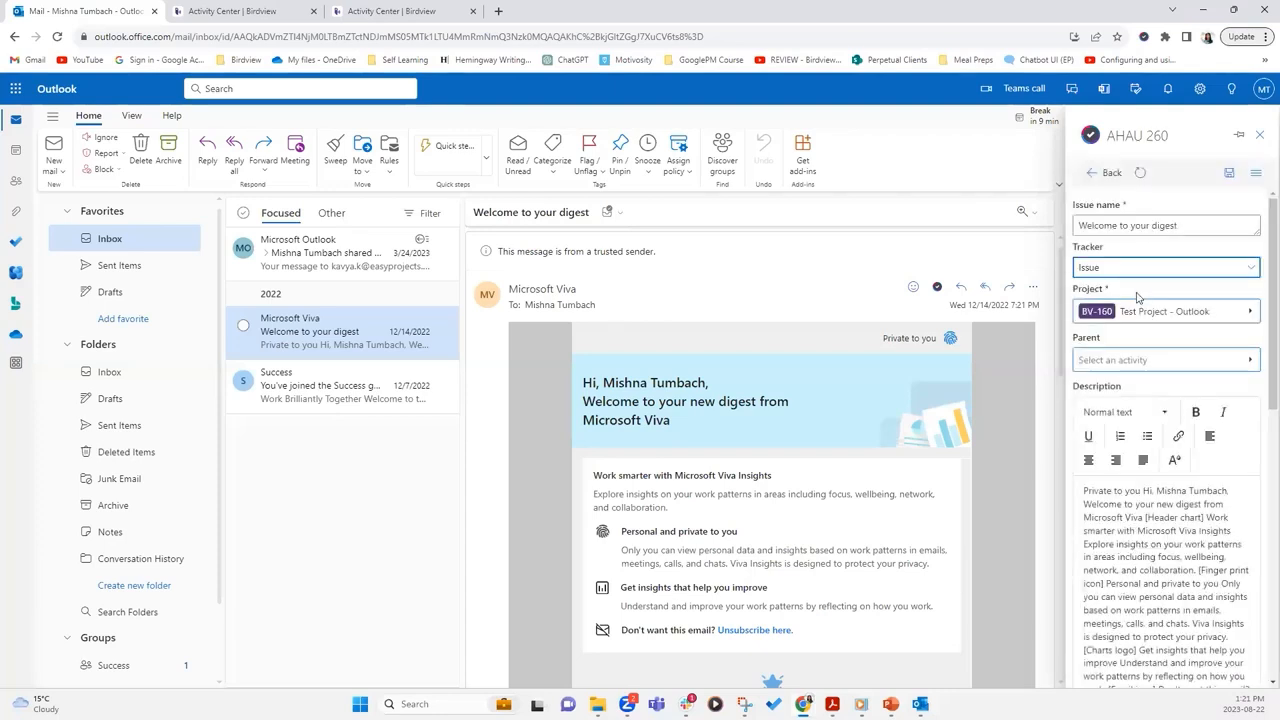
Review the digest email text prefilled as the new issue's description
scroll(1248, 370, "down", 2)
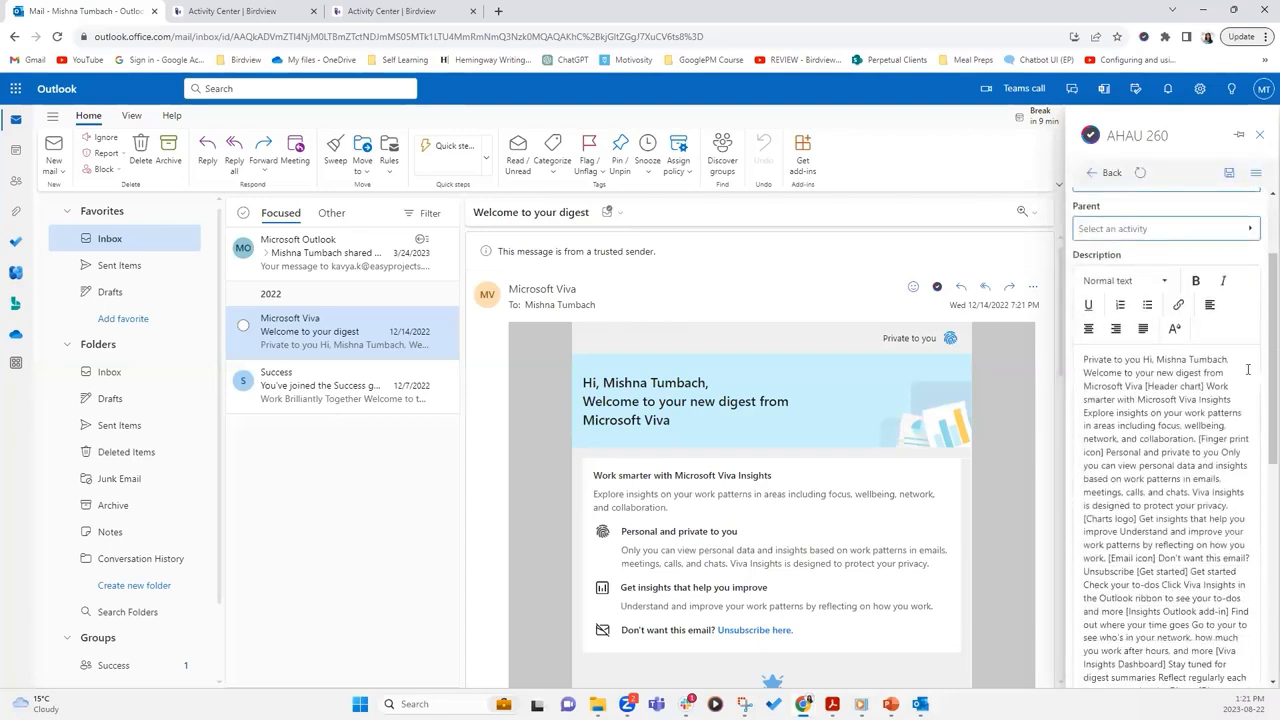
scroll(1248, 370, "down", 10)
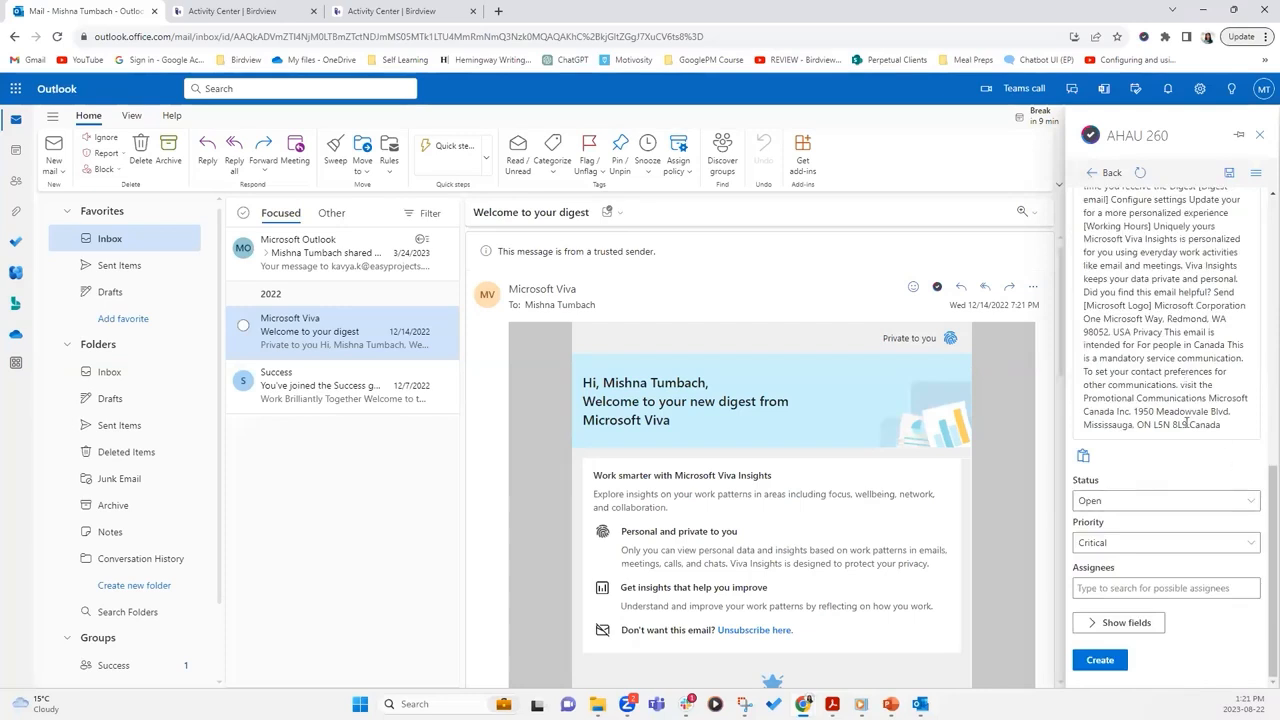
scroll(1262, 490, "up", 5)
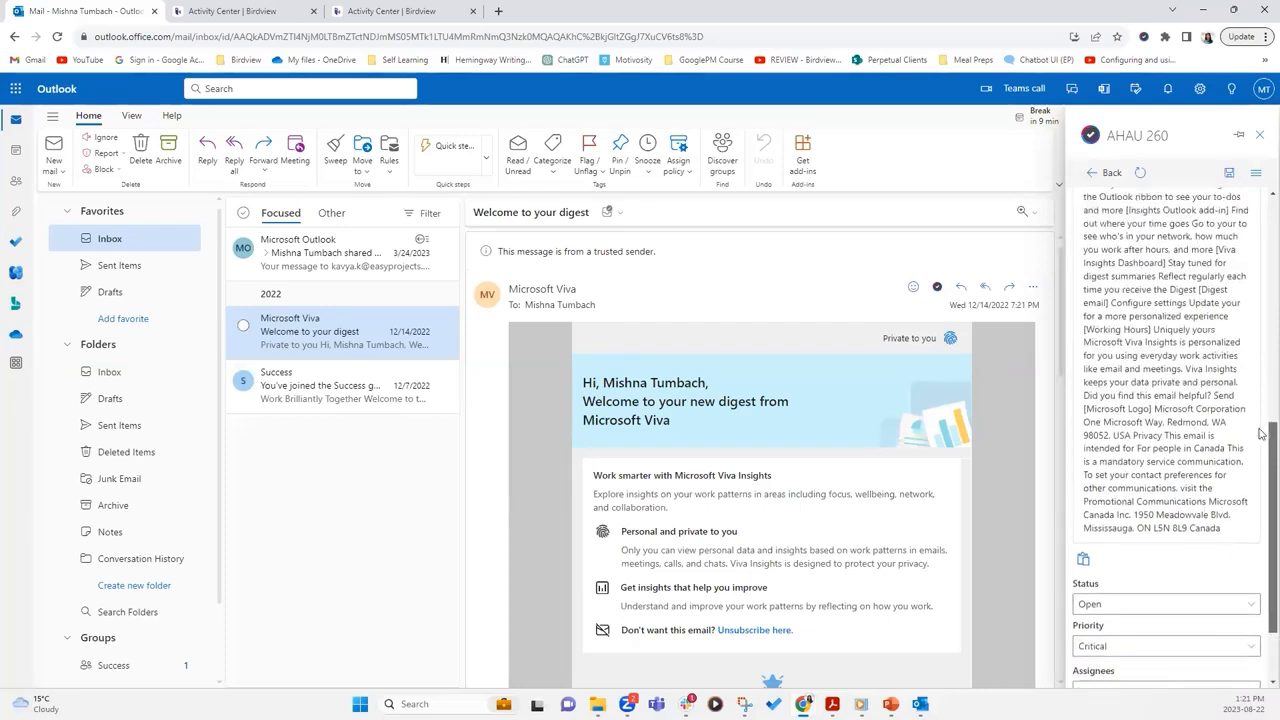
scroll(1262, 343, "up", 3)
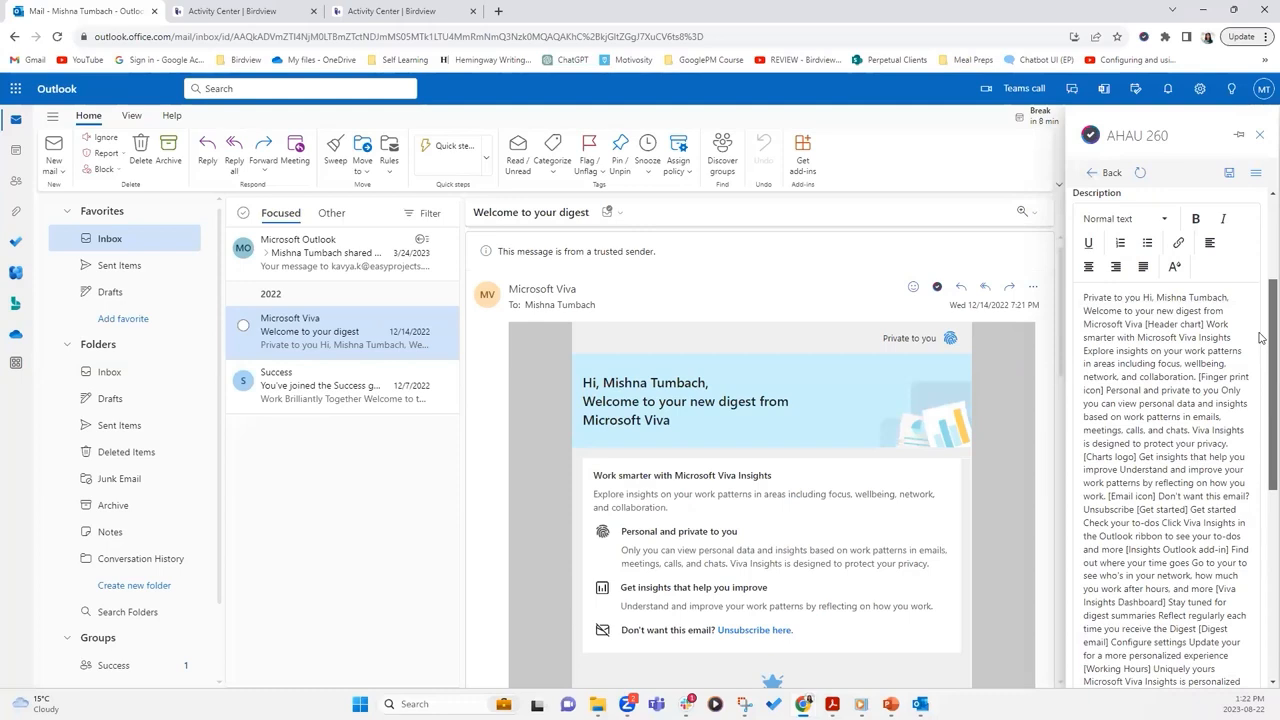
scroll(1260, 337, "down", 3)
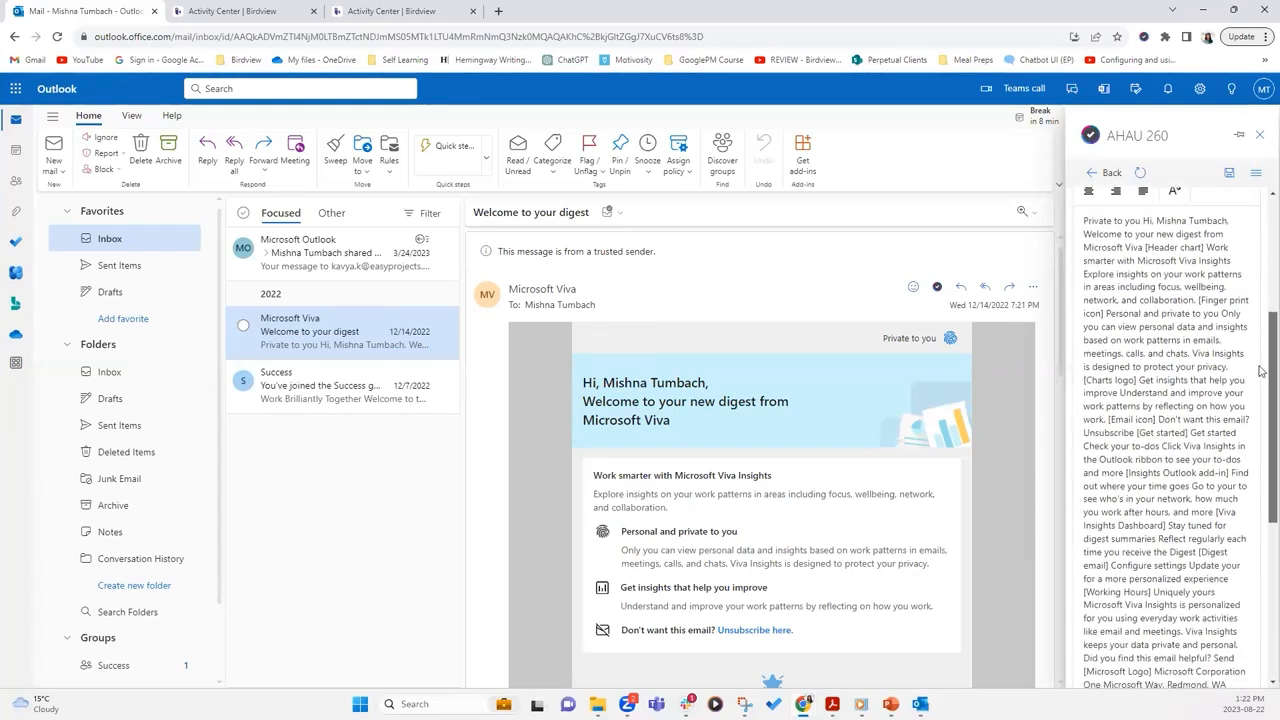
scroll(1260, 413, "down", 2)
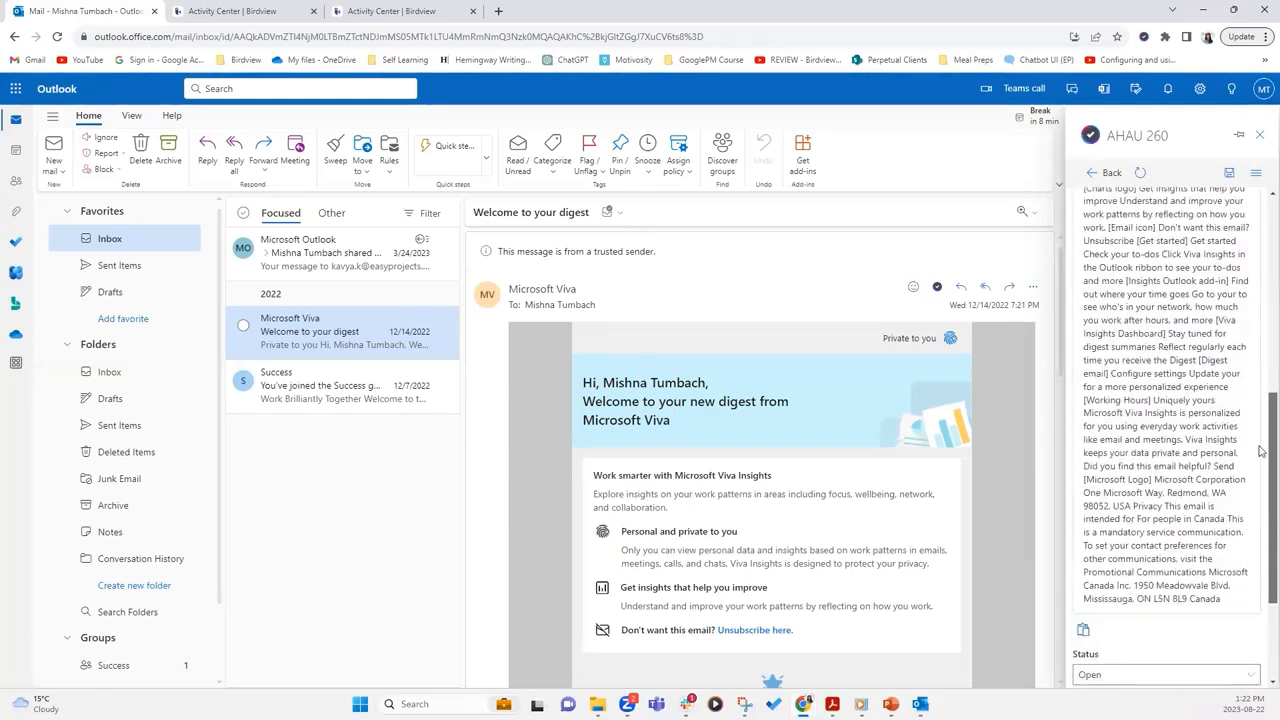
scroll(1260, 440, "down", 3)
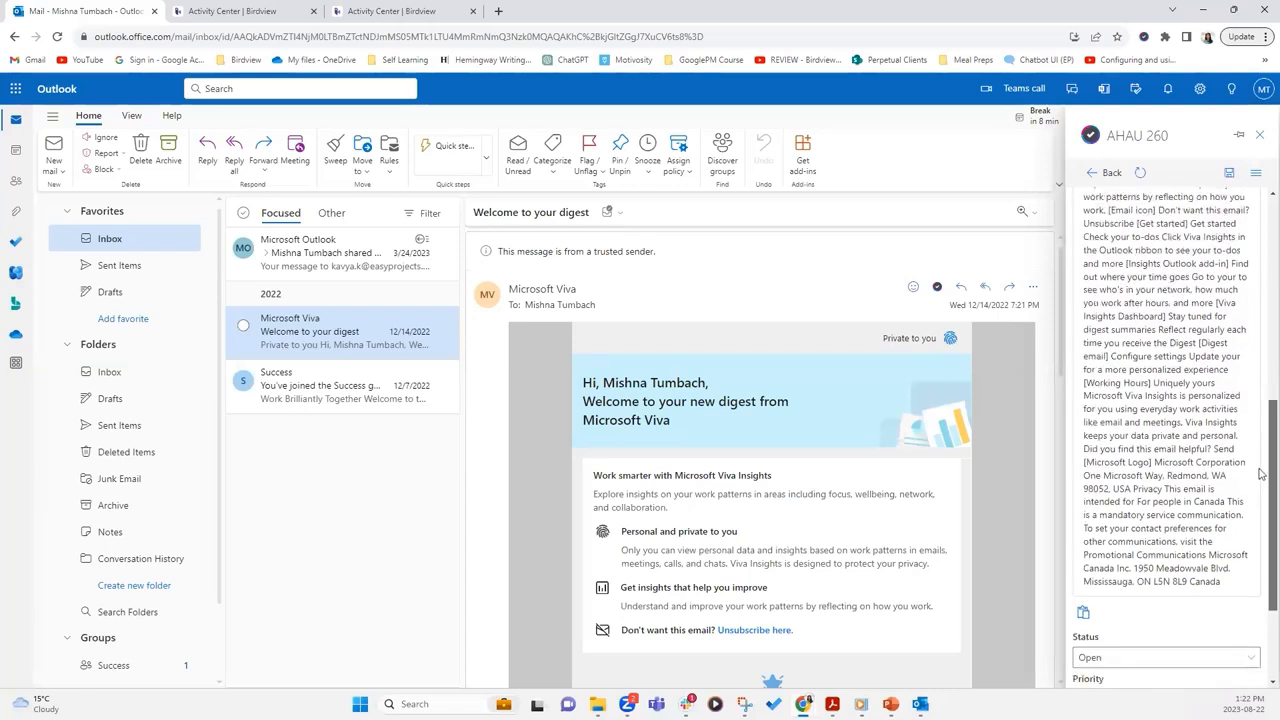
Assign a suggested collaborator and the project manager to the issue, then create it
left_click(1201, 587)
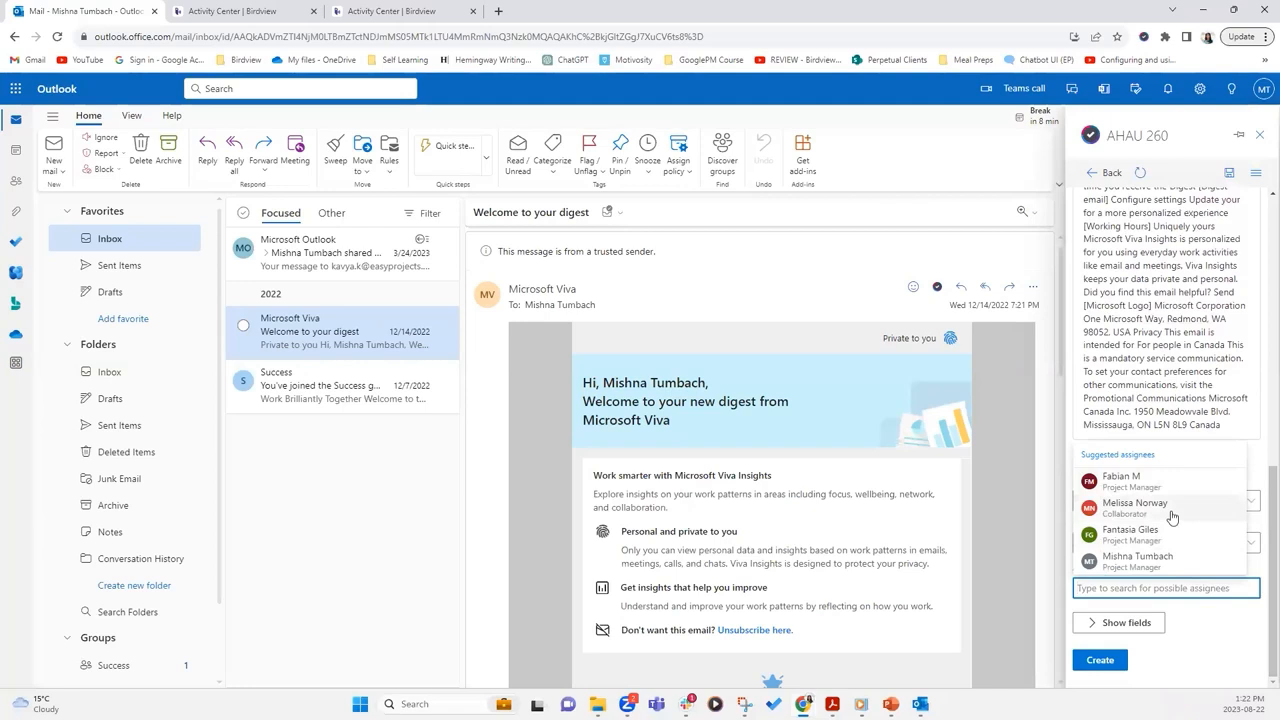
left_click(1134, 505)
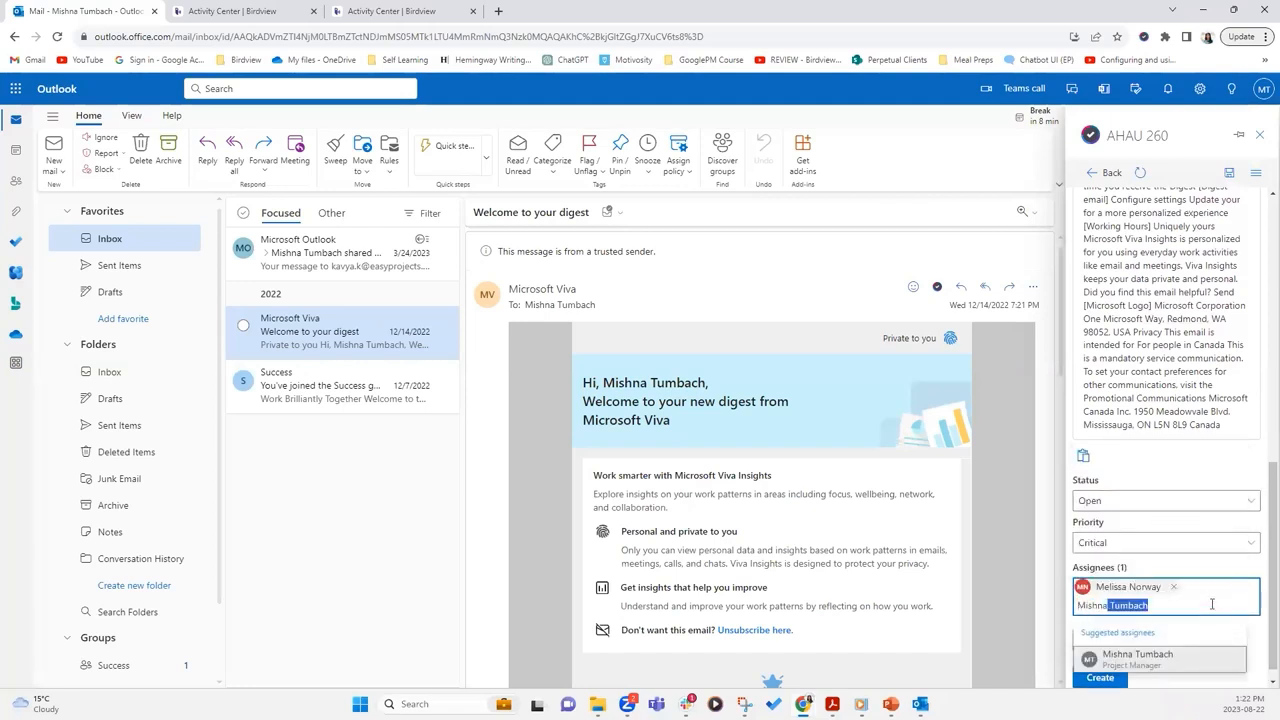
left_click(1165, 655)
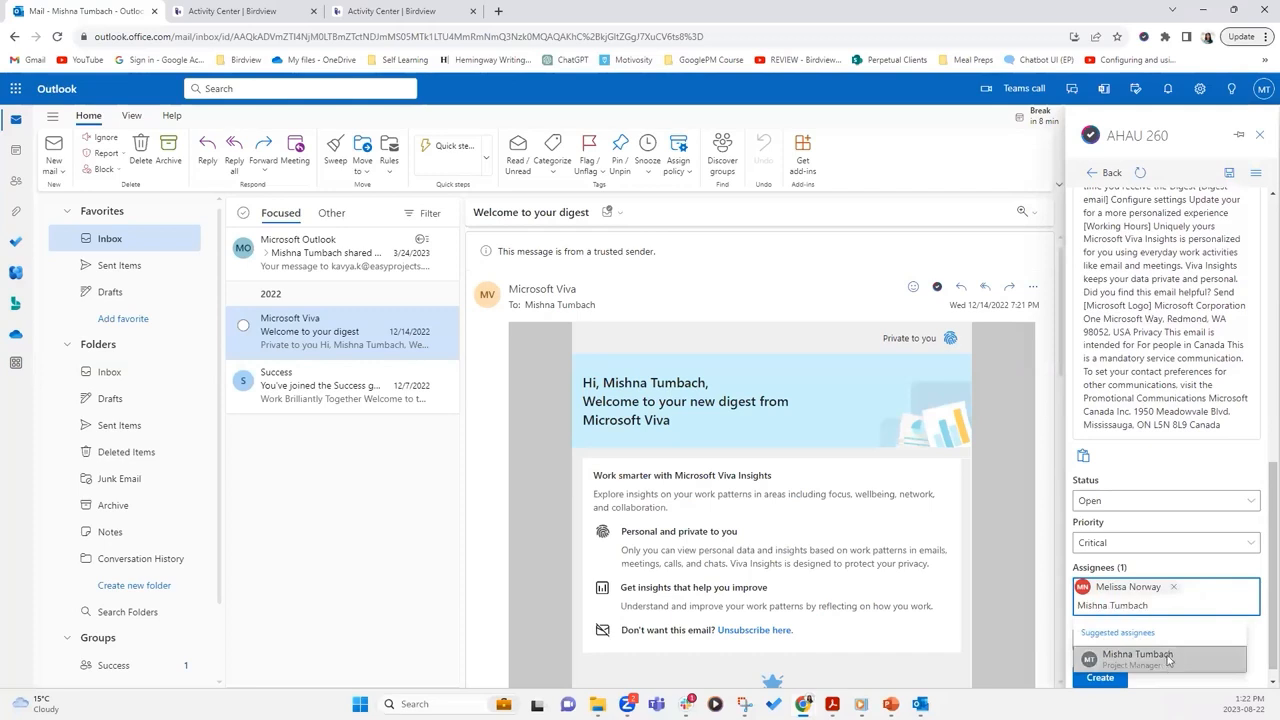
scroll(1262, 500, "down", 1)
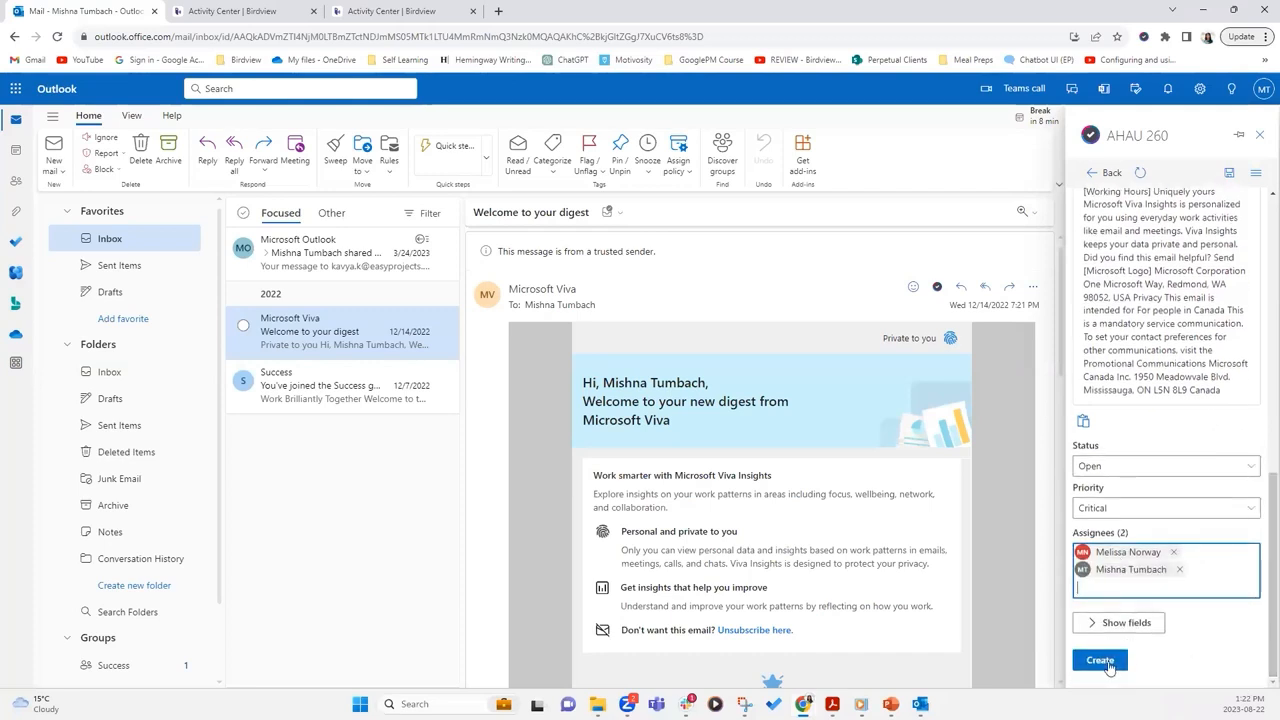
left_click(1106, 664)
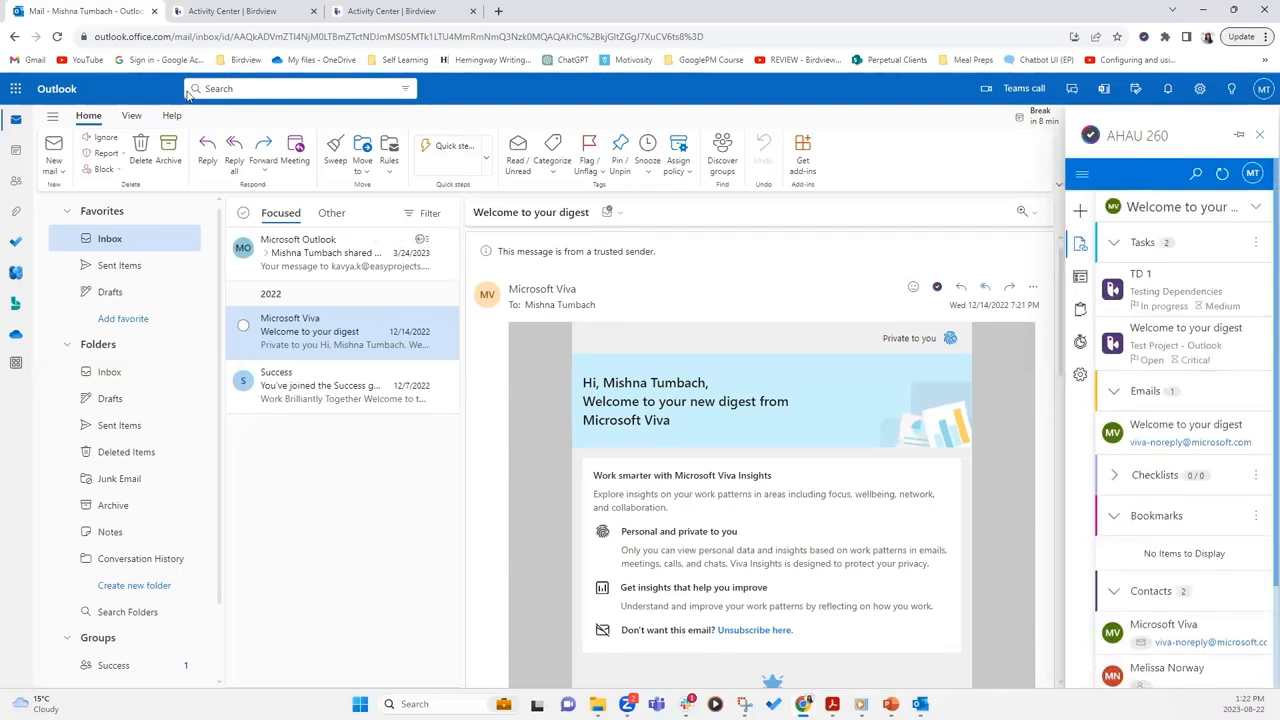
Refresh the Activity Center and set issue 1346's start to 08/22/2023 and end to 08/23/2023
left_click(262, 10)
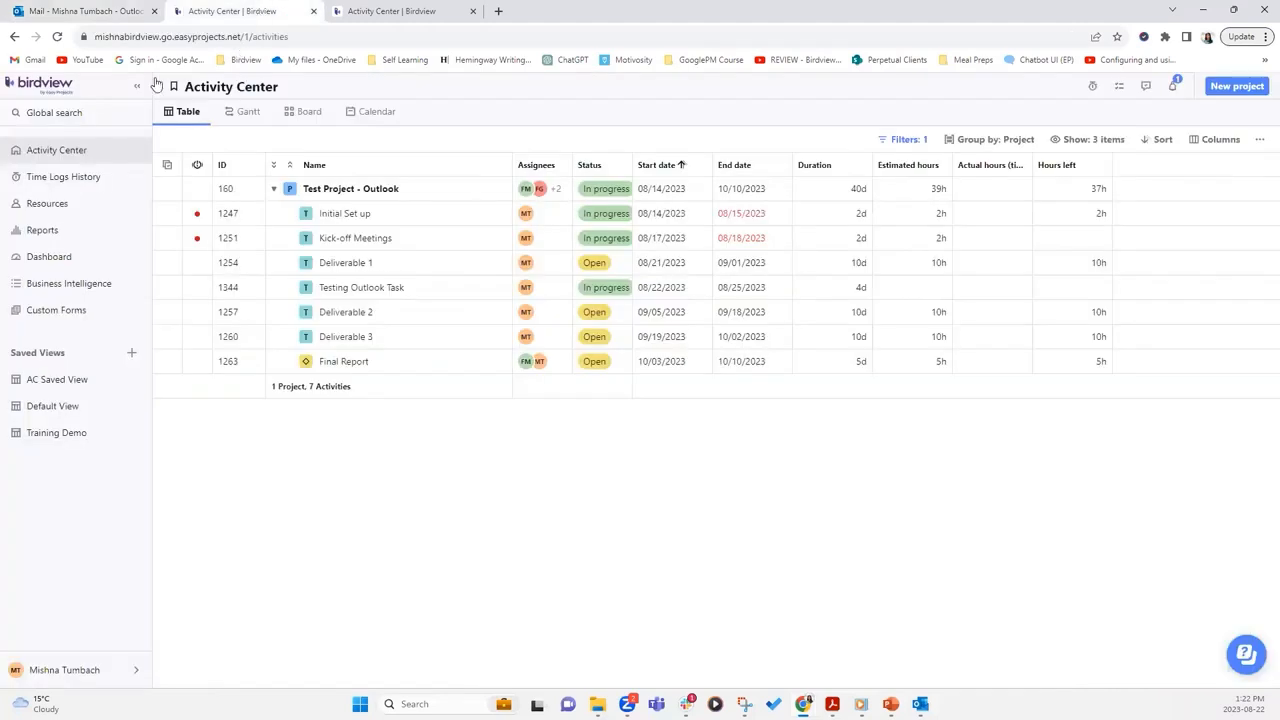
left_click(57, 38)
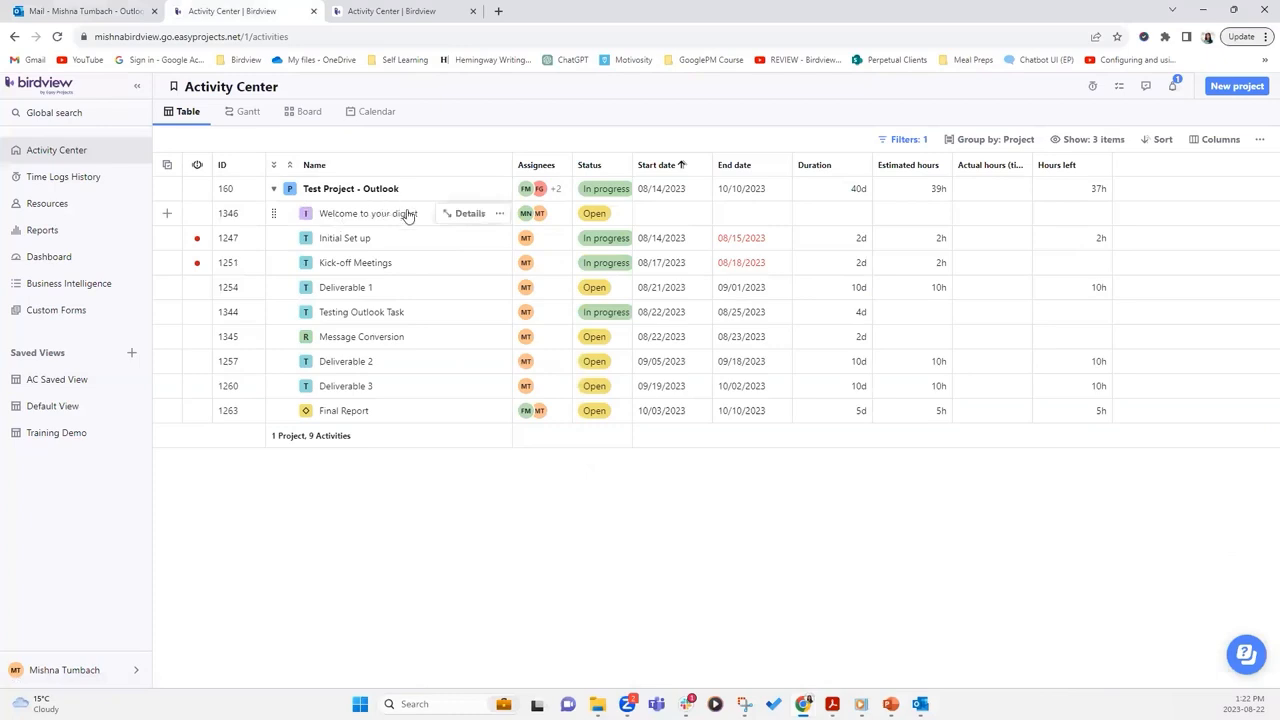
left_click(686, 220)
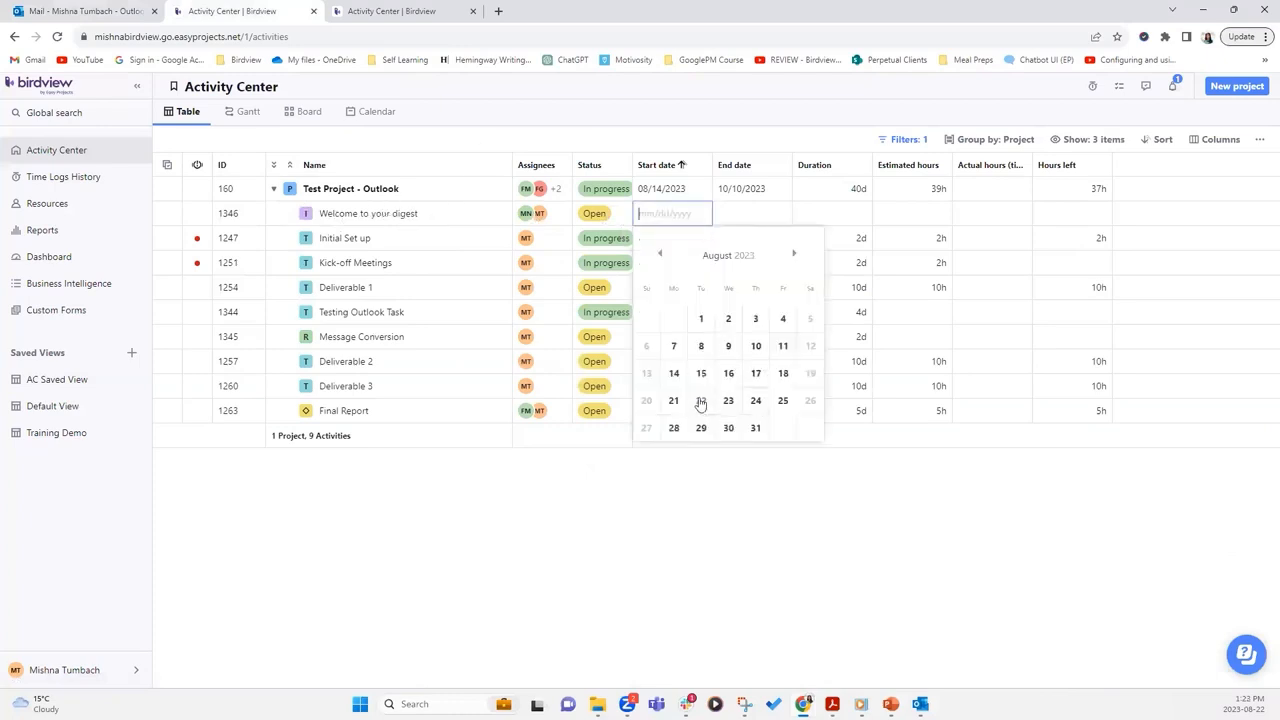
left_click(702, 406)
left_click(769, 219)
left_click(812, 408)
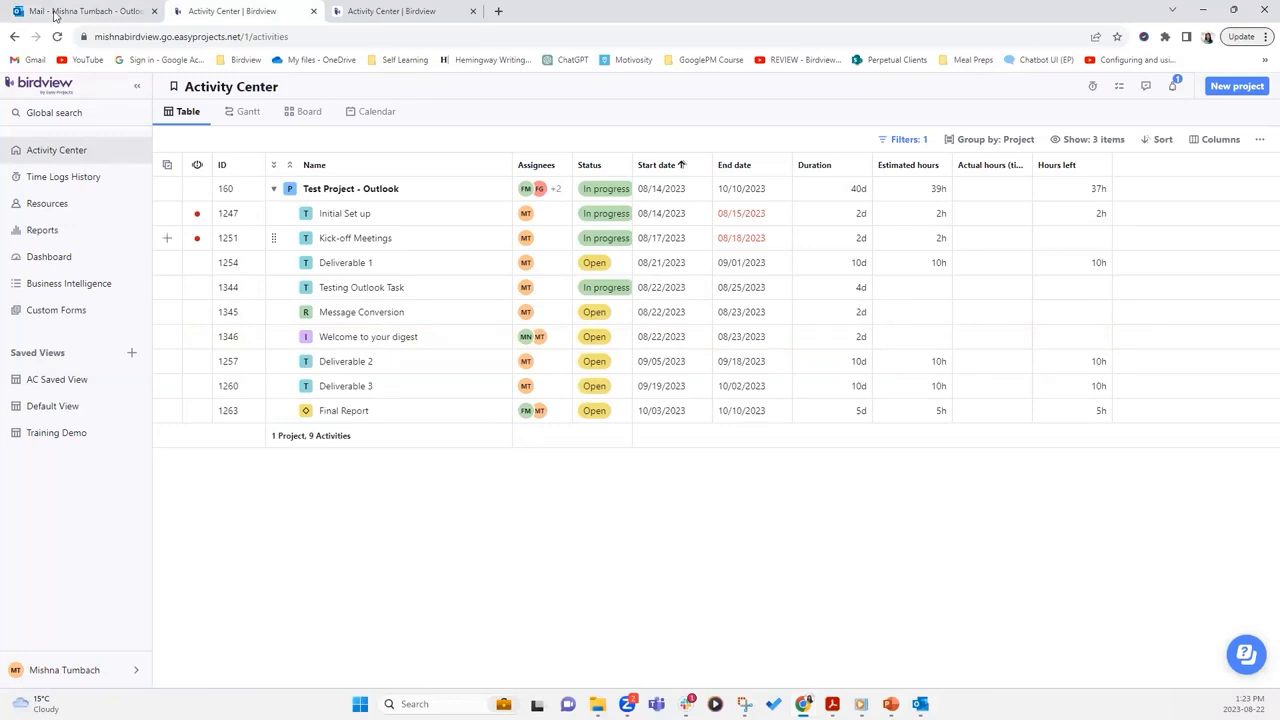
mouse_move(107, 9)
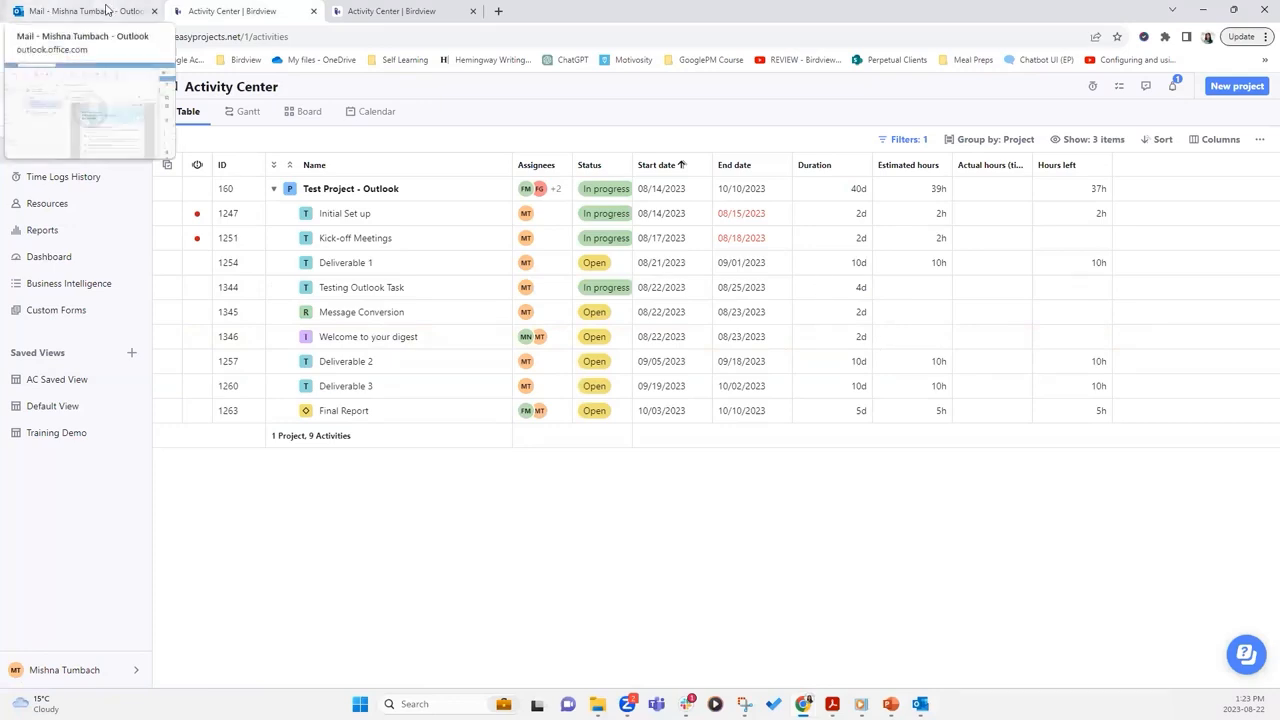
Switch to the Outlook mail tab to get to PM Quick Start Guide.docx in Word Online
left_click(107, 9)
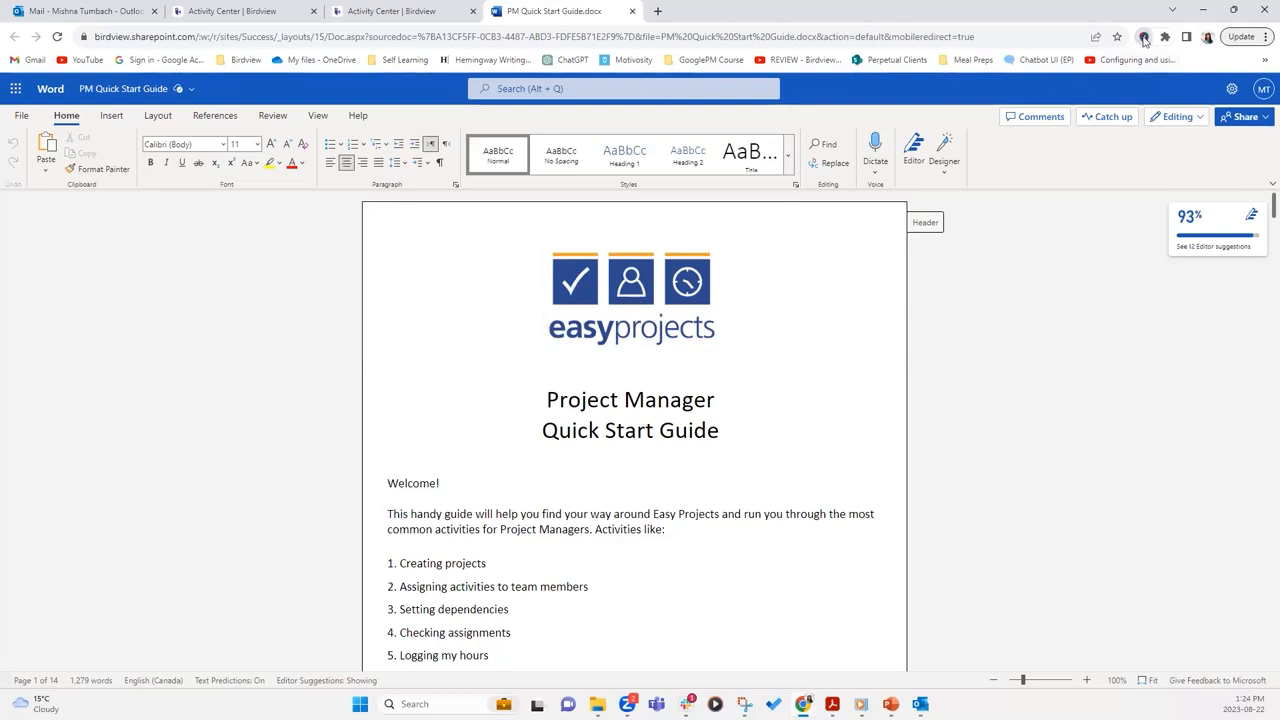
Open the AHAU 260 add-in for PM Quick Start Guide.docx, which lists no linked items
left_click(1144, 37)
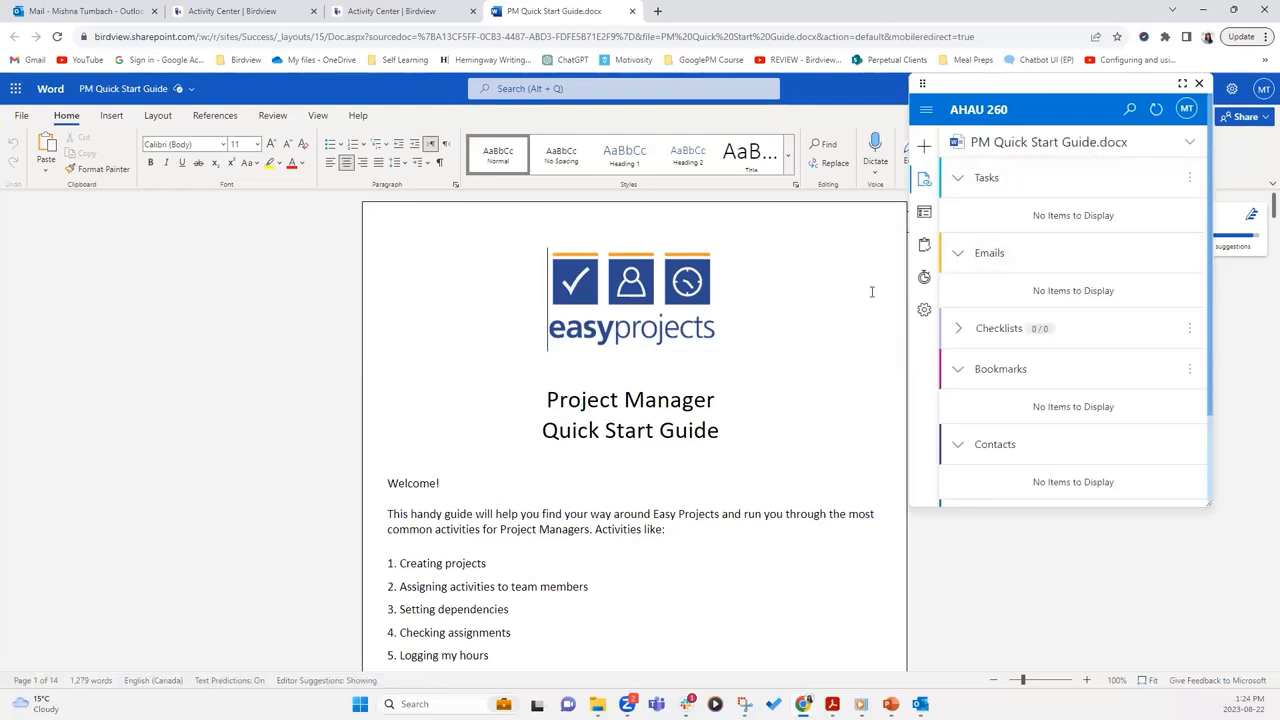
left_click(604, 346)
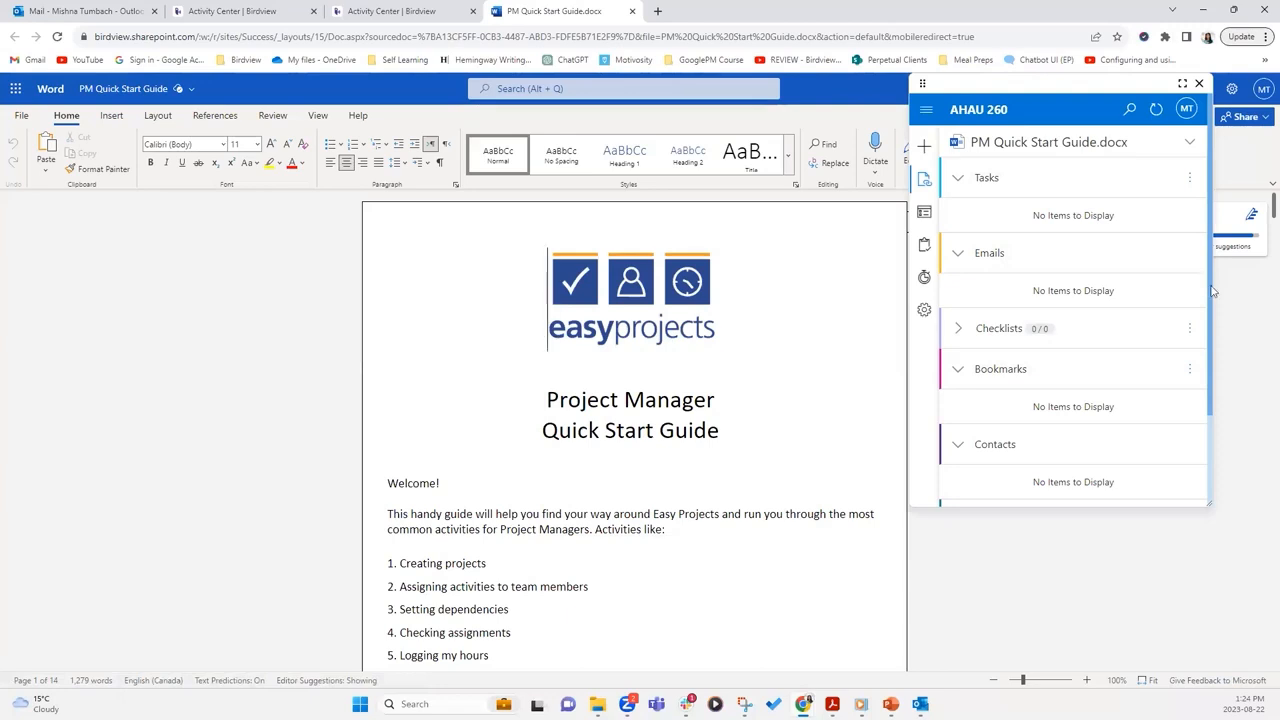
Search the add-in's tasks for 'kick off'
left_click(1131, 116)
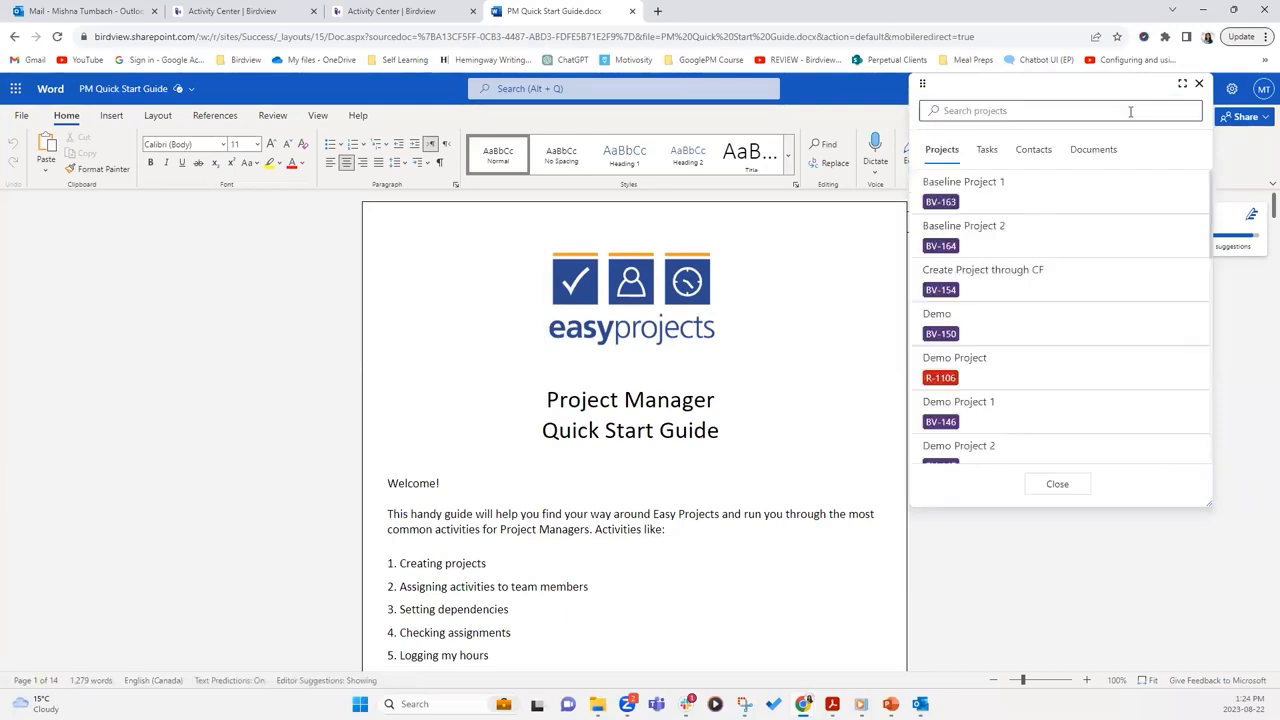
left_click(987, 152)
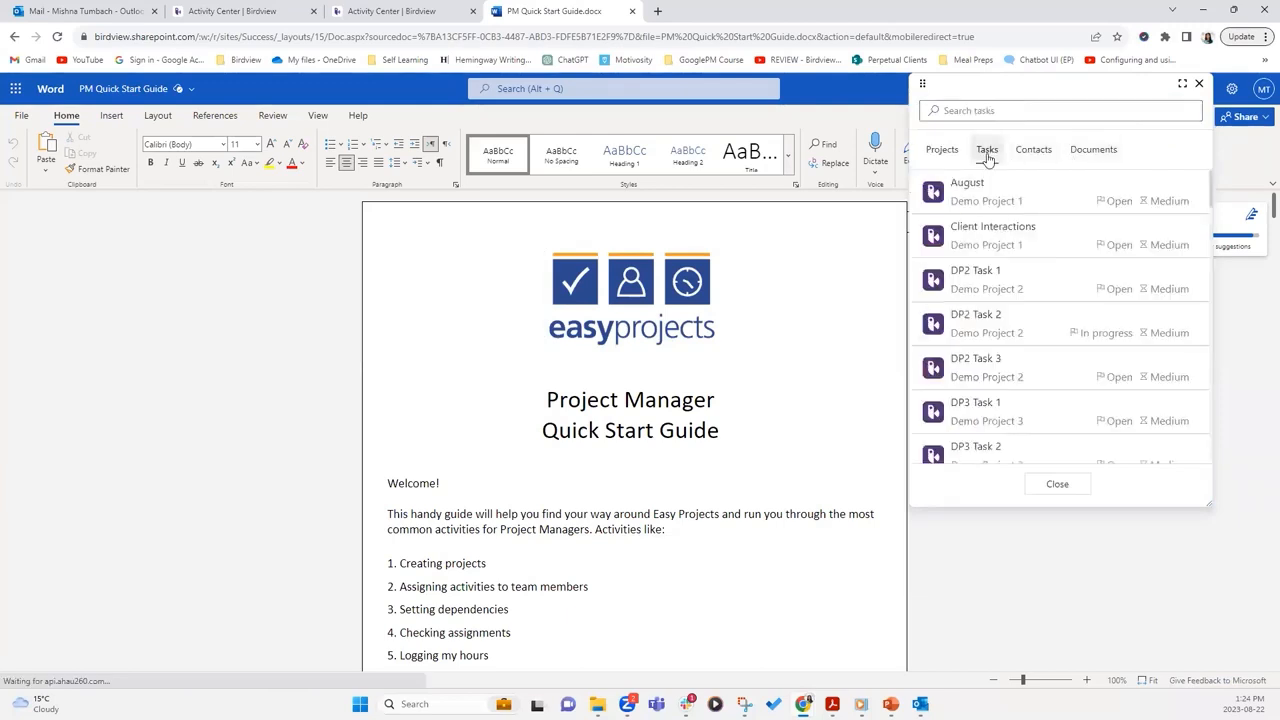
left_click(1050, 111)
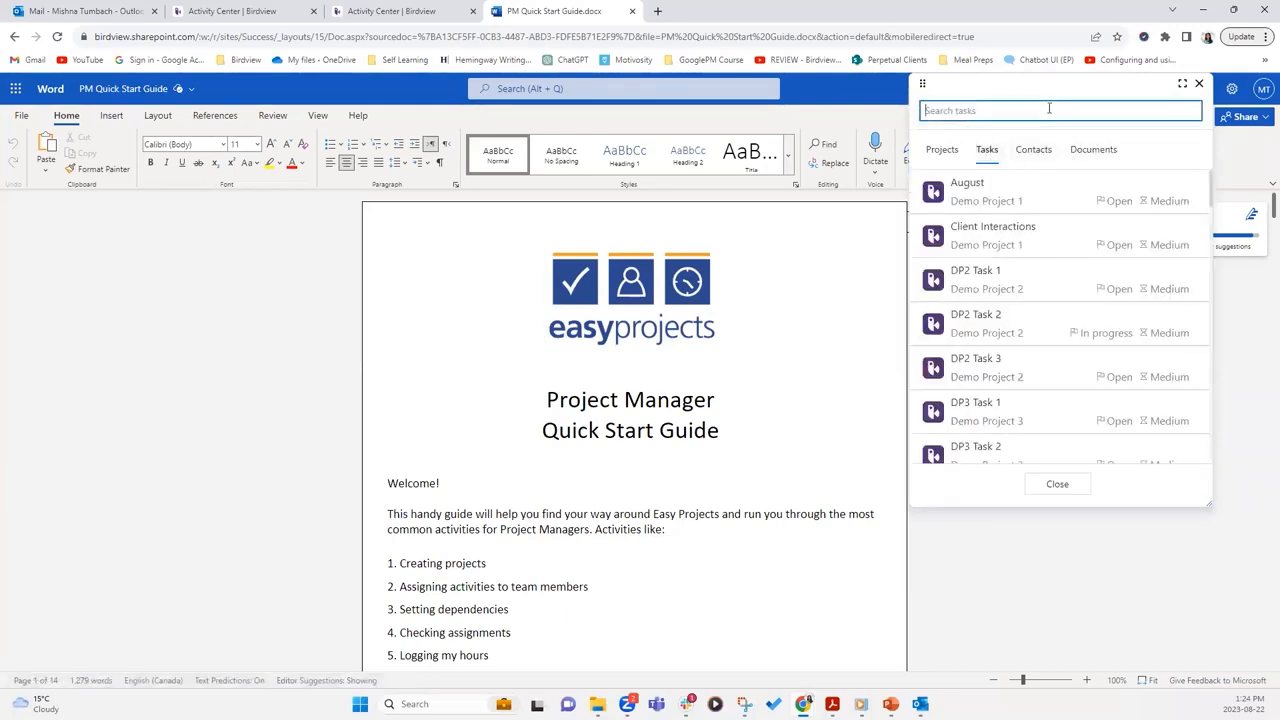
type("kick off")
key("Return")
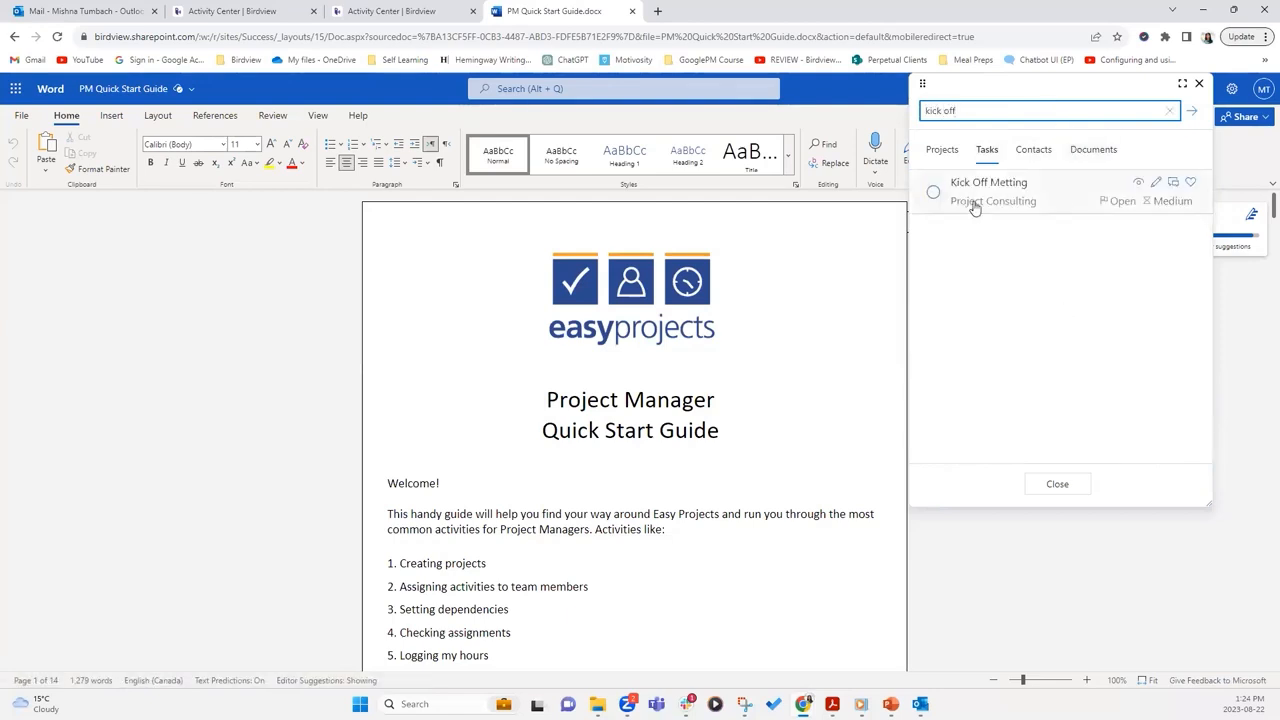
key("ctrl+a")
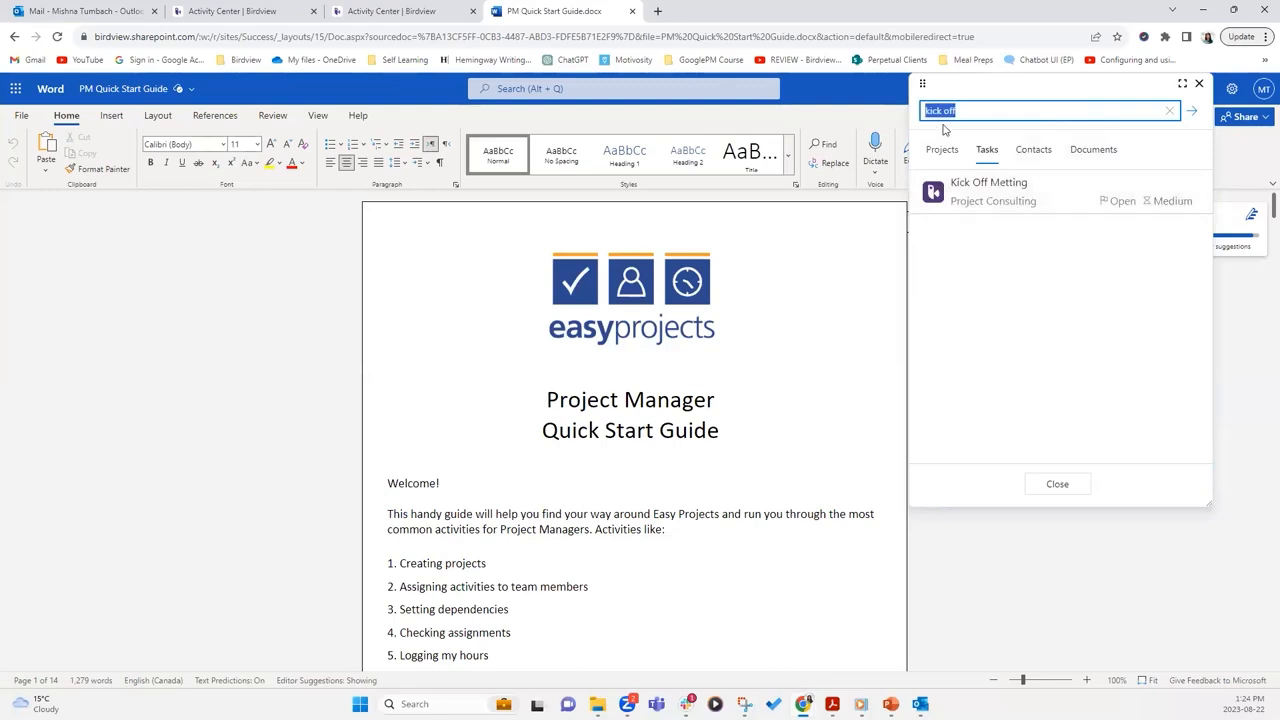
left_click(950, 116)
key("Return")
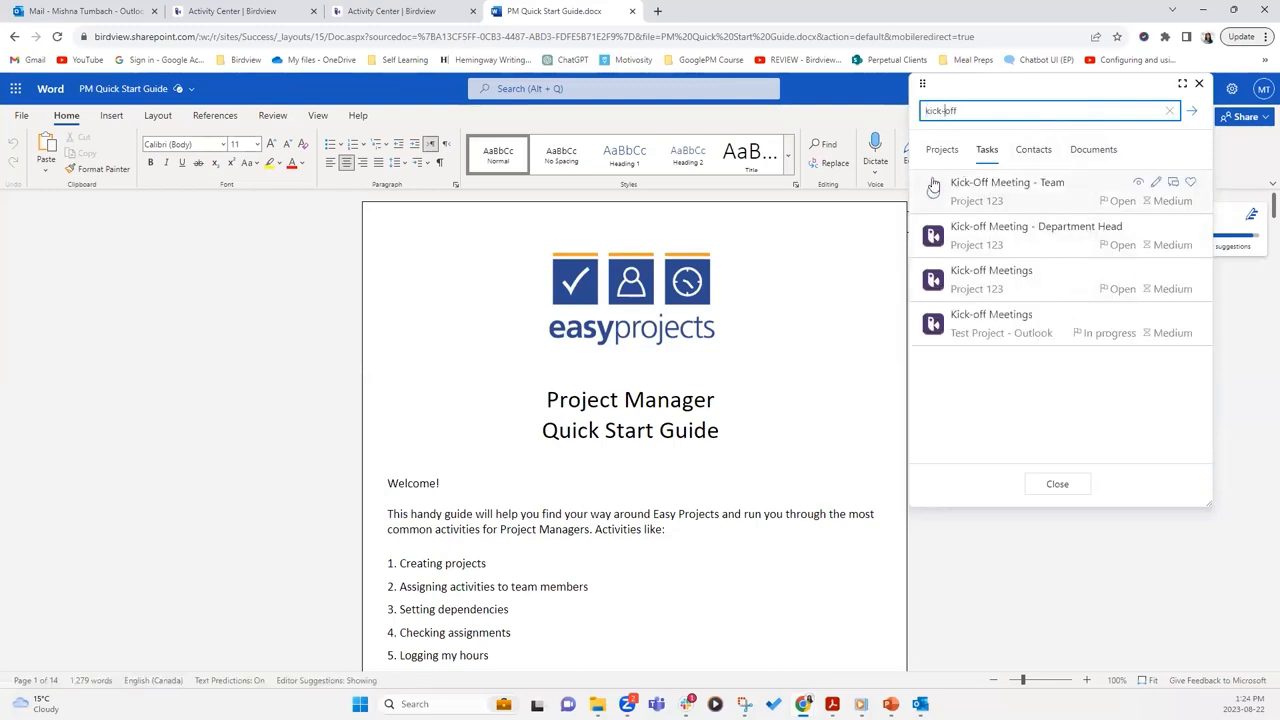
Link Kick-off Meetings (Test Project - Outlook) to this document and review its linked items
left_click(932, 326)
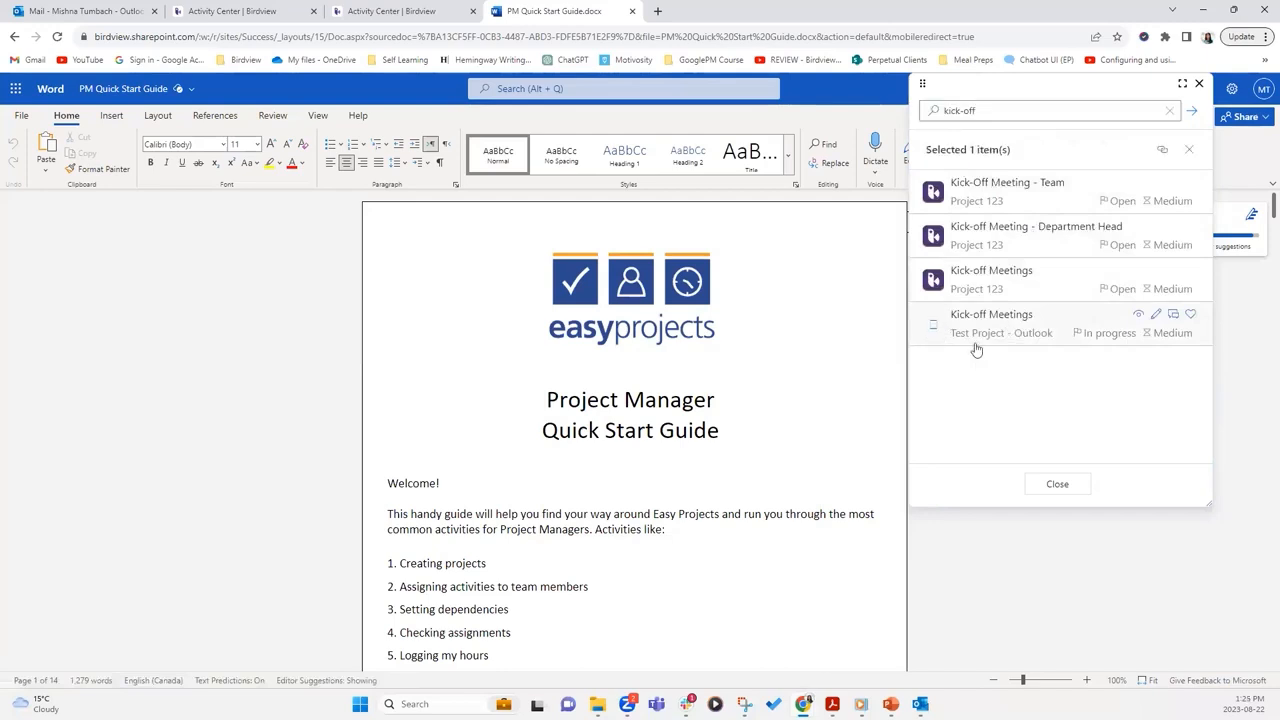
left_click(1161, 152)
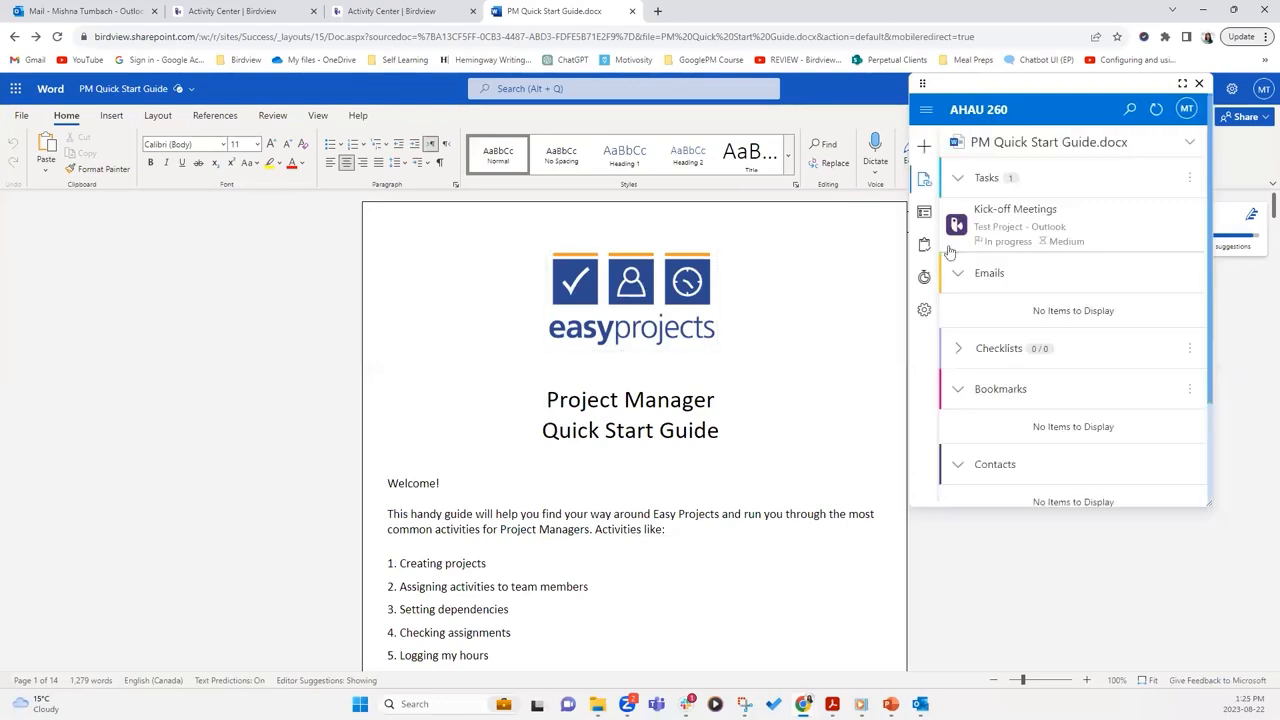
mouse_move(988, 207)
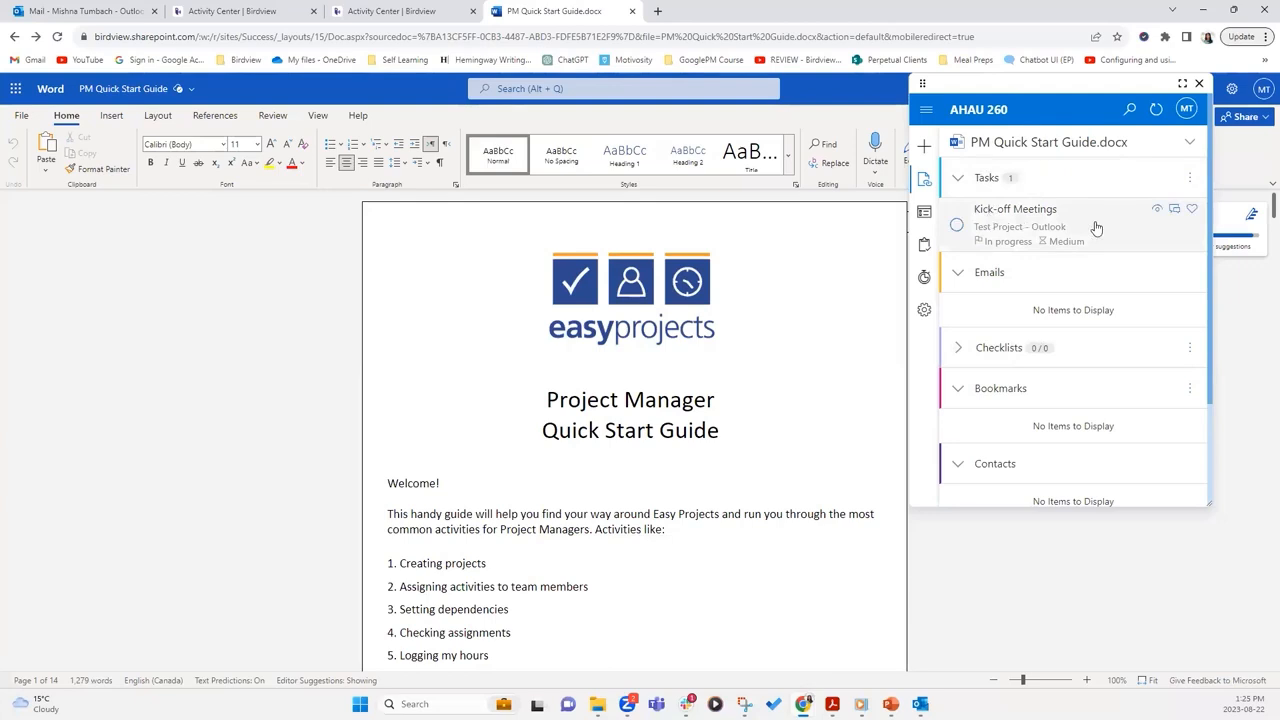
scroll(1095, 230, "down", 3)
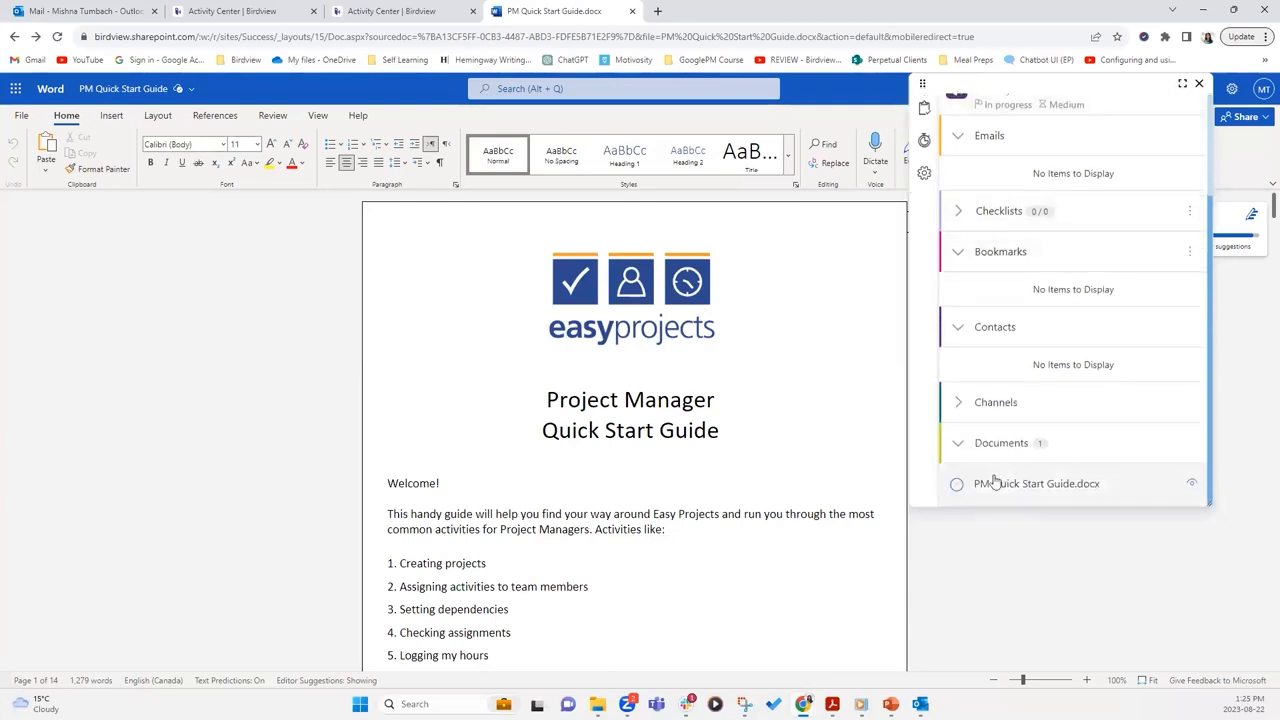
left_click(1074, 492)
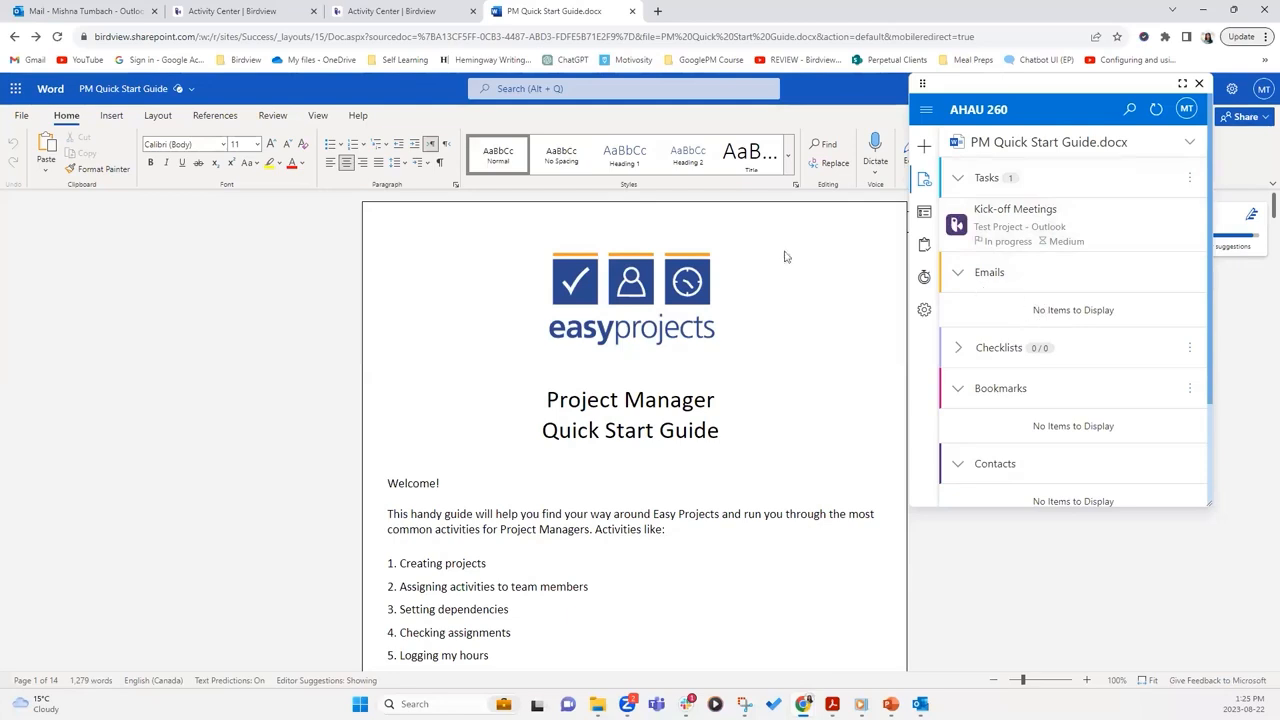
Reload the Activity Center and open Kick-off Meetings' linked PM Quick Start Guide.docx from its AHAU 260 panel
left_click(252, 10)
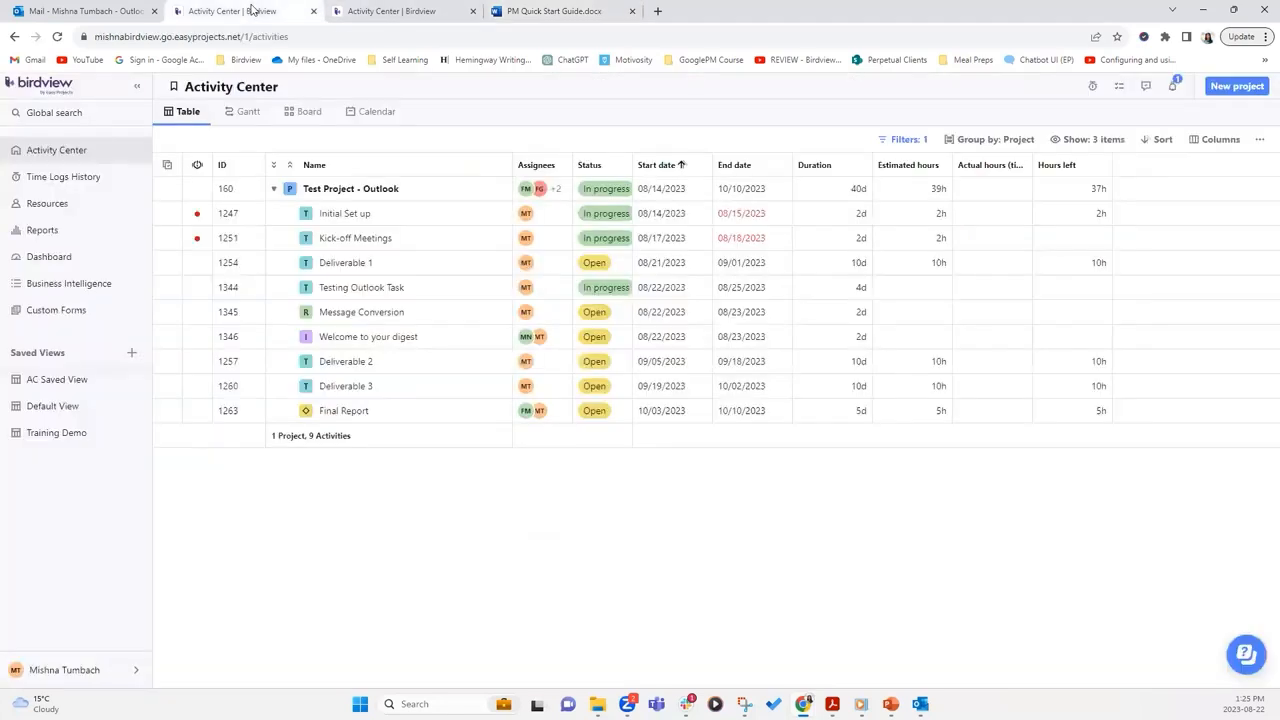
left_click(57, 36)
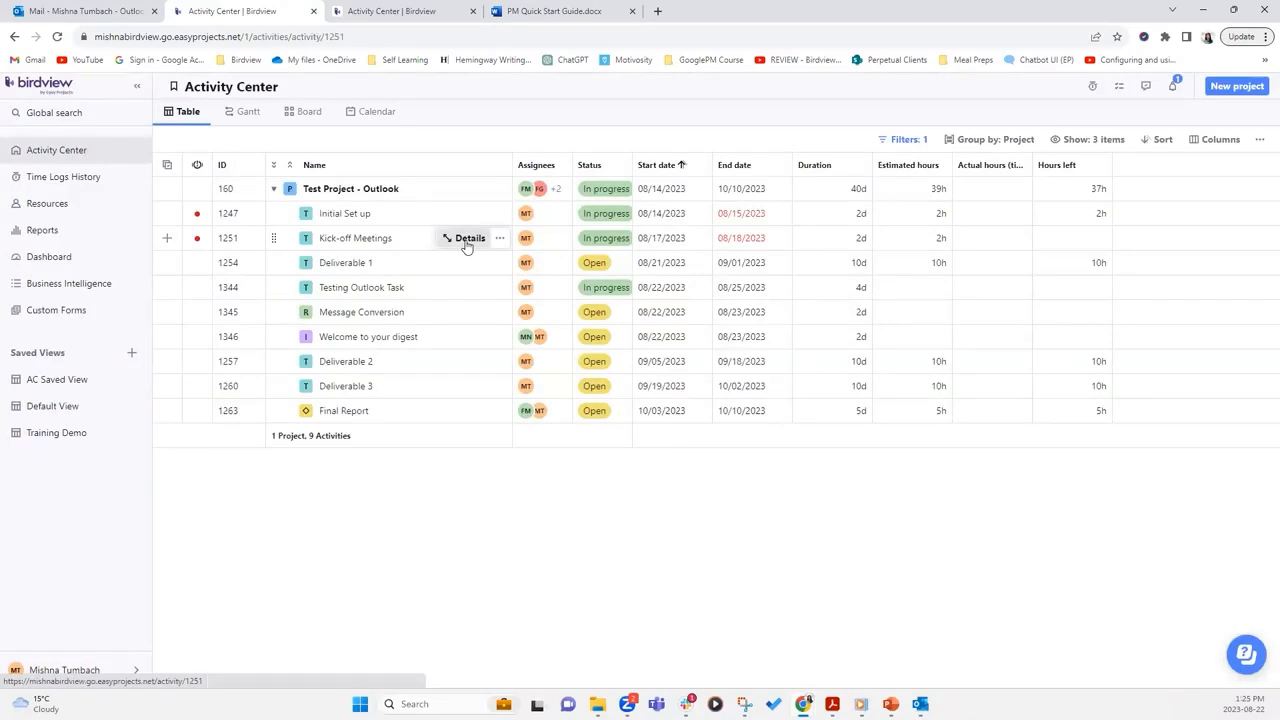
left_click(466, 239)
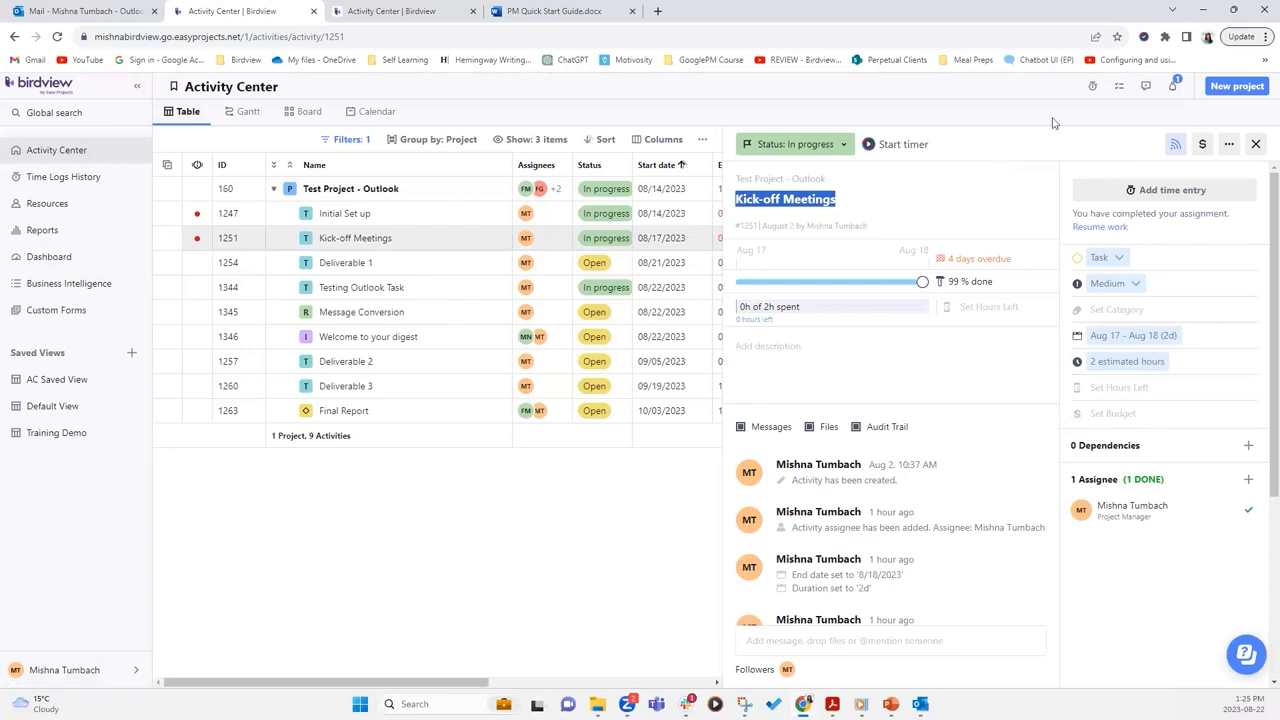
left_click(1143, 37)
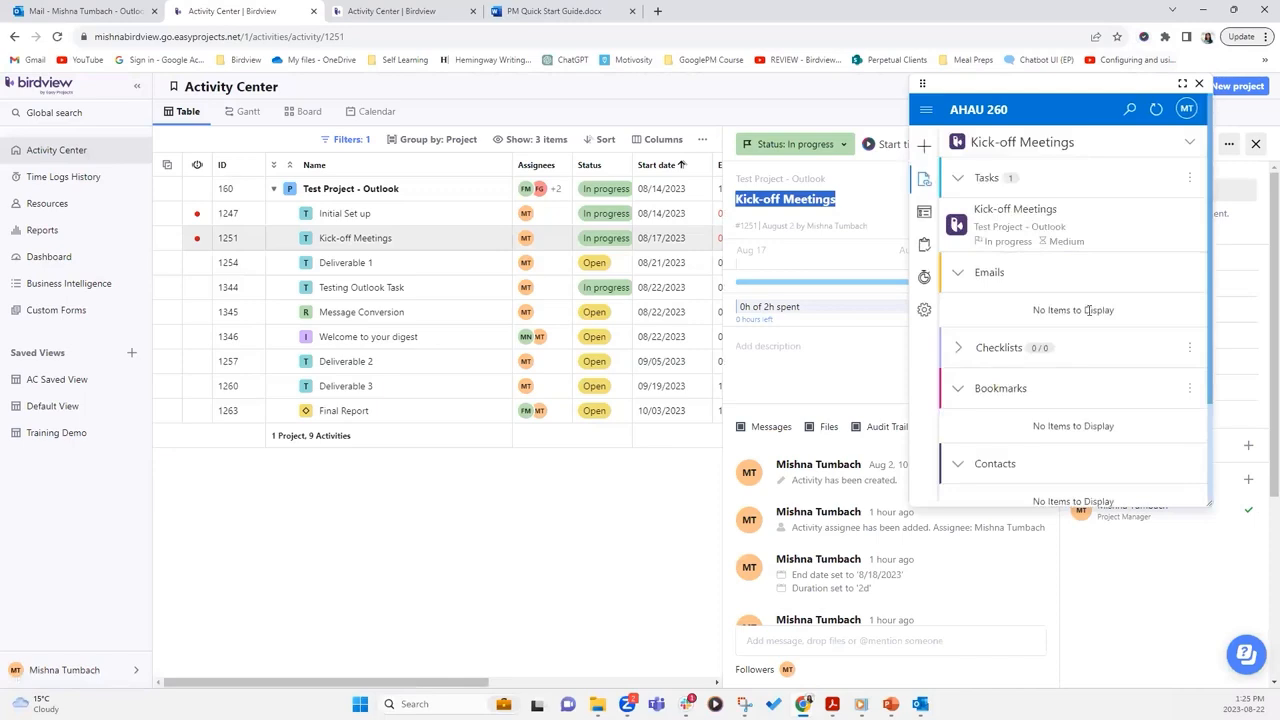
left_click_drag(1210, 233, 1210, 367)
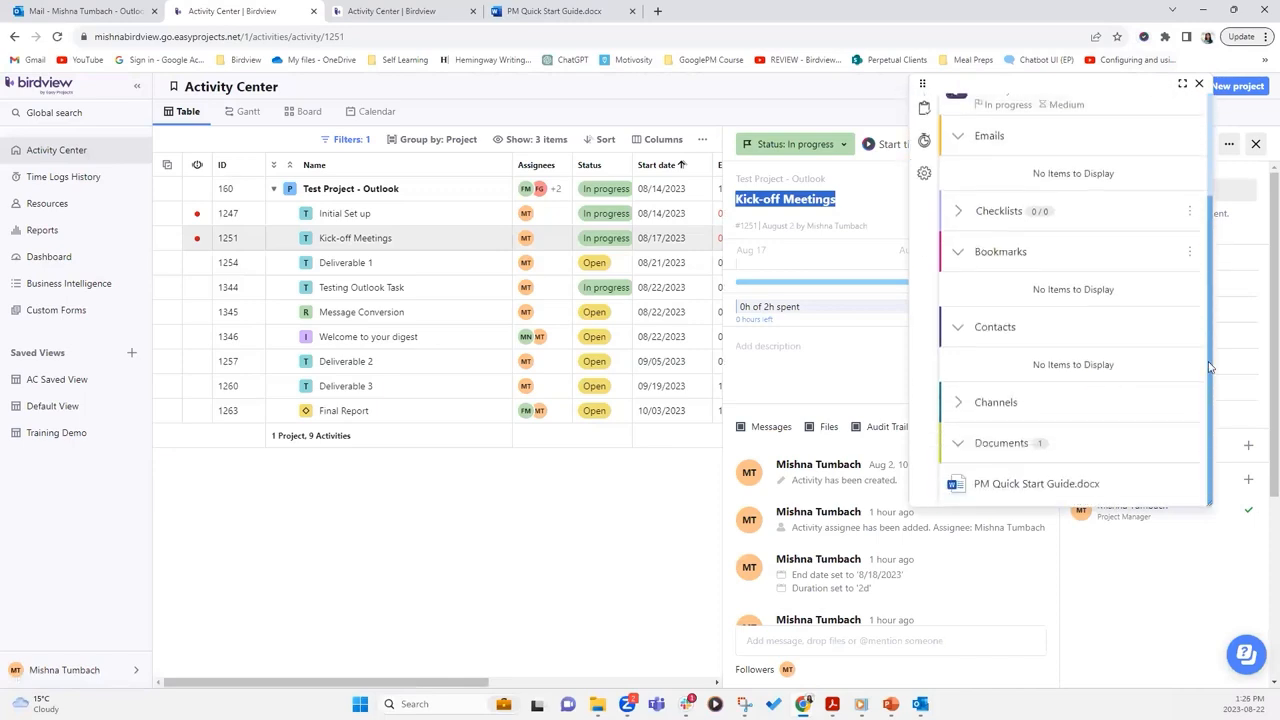
left_click(1046, 488)
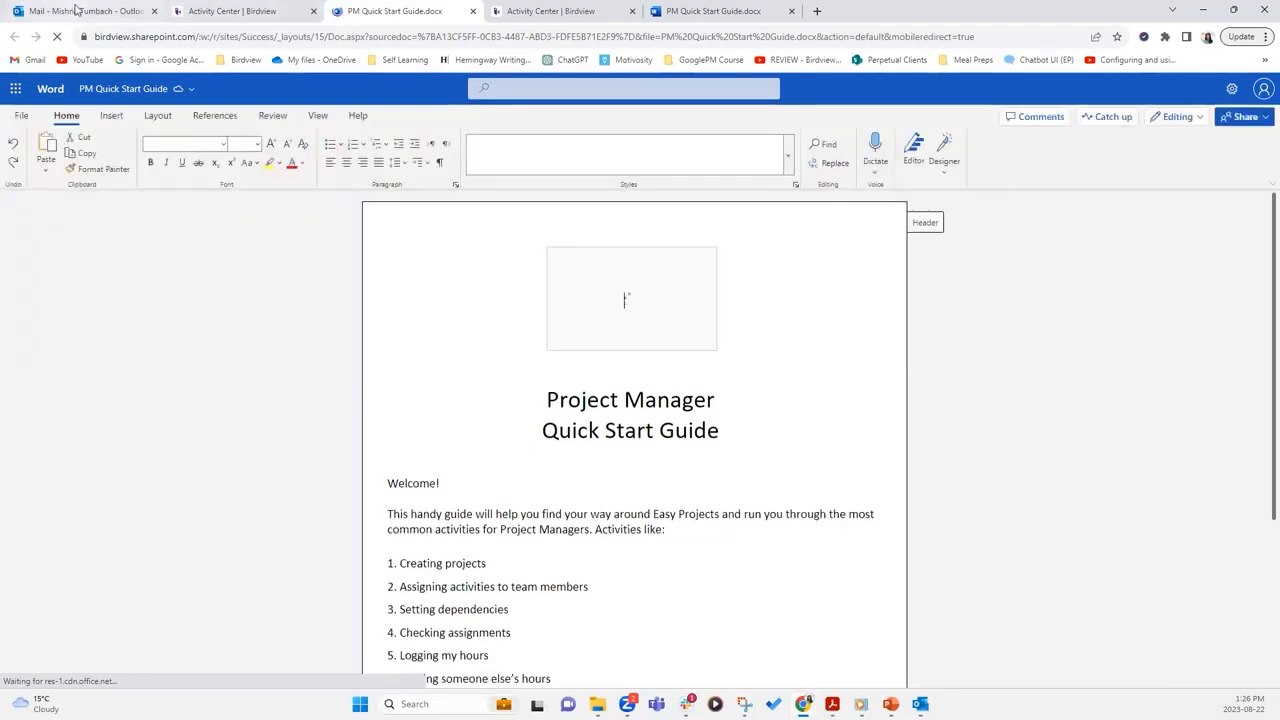
Start a new activity from the Viva email, assigned to Test Project - Outlook
left_click(75, 10)
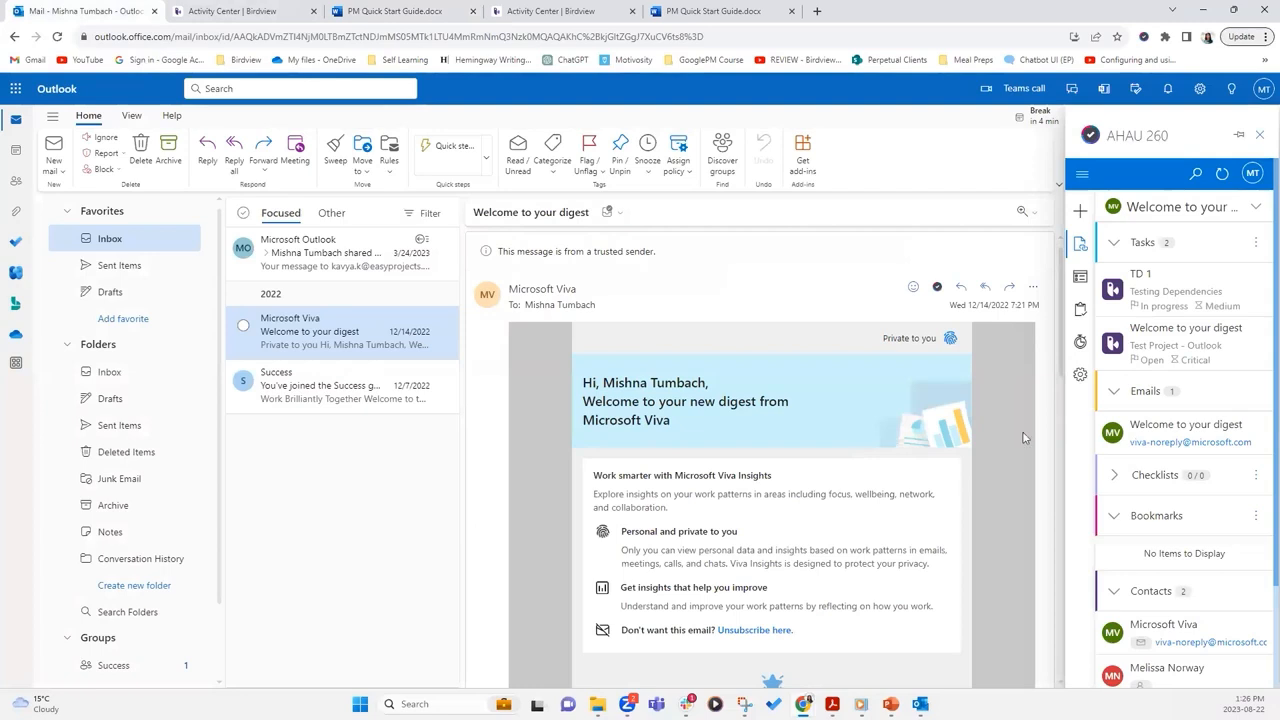
left_click(1080, 211)
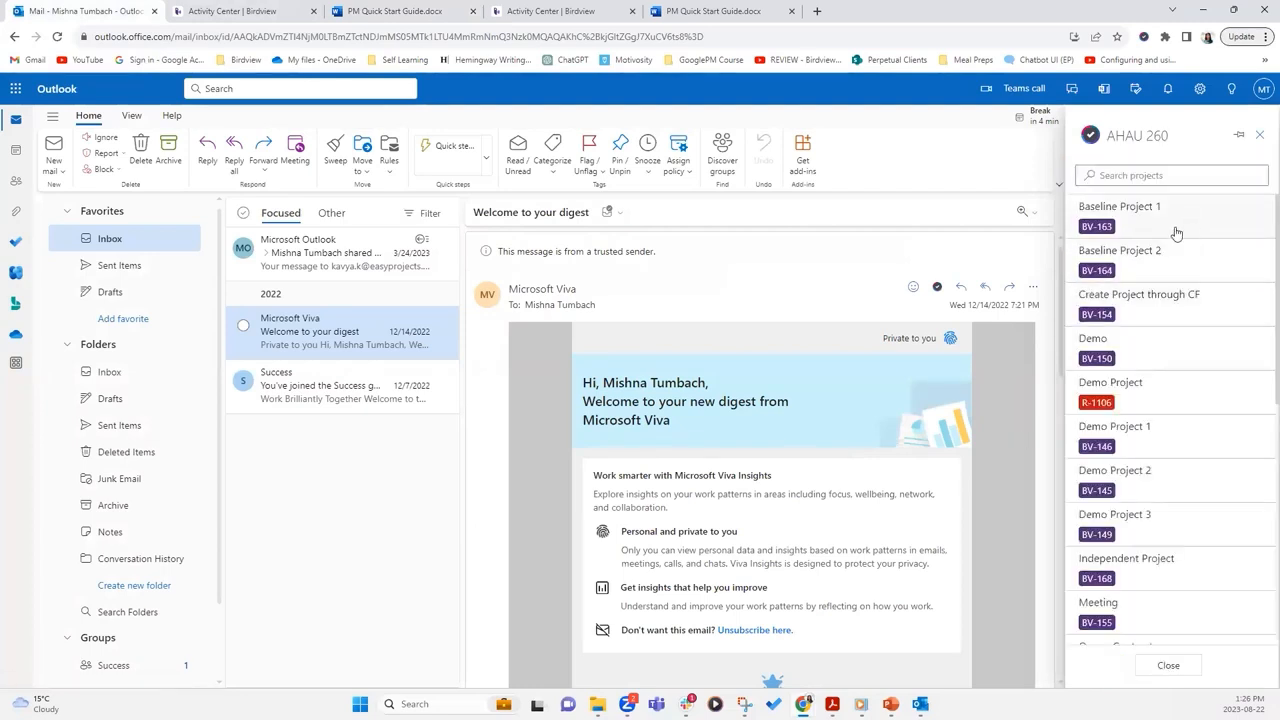
left_click(1165, 178)
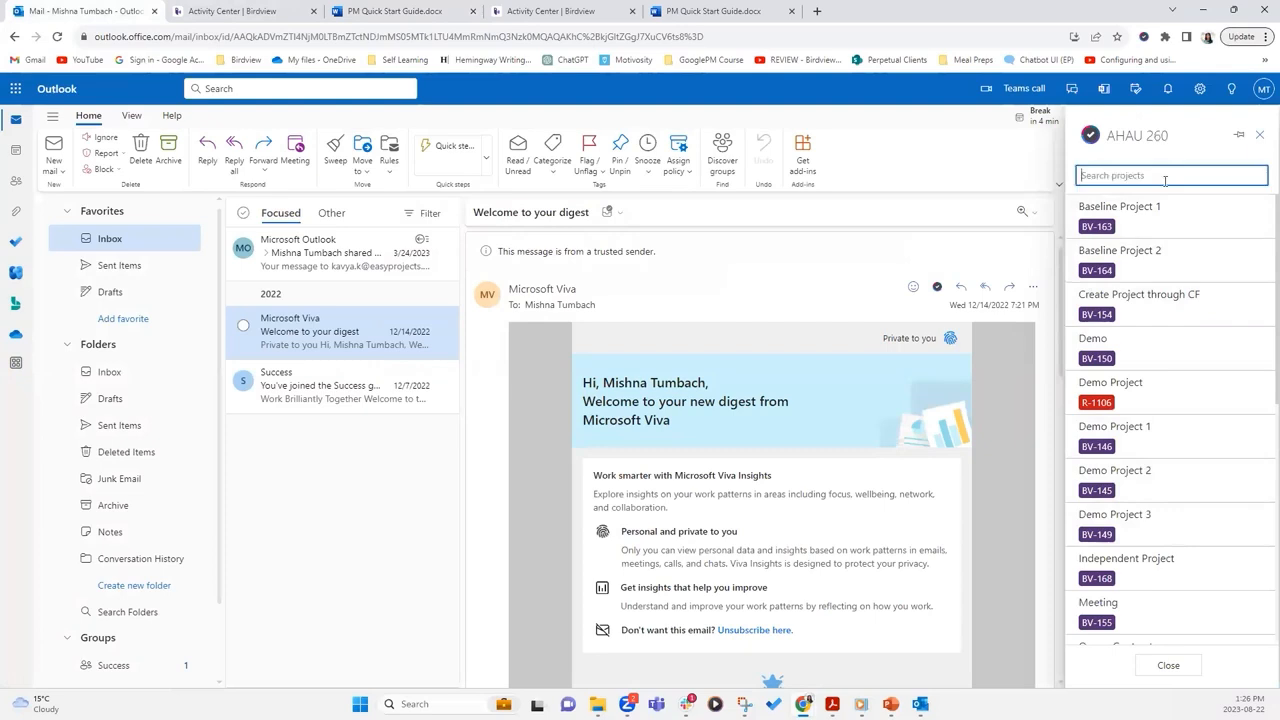
type("ouut")
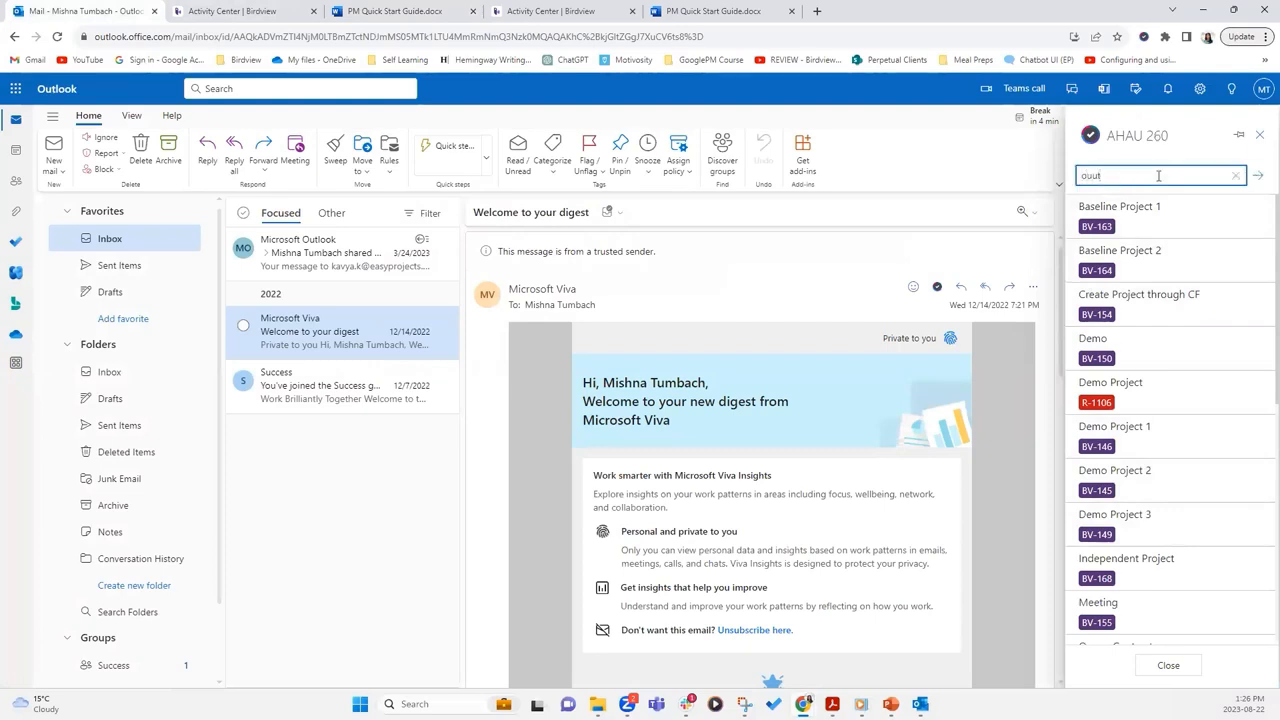
key("BackSpace")
key("BackSpace")
key("BackSpace")
key("BackSpace")
type("outlook")
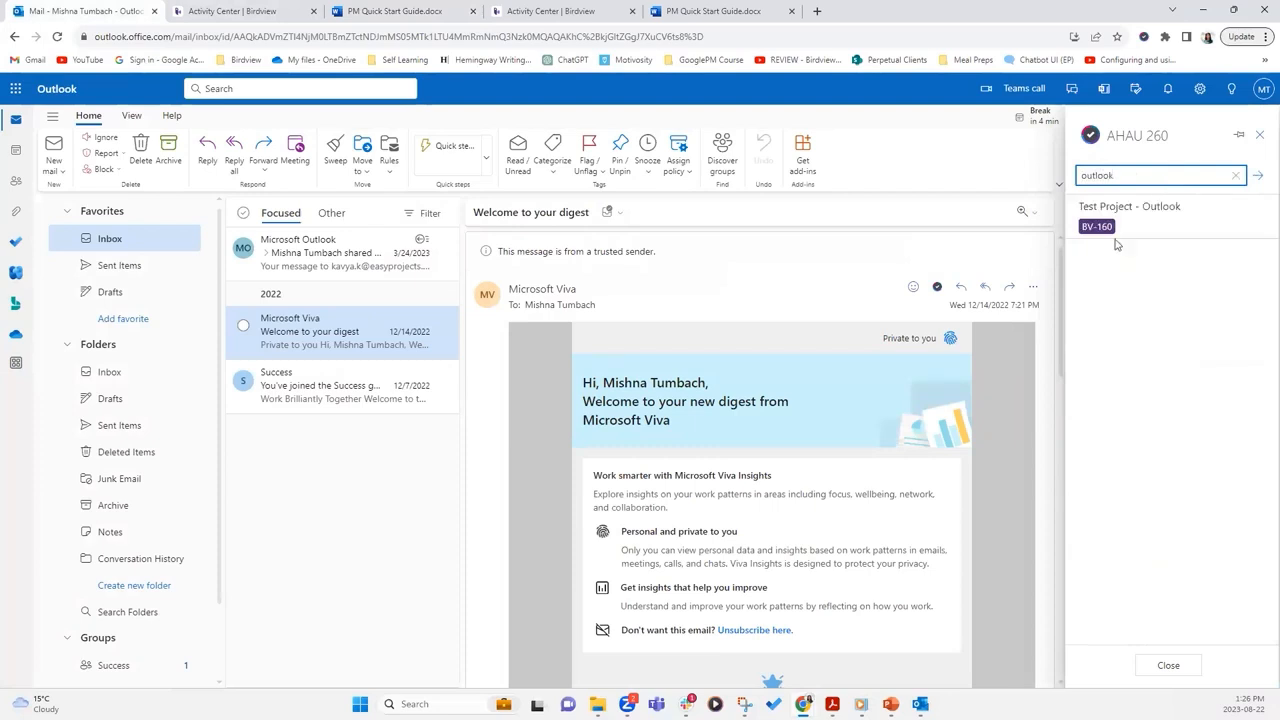
left_click(1199, 218)
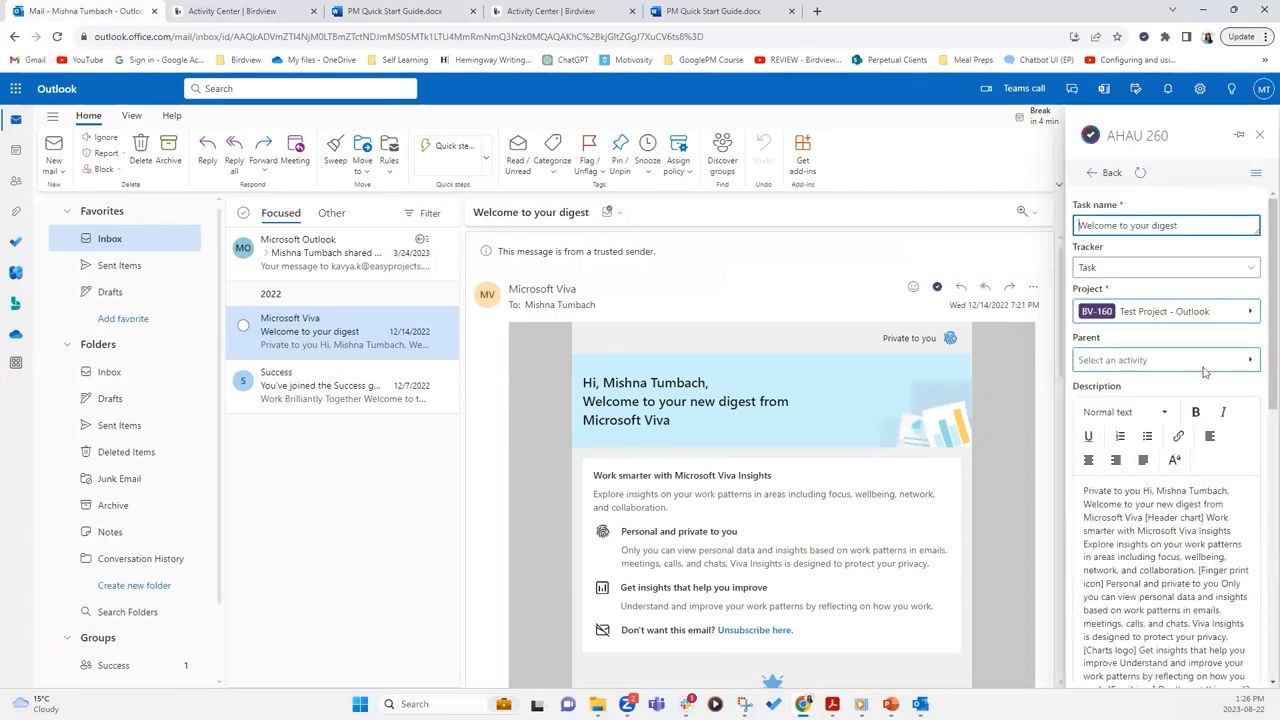
Reveal the estimate, budget and category fields, then bring up the add-in's main menu
scroll(1204, 370, "down", 8)
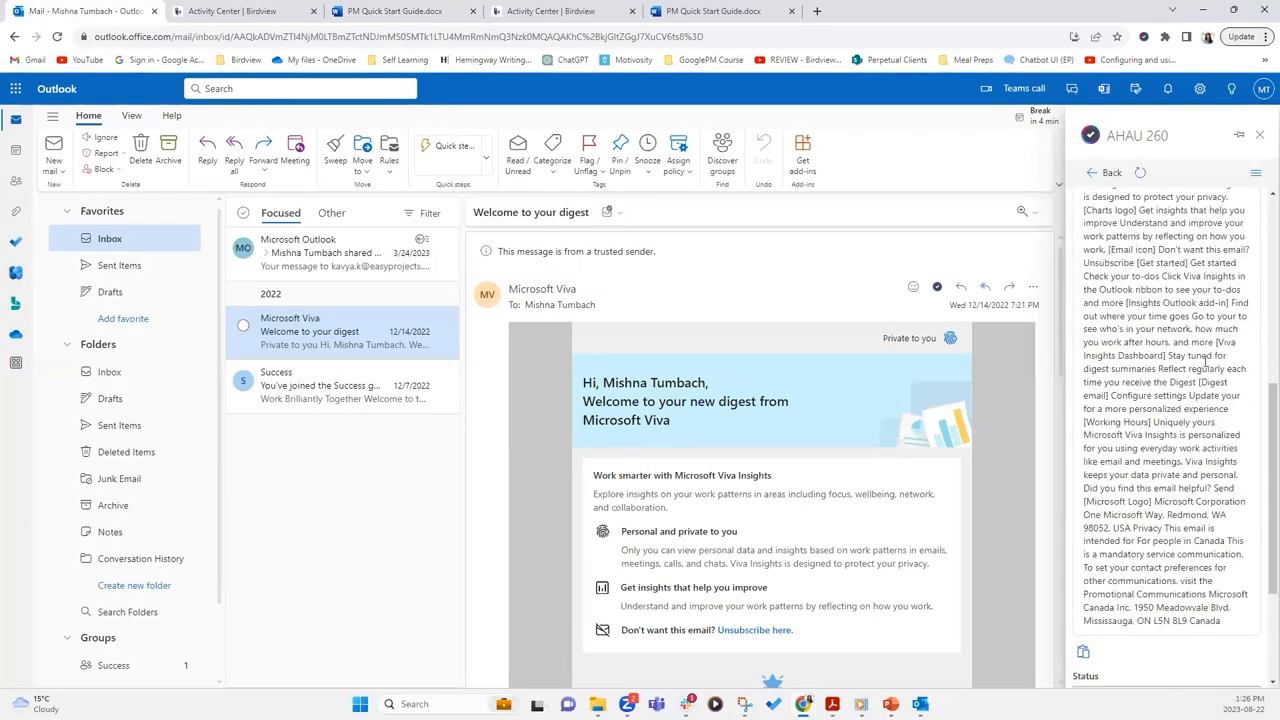
left_click(1100, 628)
scroll(1140, 620, "down", 2)
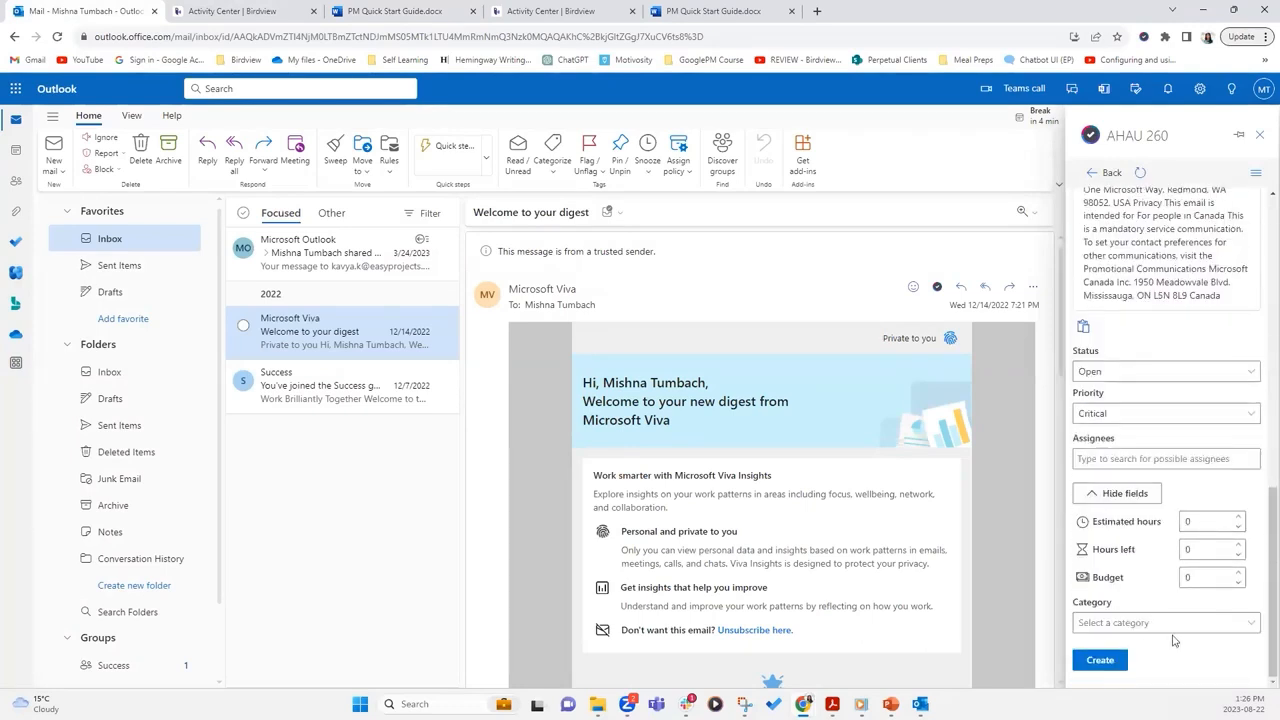
scroll(1262, 628, "up", 10)
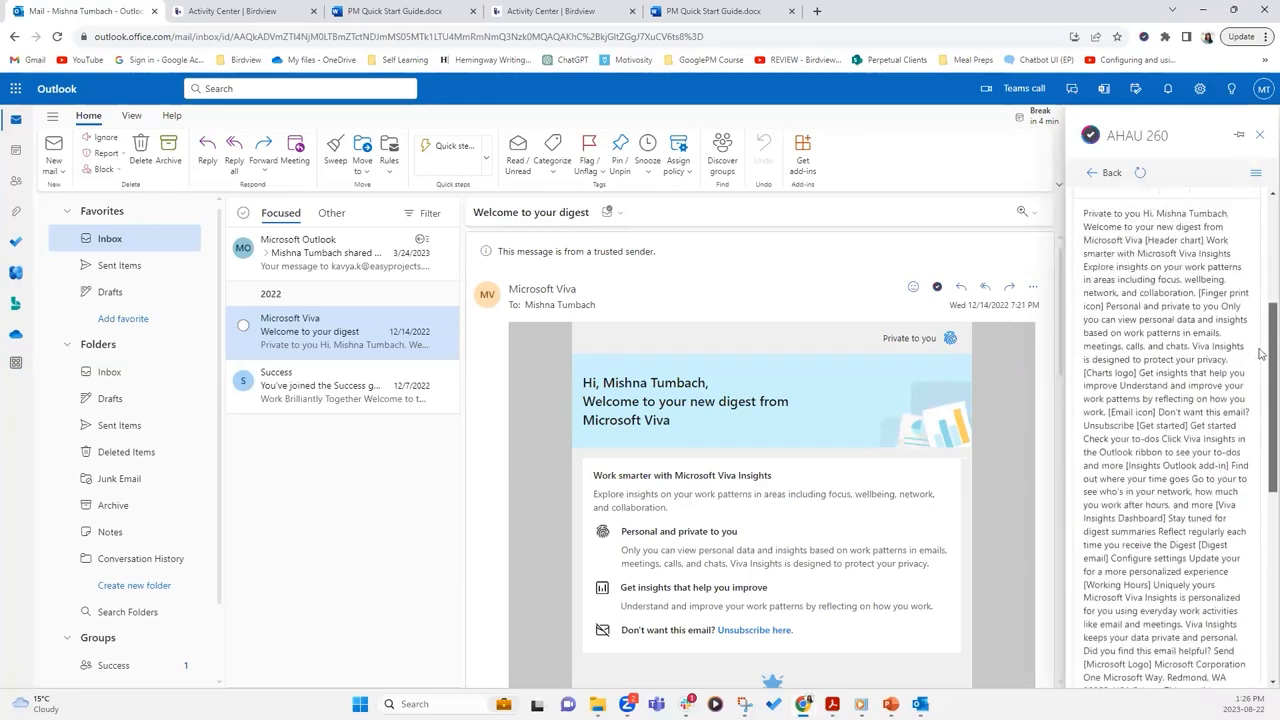
left_click(1257, 174)
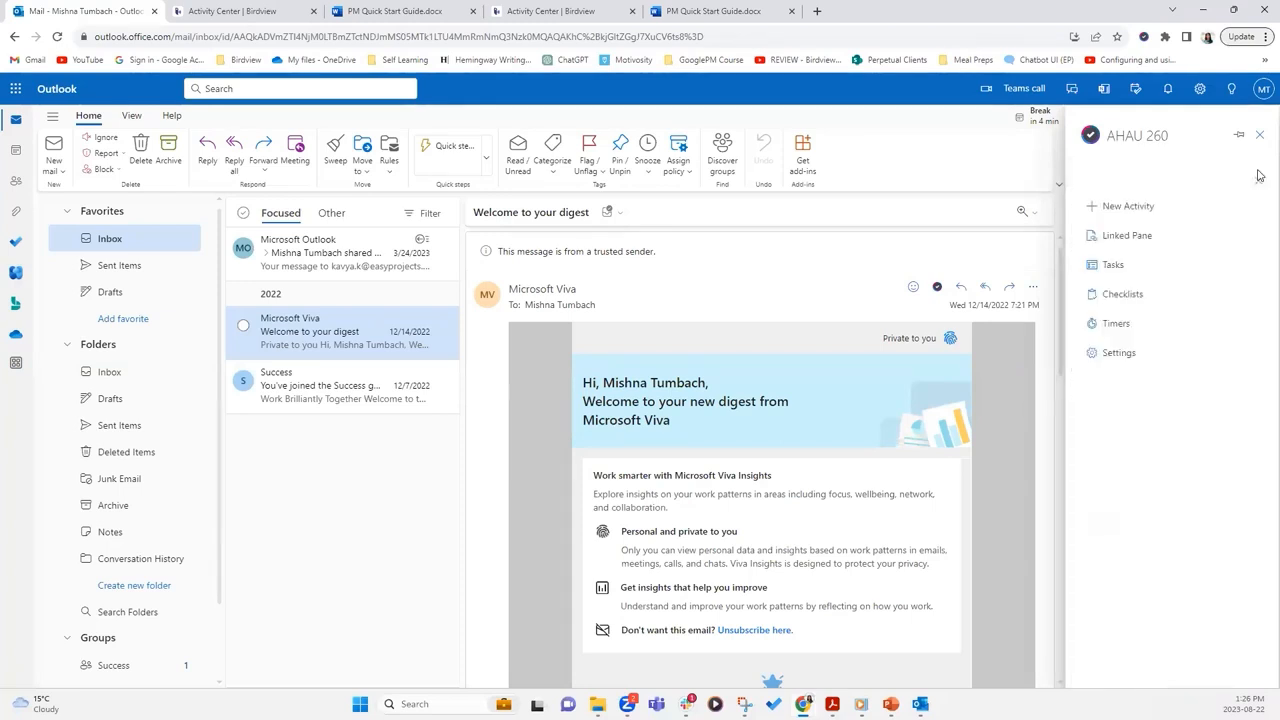
Close the add-in menu and create the task 'Welcome to your digest' from the filled form
left_click(1257, 175)
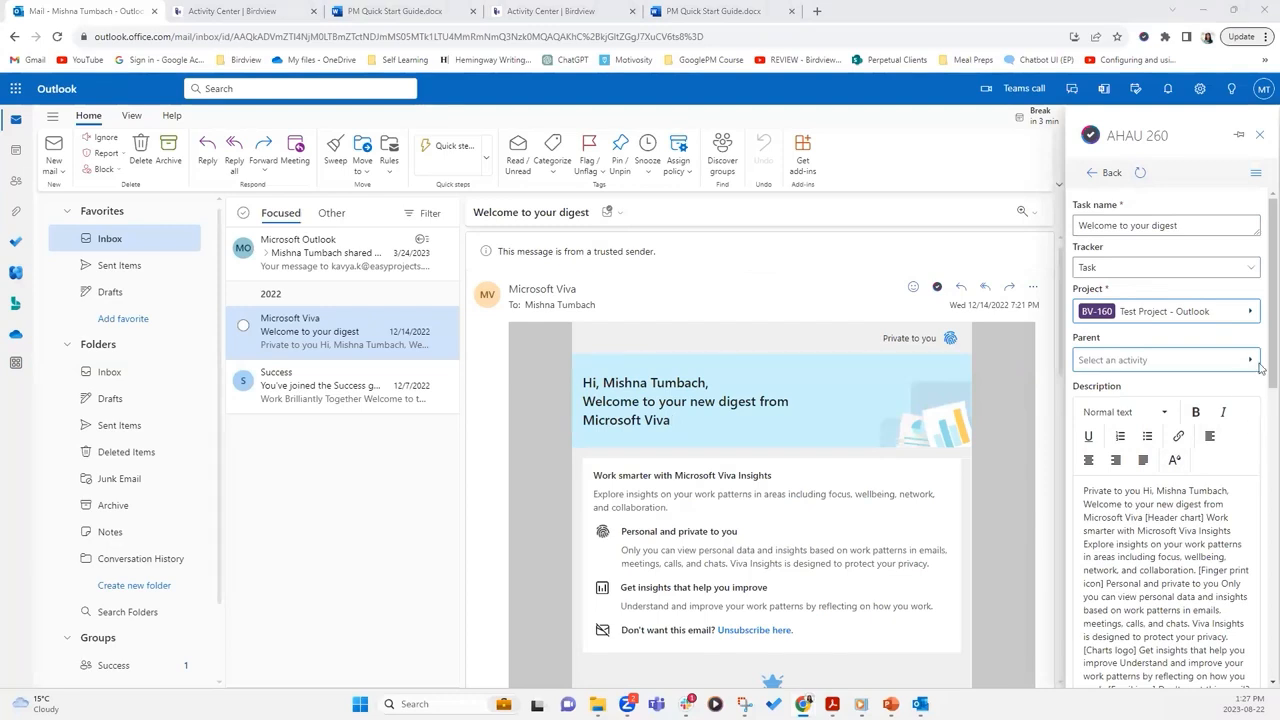
scroll(1260, 367, "down", 1)
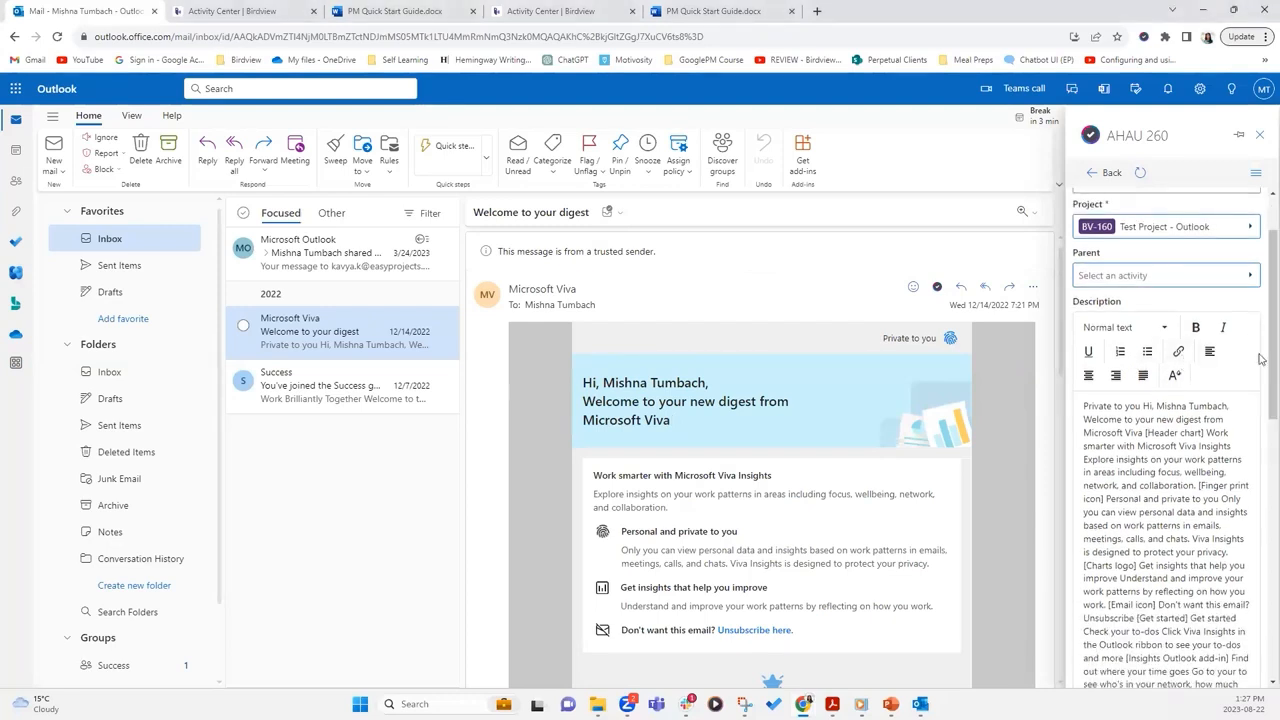
left_click_drag(1262, 285, 1262, 572)
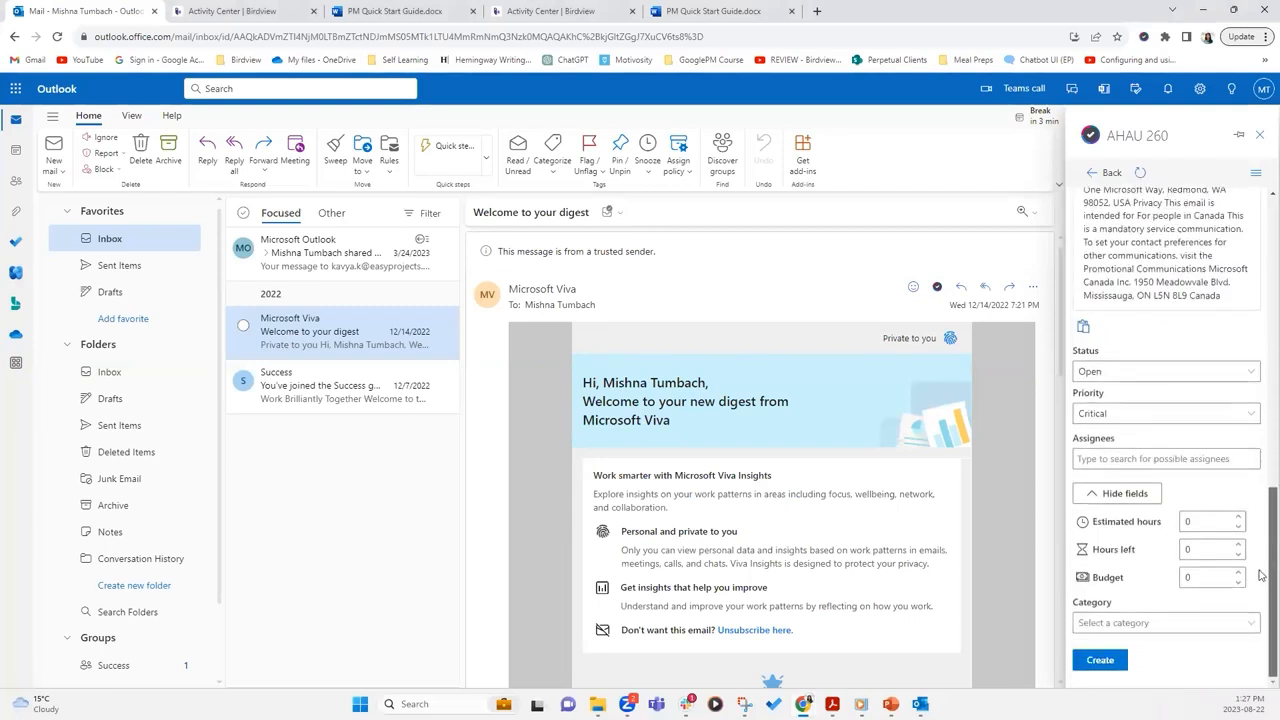
left_click(1100, 660)
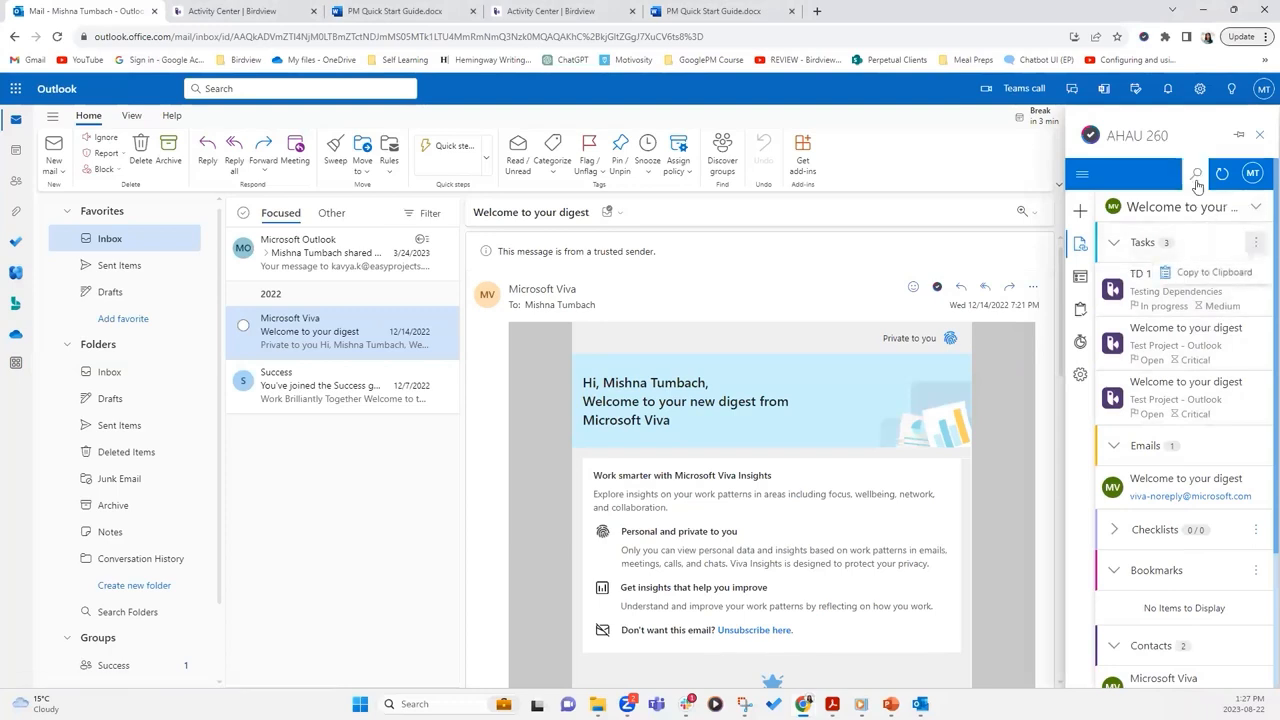
Open the add-in's linked pane and its search view, showing the project list
mouse_move(1254, 209)
left_click(1171, 240)
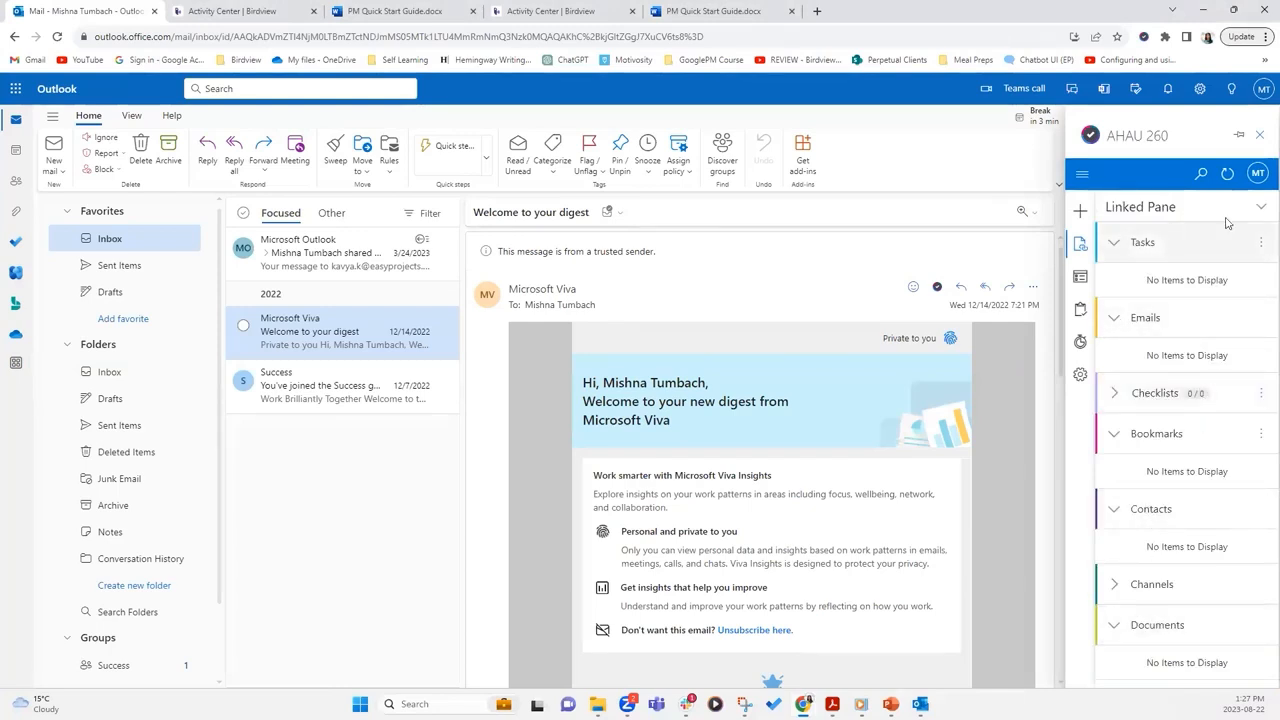
left_click(1201, 173)
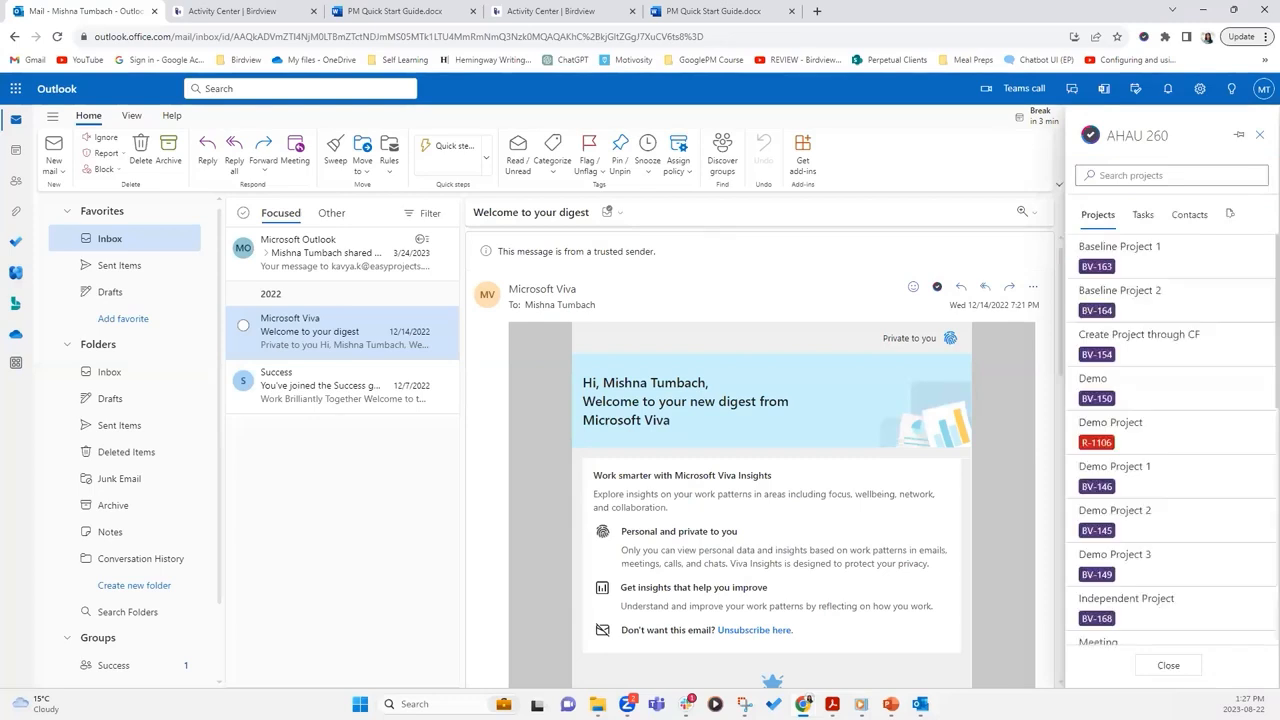
left_click(1143, 214)
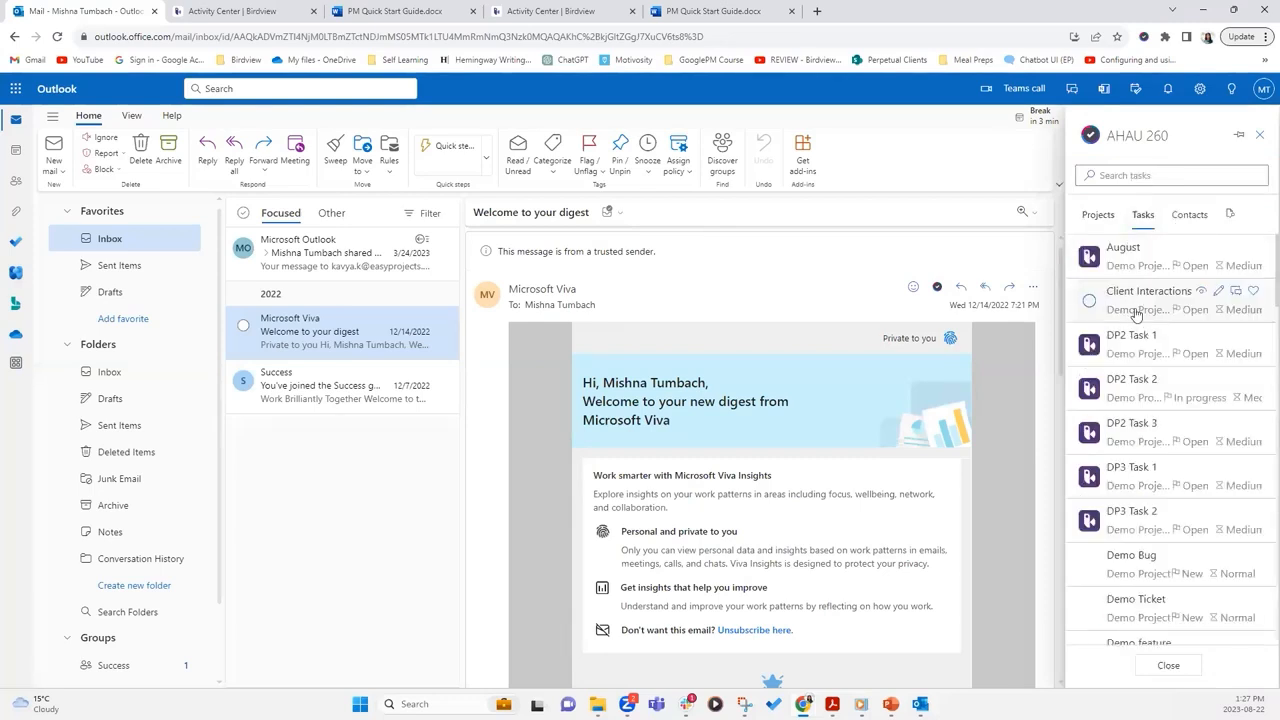
left_click(1161, 178)
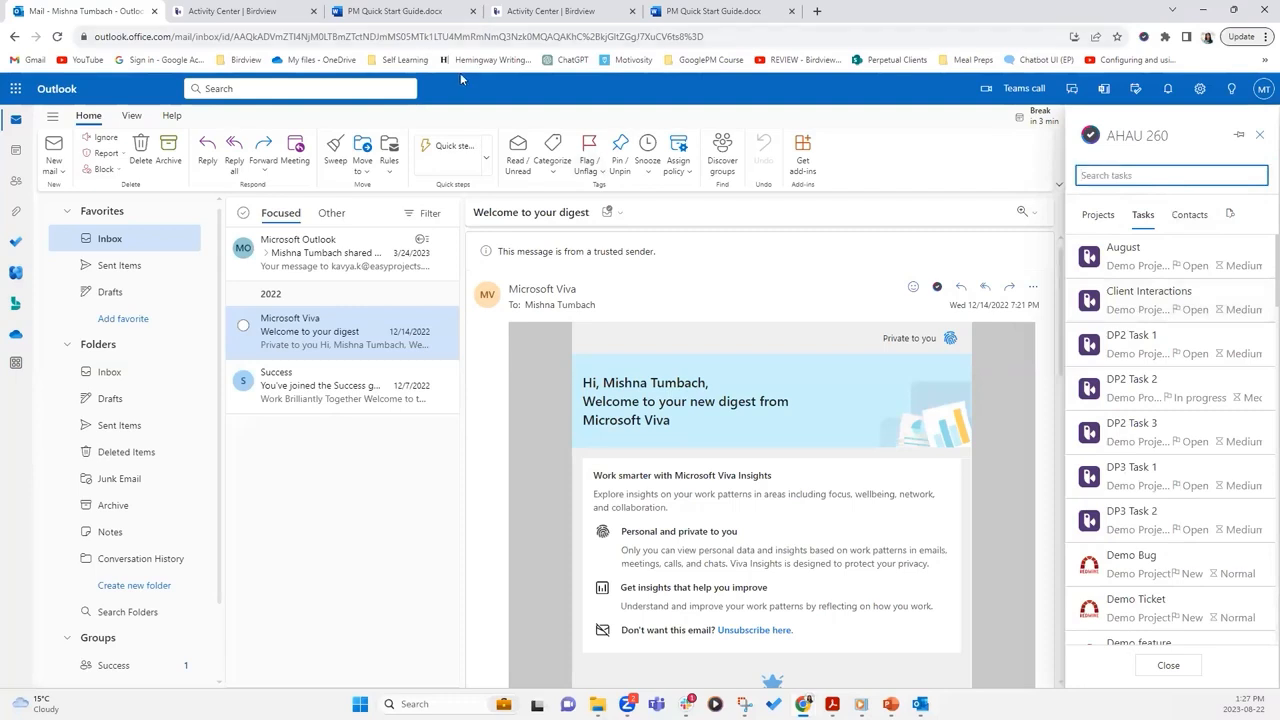
left_click(1098, 214)
scroll(1174, 444, "down", 5)
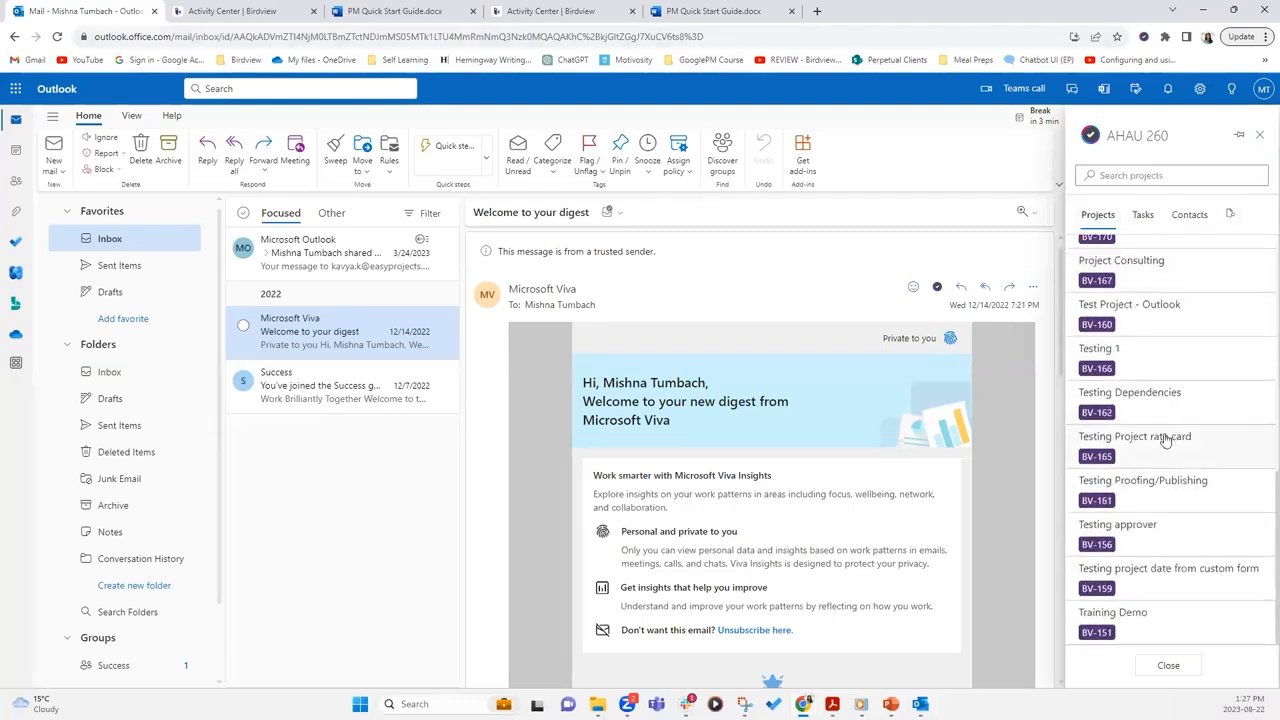
scroll(1166, 440, "up", 3)
Search projects for 'outlook', correcting the typo
left_click(1158, 175)
type("outllok")
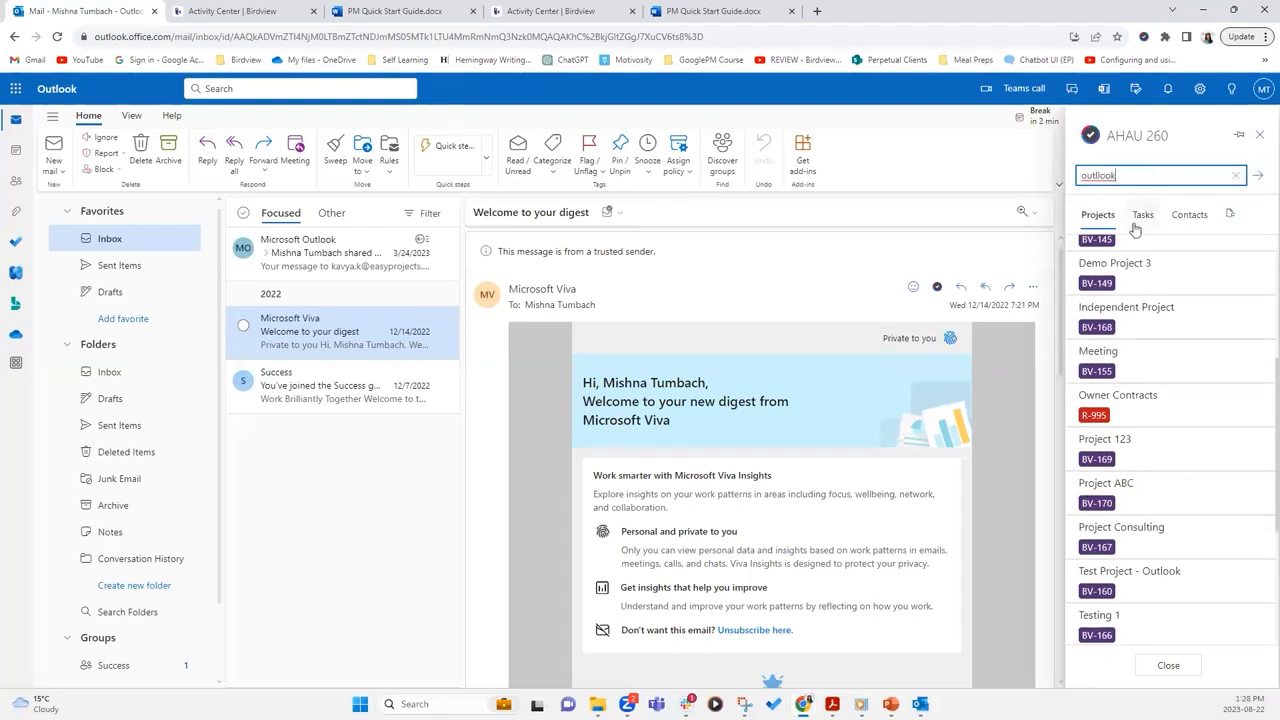
key("Return")
left_click(1099, 177)
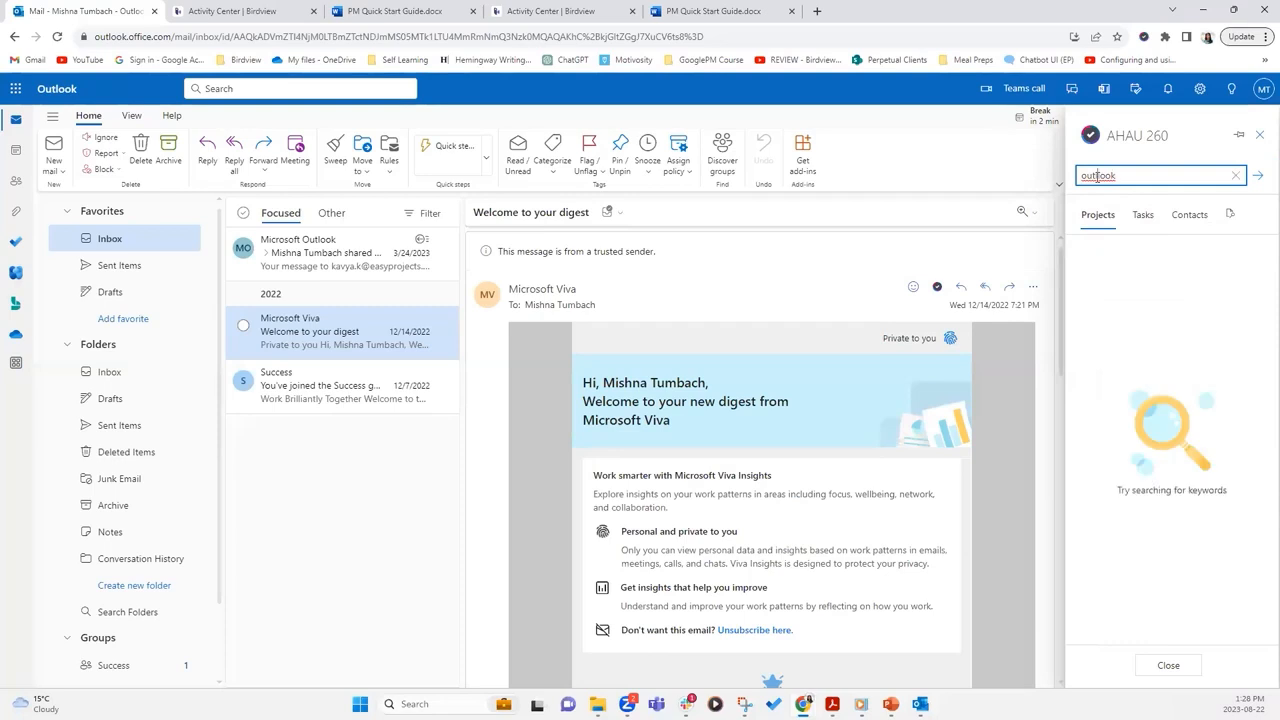
key("BackSpace")
key("Return")
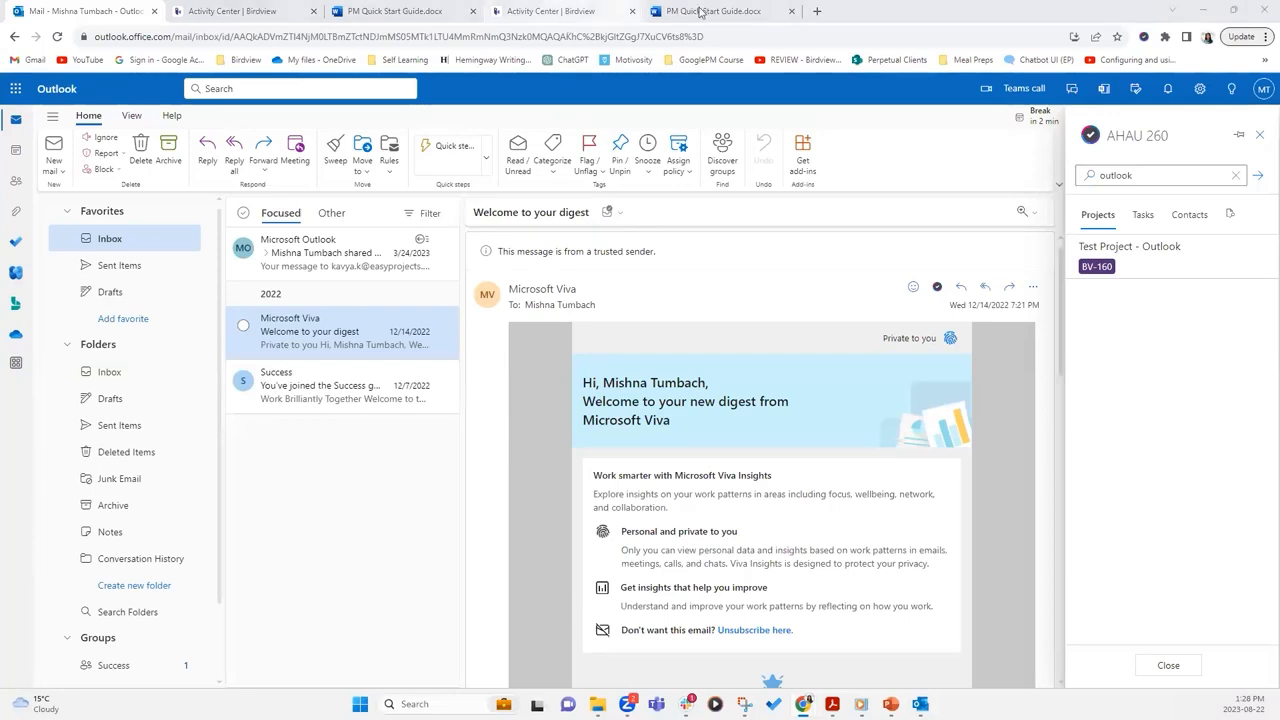
Bring the desktop Outlook inbox to the front
mouse_move(745, 705)
mouse_move(920, 704)
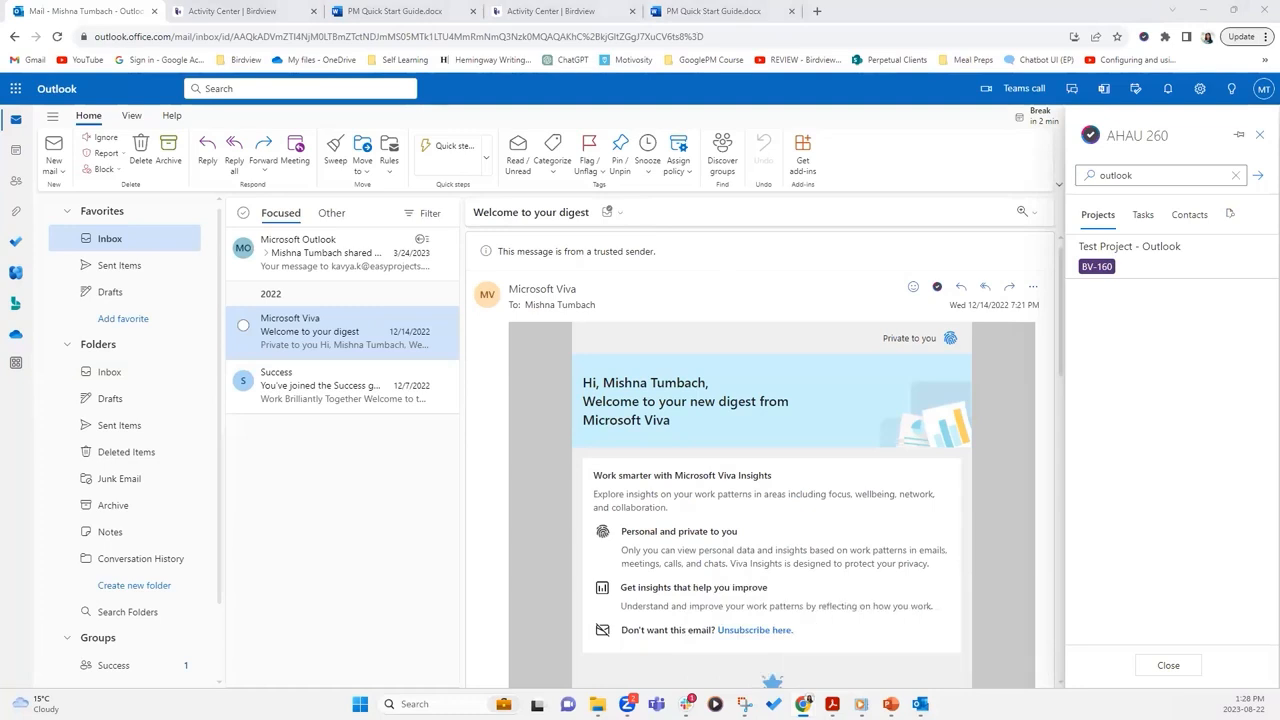
left_click(880, 648)
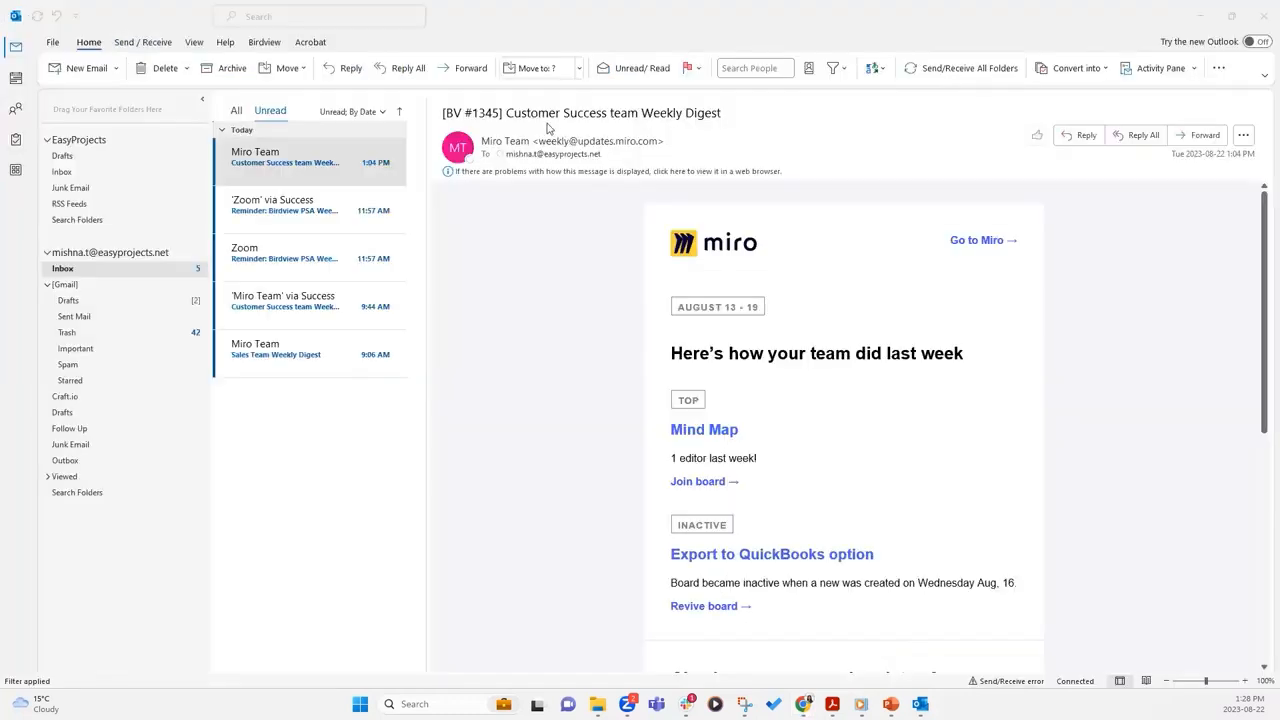
Show the Birdview ribbon commands in desktop Outlook, then minimize the window
left_click(264, 42)
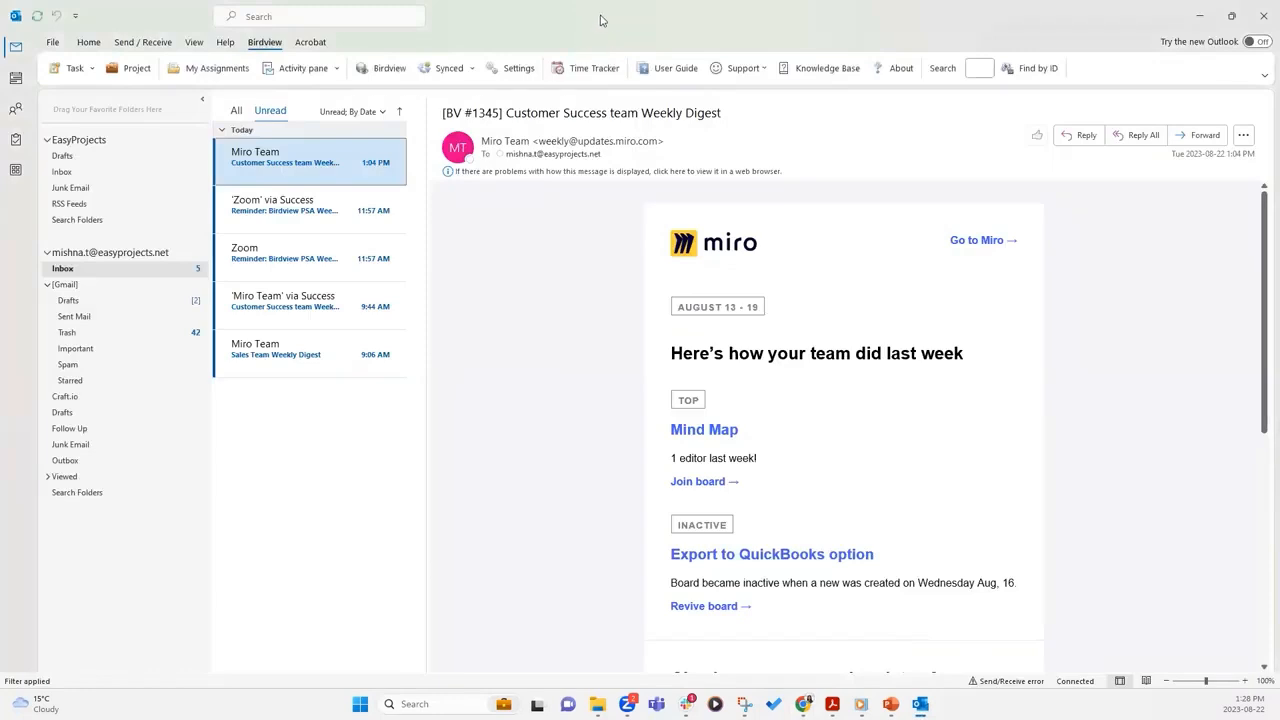
left_click(1200, 16)
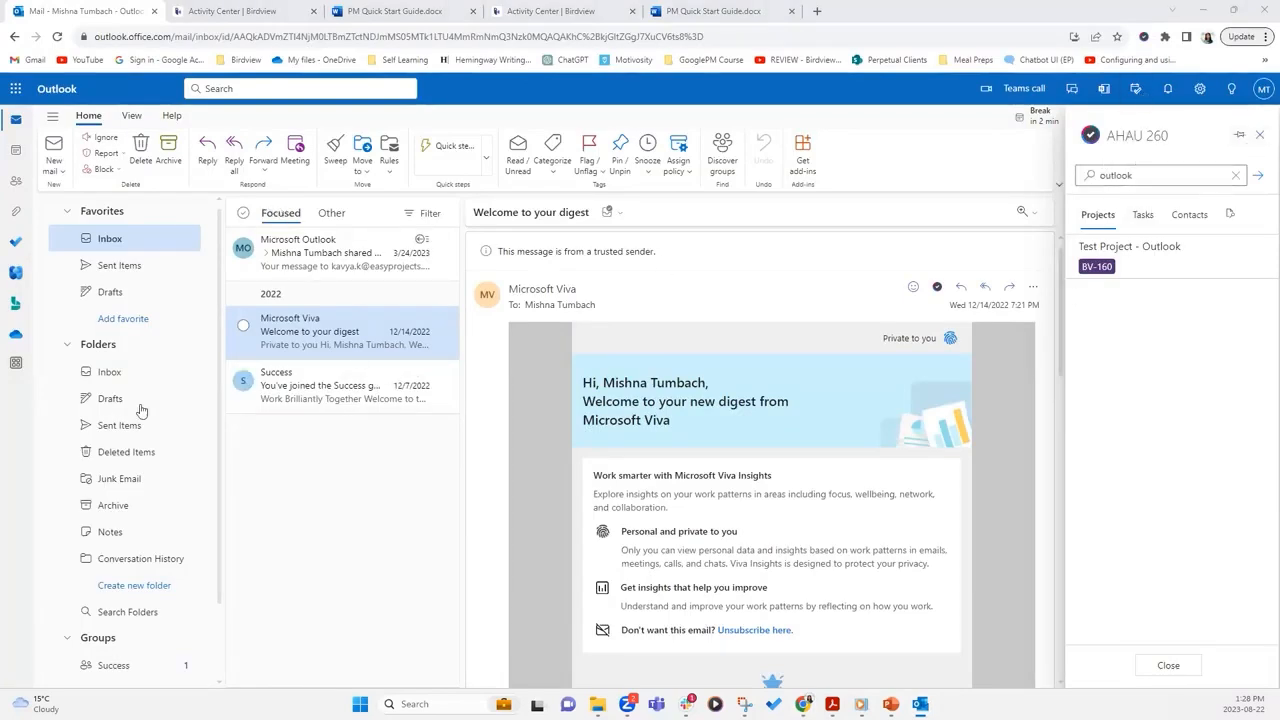
Reopen the Viva email's AHAU 260 linked pane, then maximize desktop Outlook's August 2023 calendar
left_click(1259, 134)
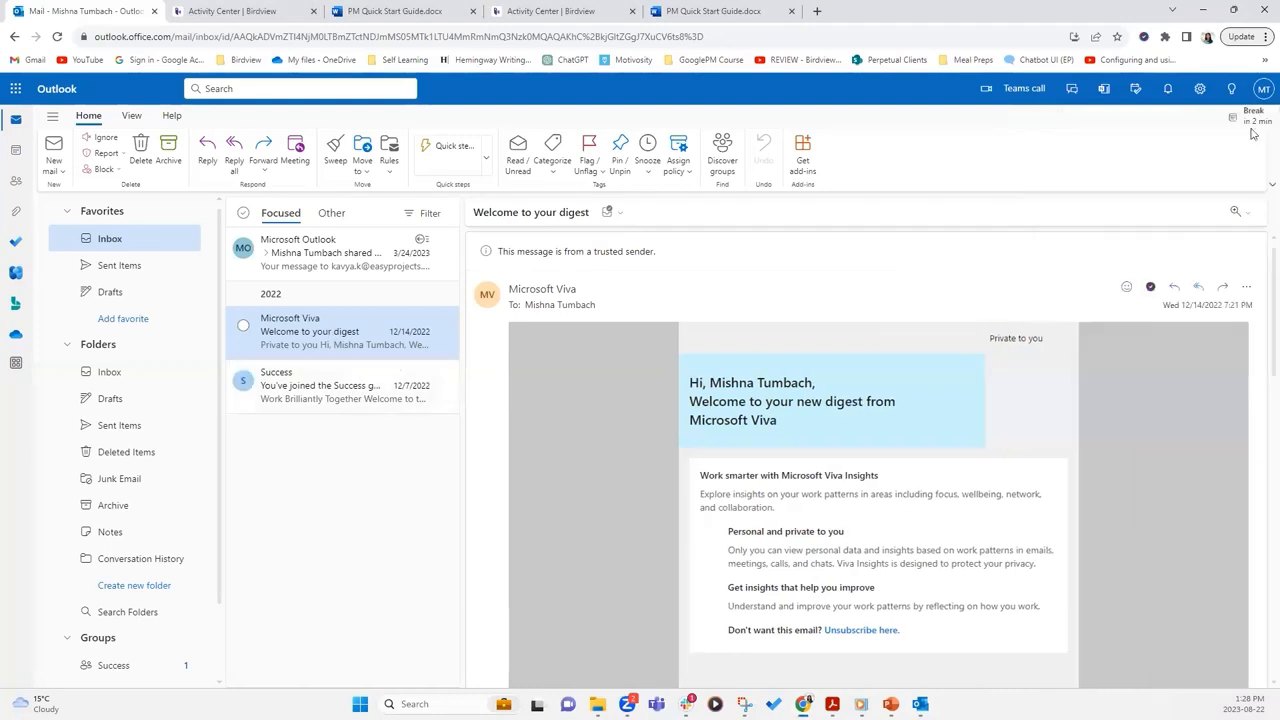
left_click(1151, 289)
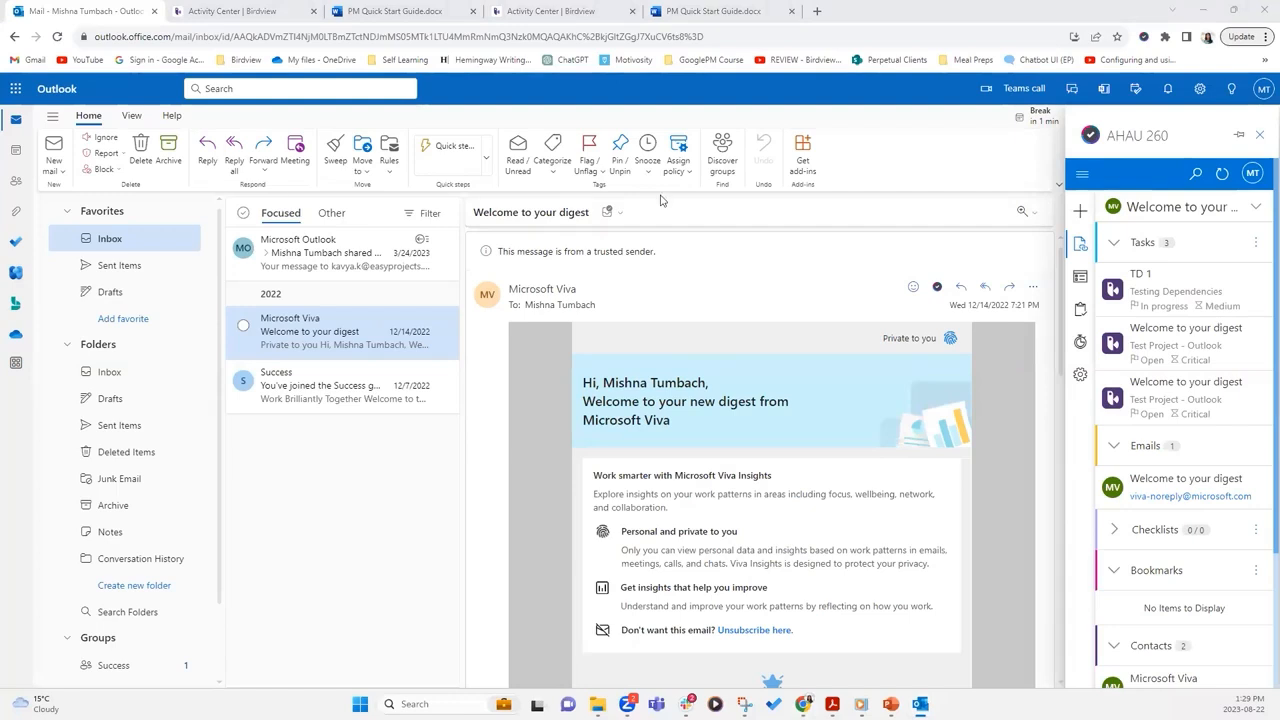
left_click_drag(660, 196, 773, 202)
double_click(773, 202)
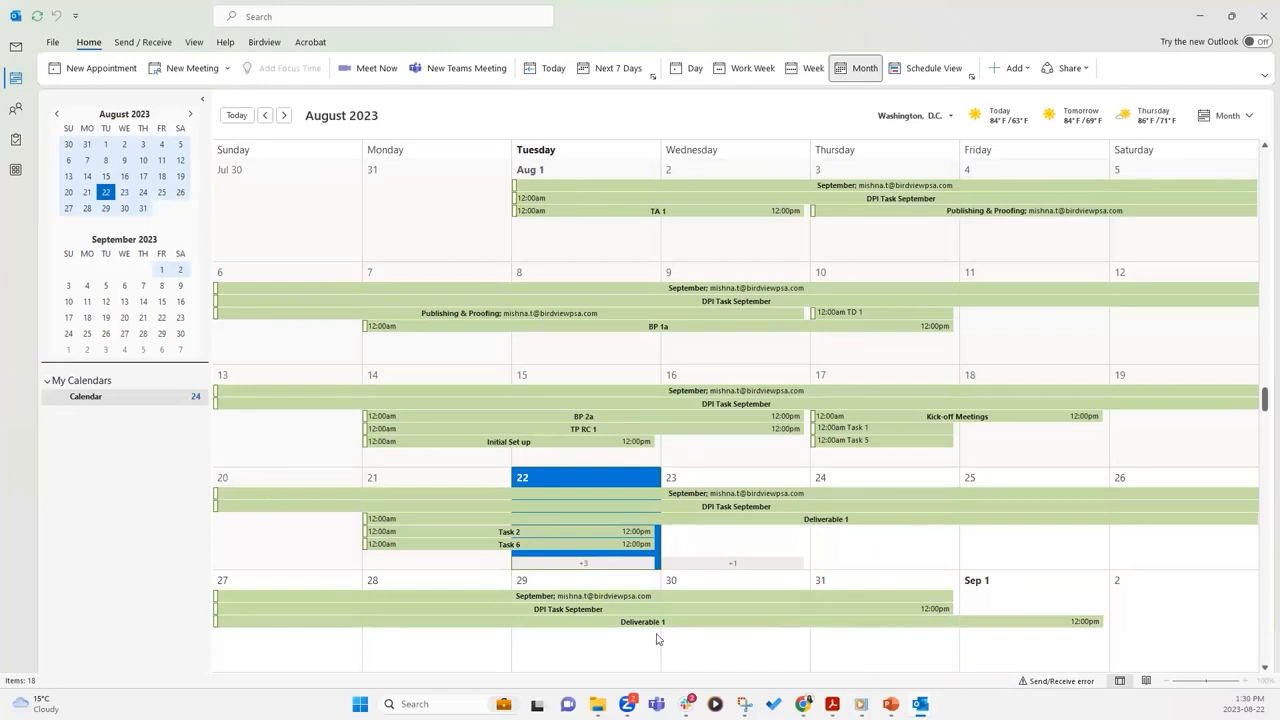
Open the September event, dismiss the 'Not found an item by #1199' error, and close the event
left_click(829, 292)
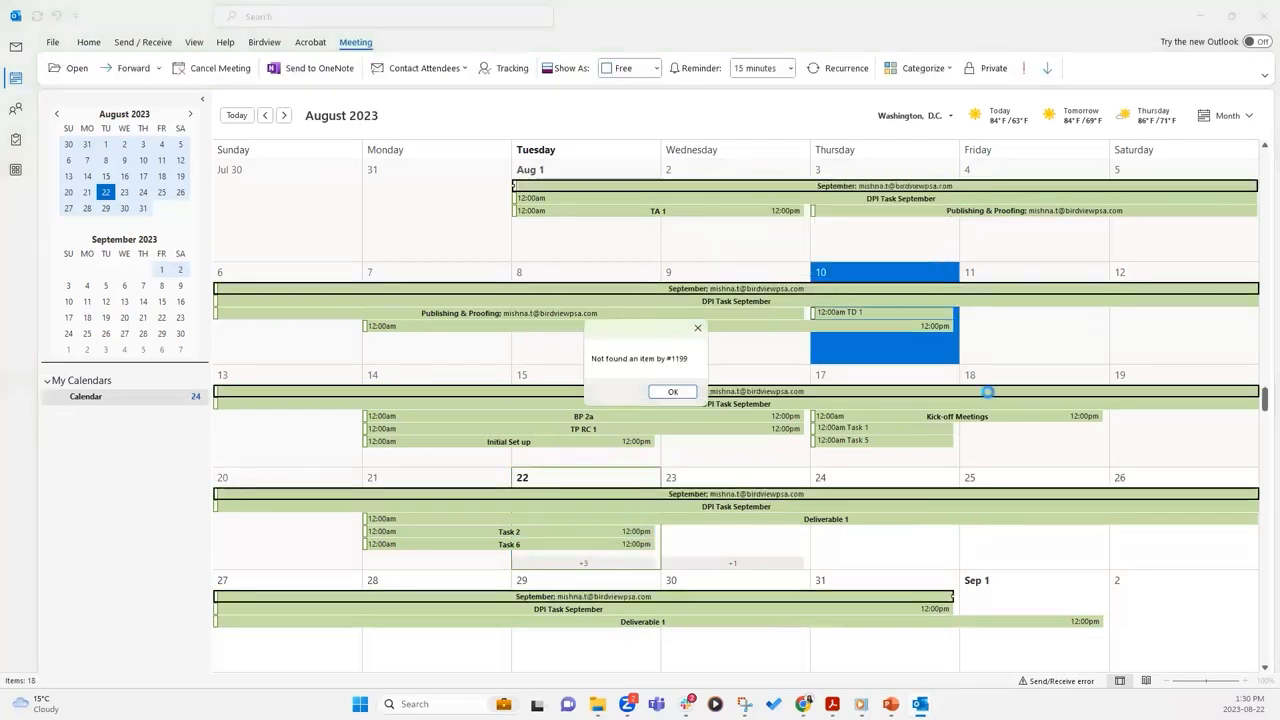
left_click(699, 331)
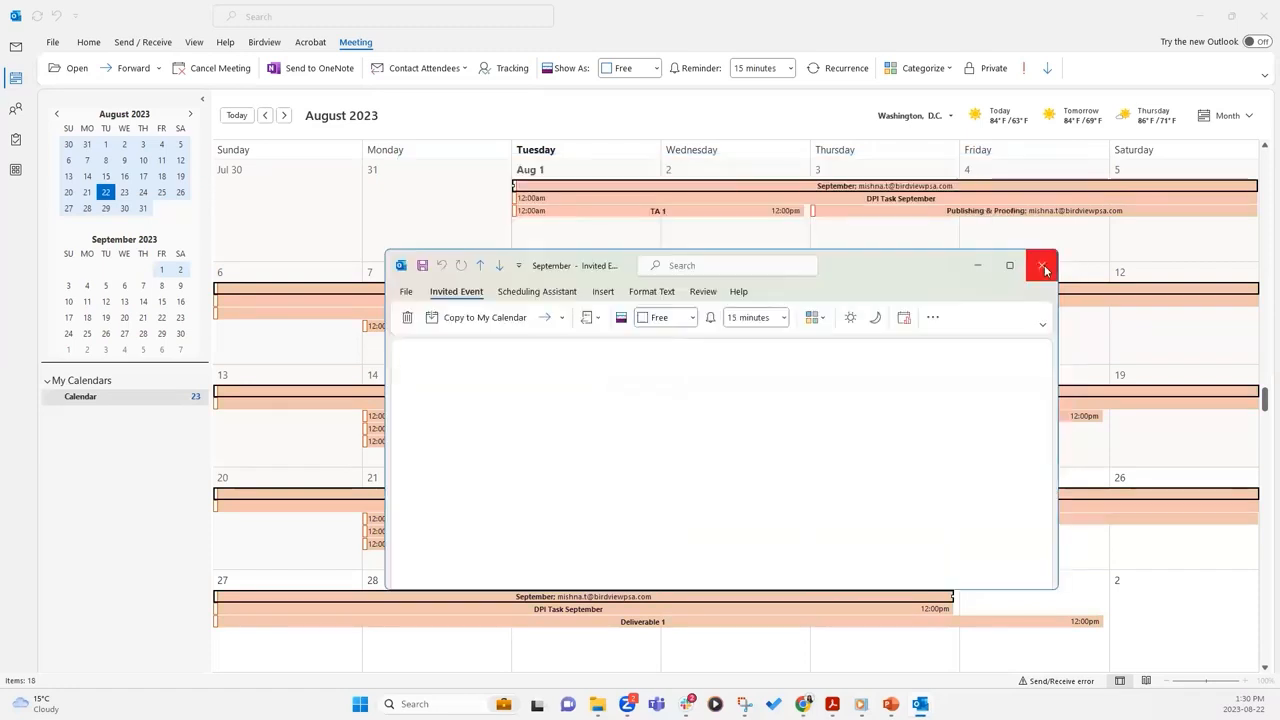
left_click(1044, 267)
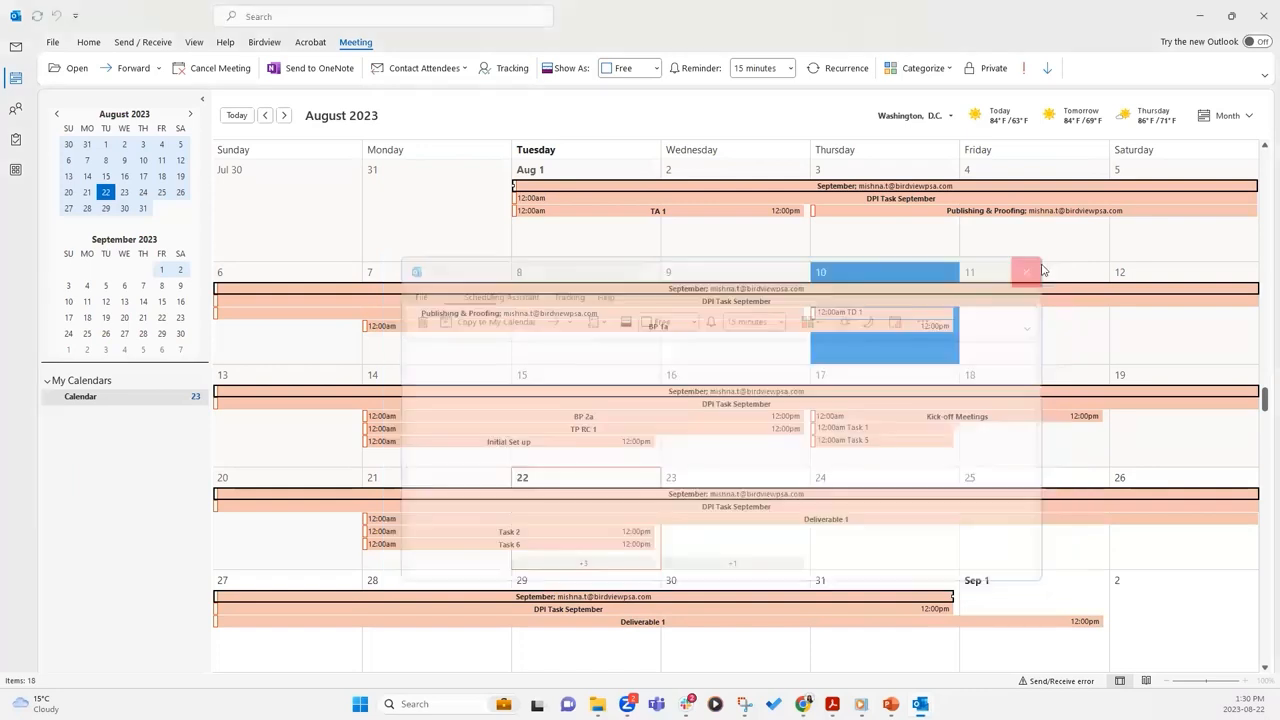